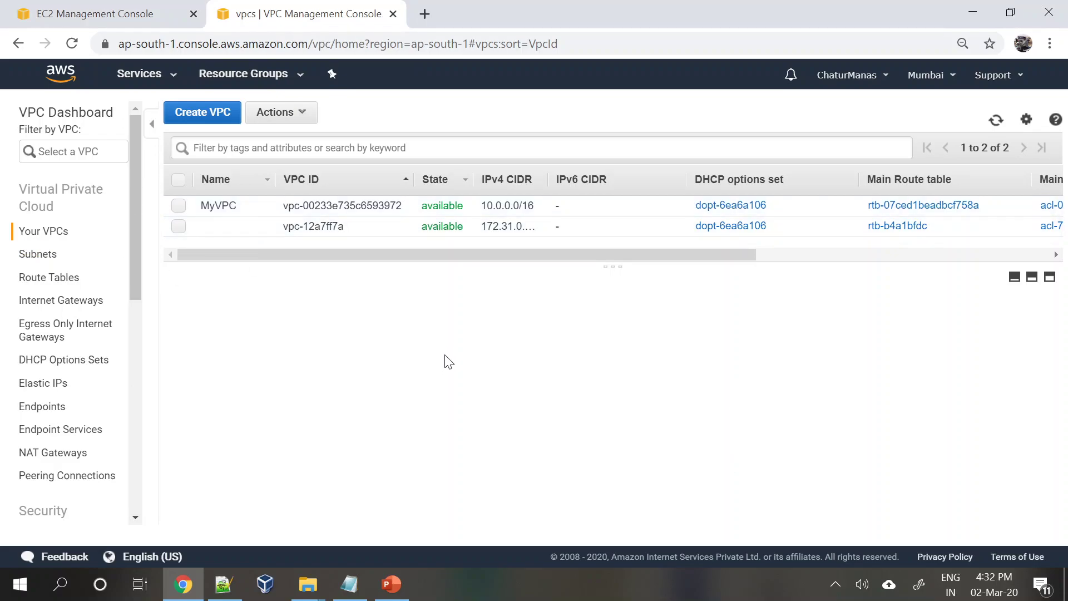
- Review the default VPC and MyVPC, then the Private and Public (10.0.1.0/24, ap-south-1a) subnet details
left_click(364, 225)
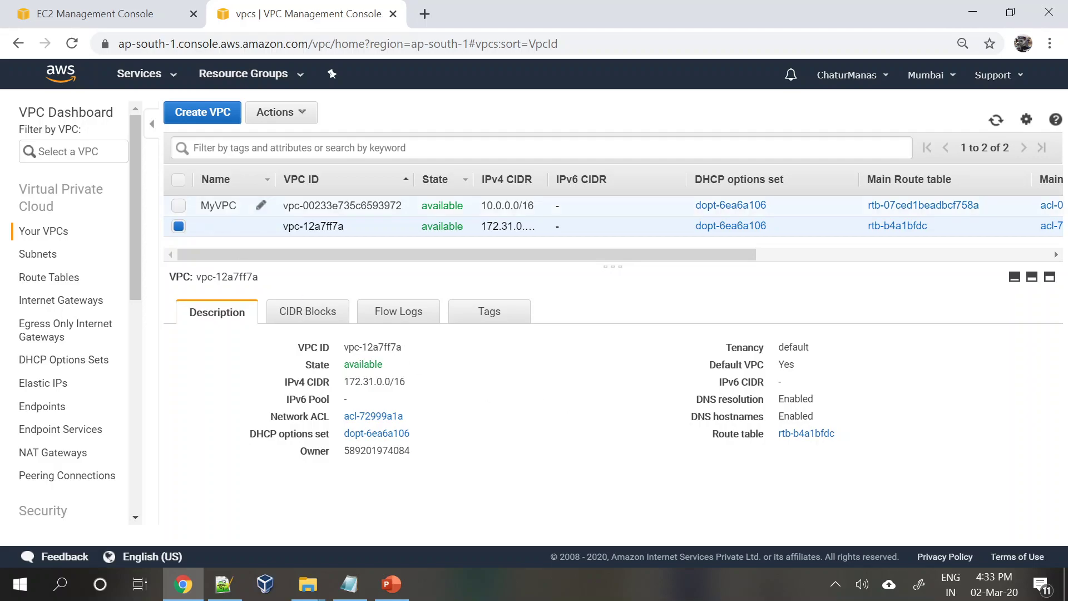
left_click(303, 205)
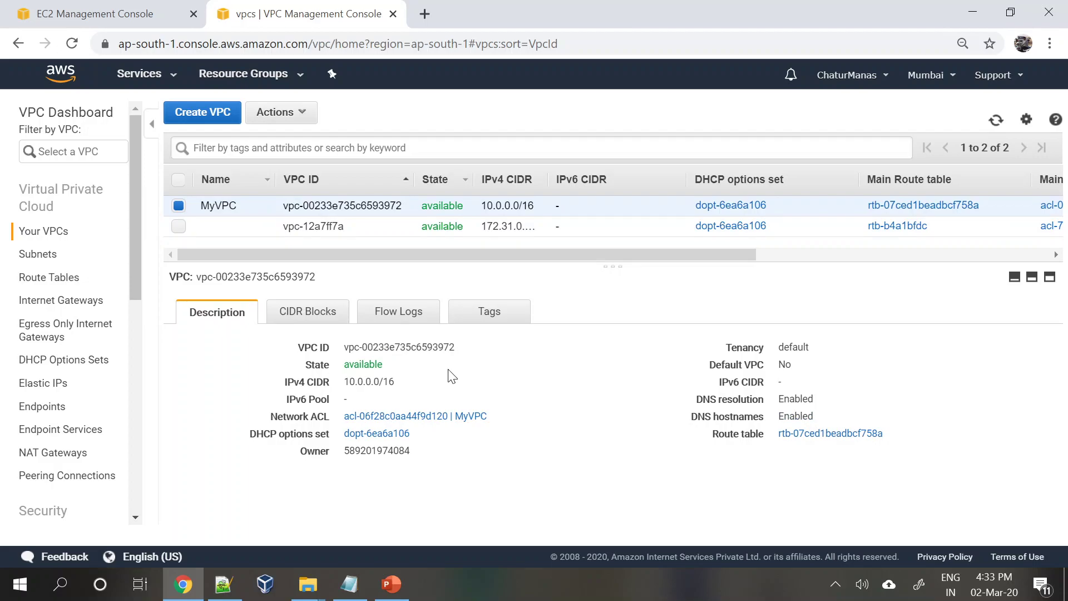
left_click(47, 254)
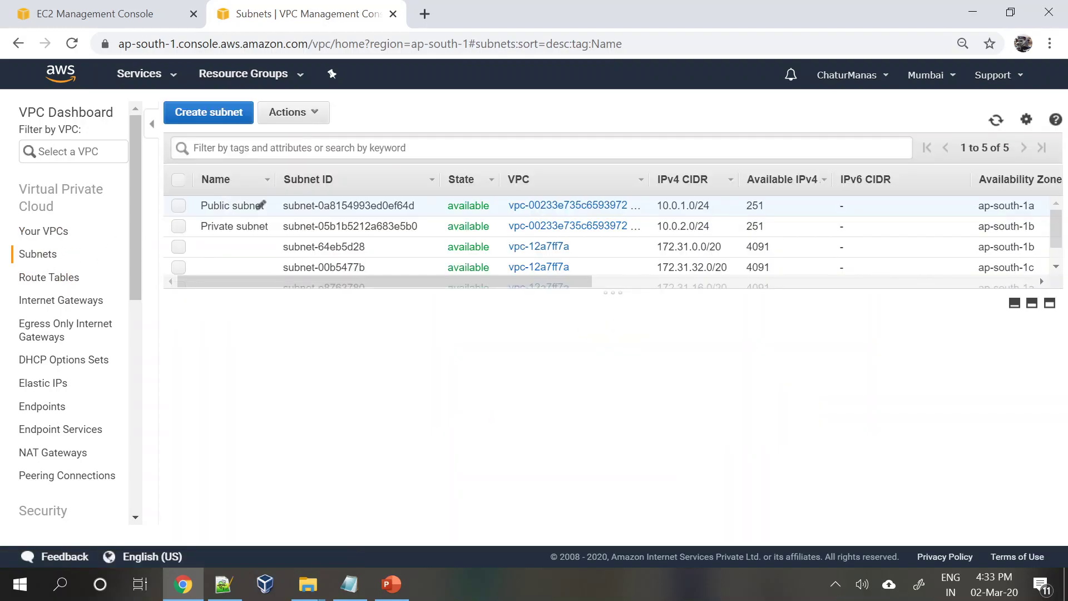
left_click(262, 225)
left_click(233, 206)
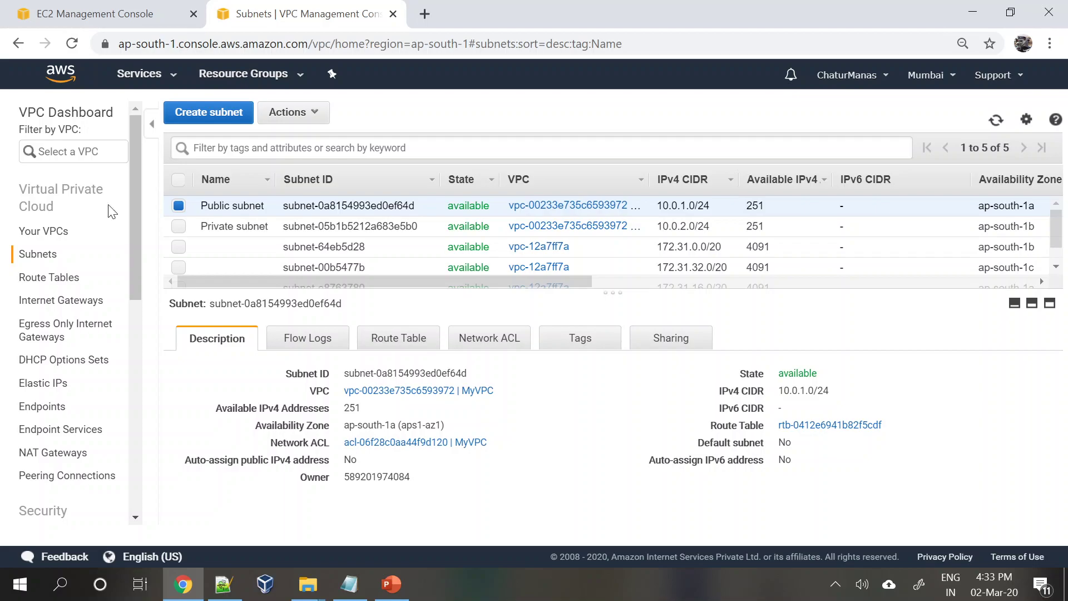
- Search the services for 'rds' and open the Amazon RDS console
left_click(74, 8)
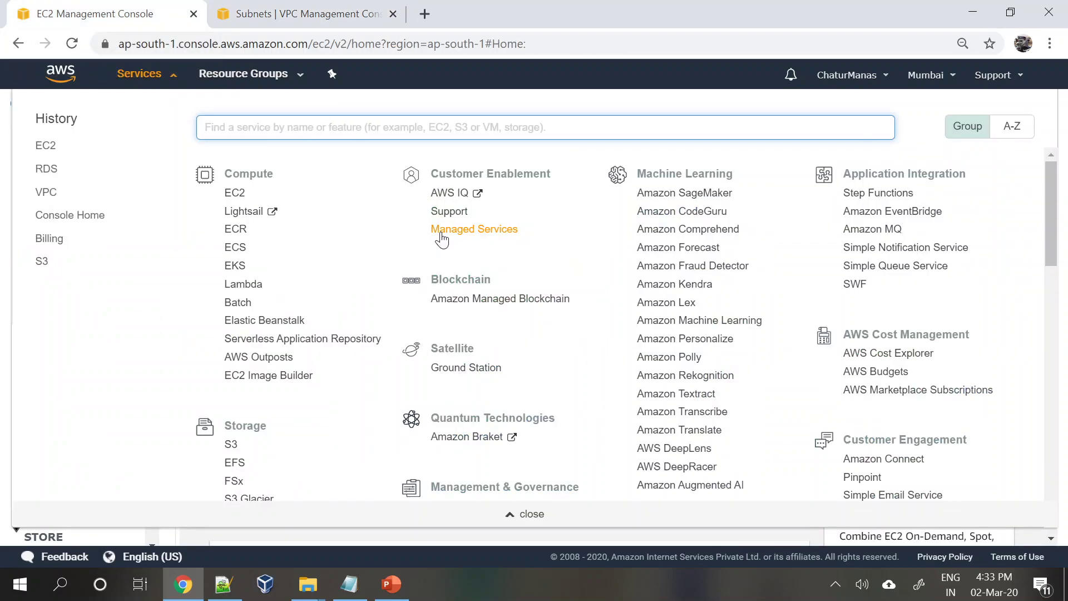
scroll(359, 362, "down", 4)
scroll(364, 362, "up", 4)
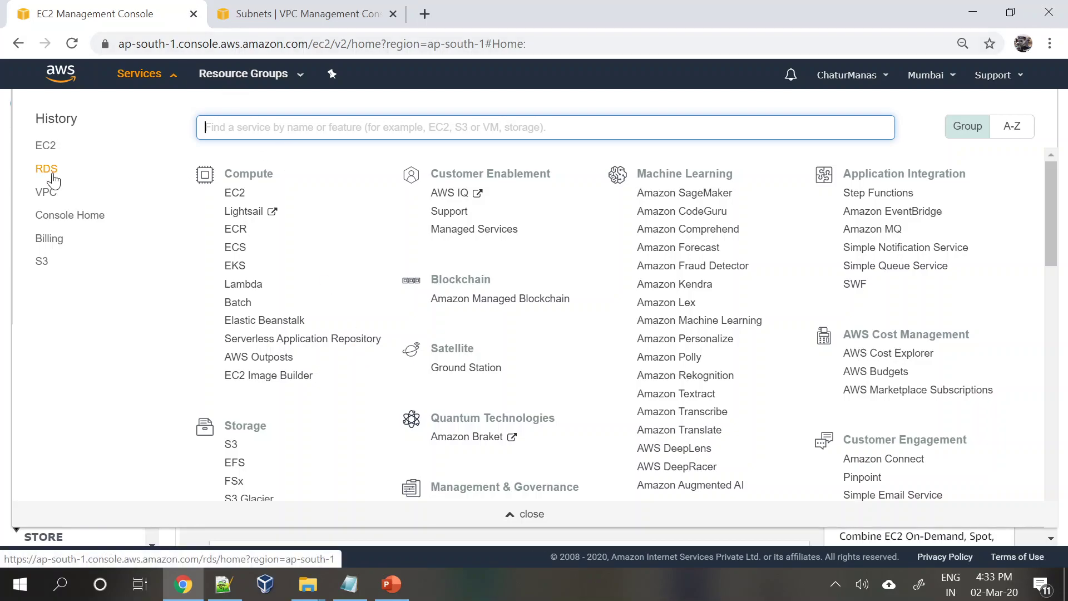
type("rds")
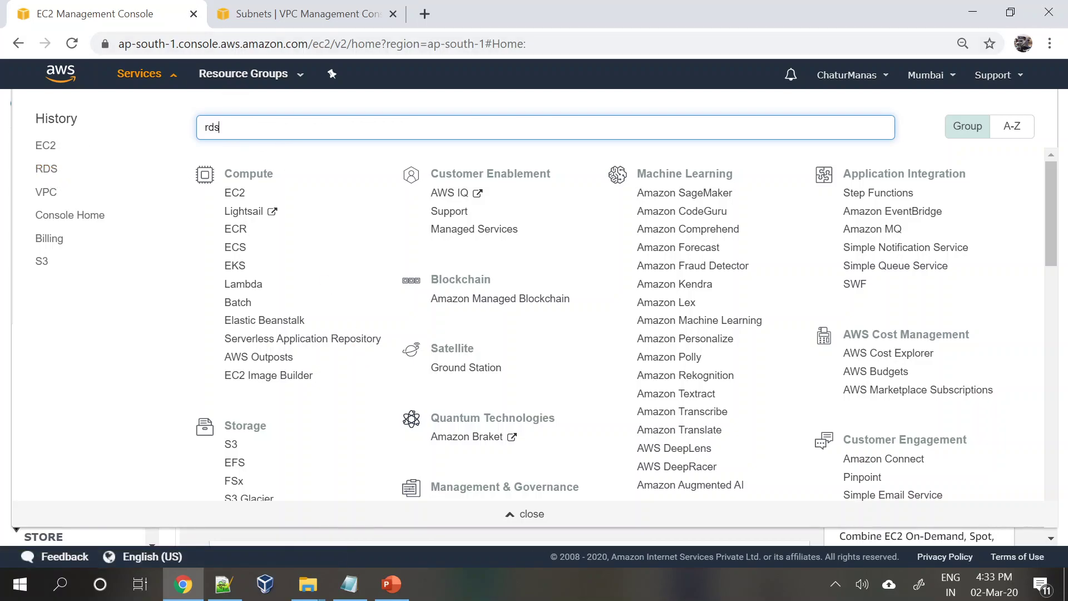
left_click(405, 400)
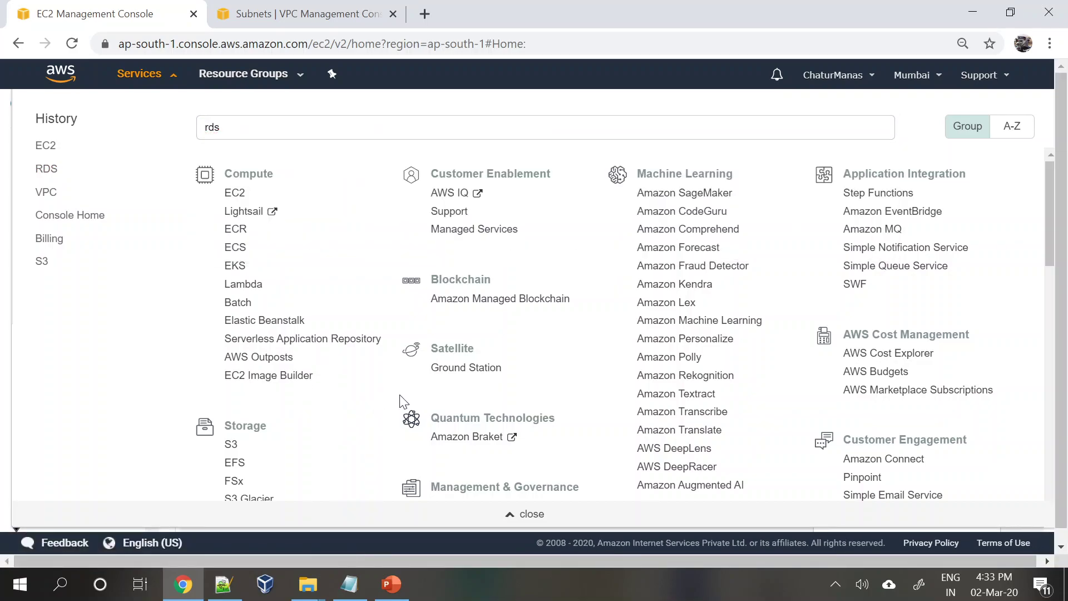
scroll(404, 400, "down", 5)
scroll(402, 399, "up", 3)
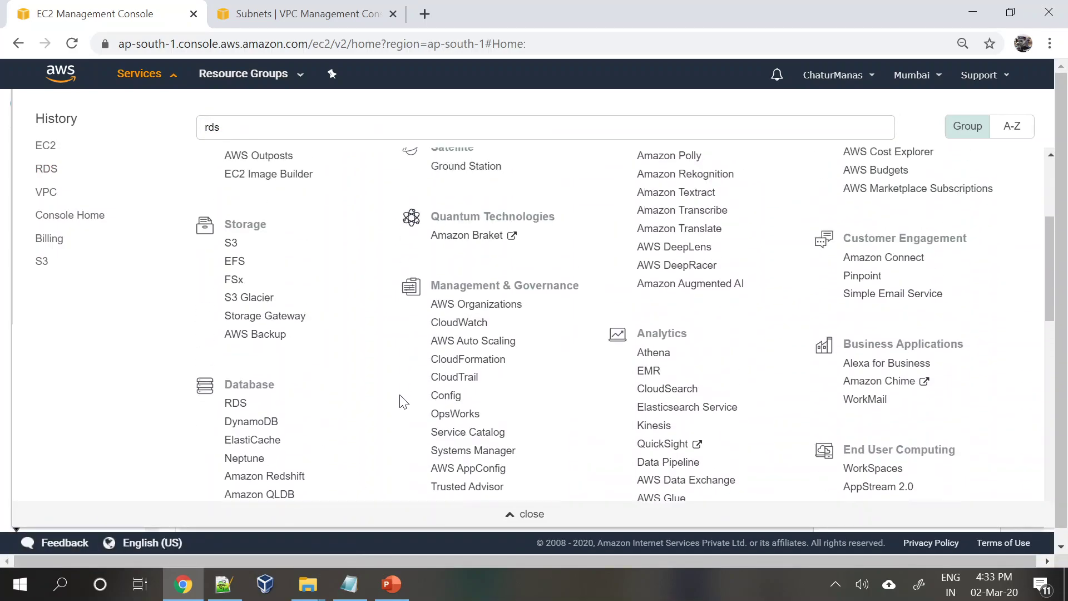
scroll(228, 333, "down", 1)
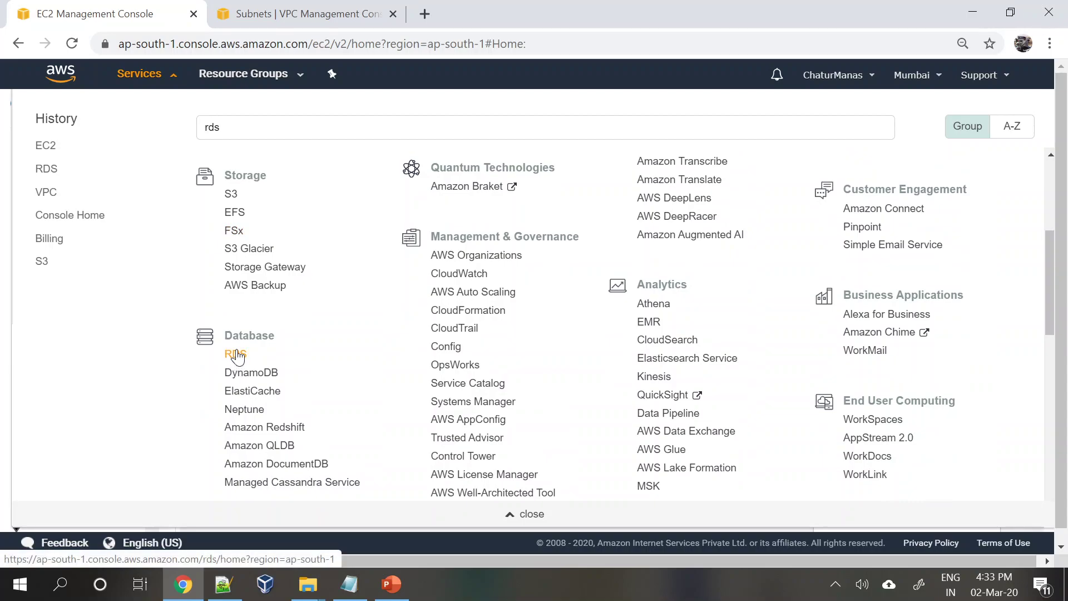
left_click(235, 355)
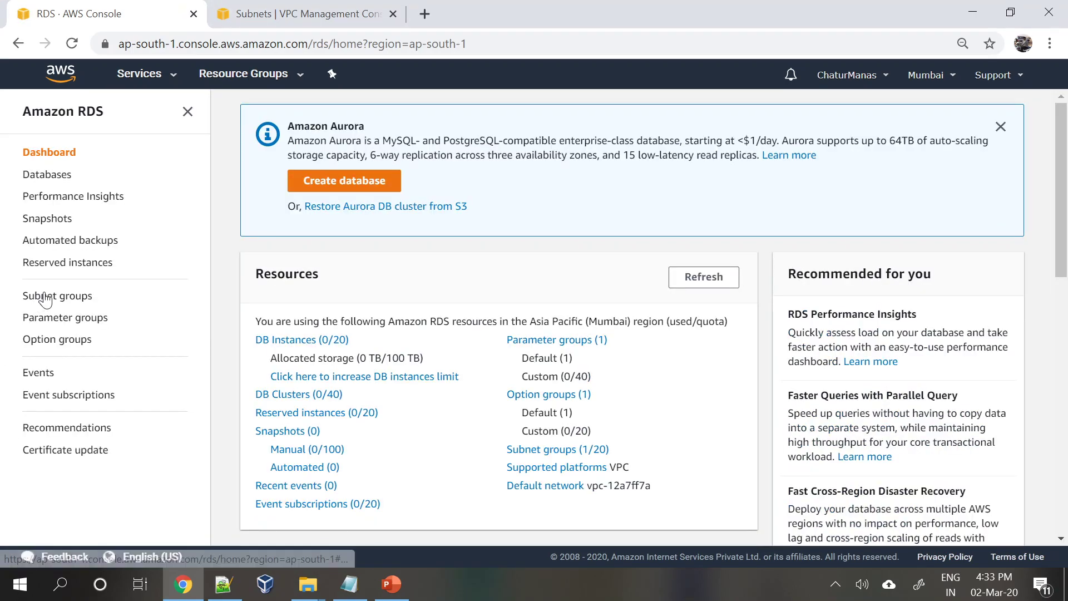
- Scroll the RDS dashboard to review Mumbai resource counts: 0 DB instances, 1 subnet group
scroll(336, 384, "down", 7)
scroll(340, 387, "up", 7)
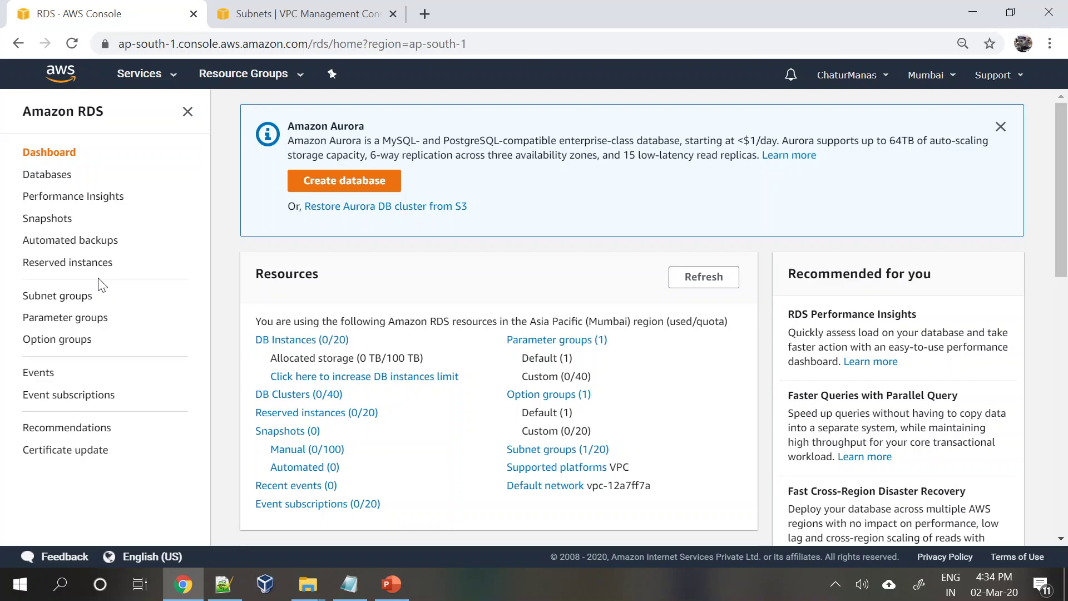
- Back in the VPC console, inspect MyVPC and its Public and Private subnets
left_click(281, 10)
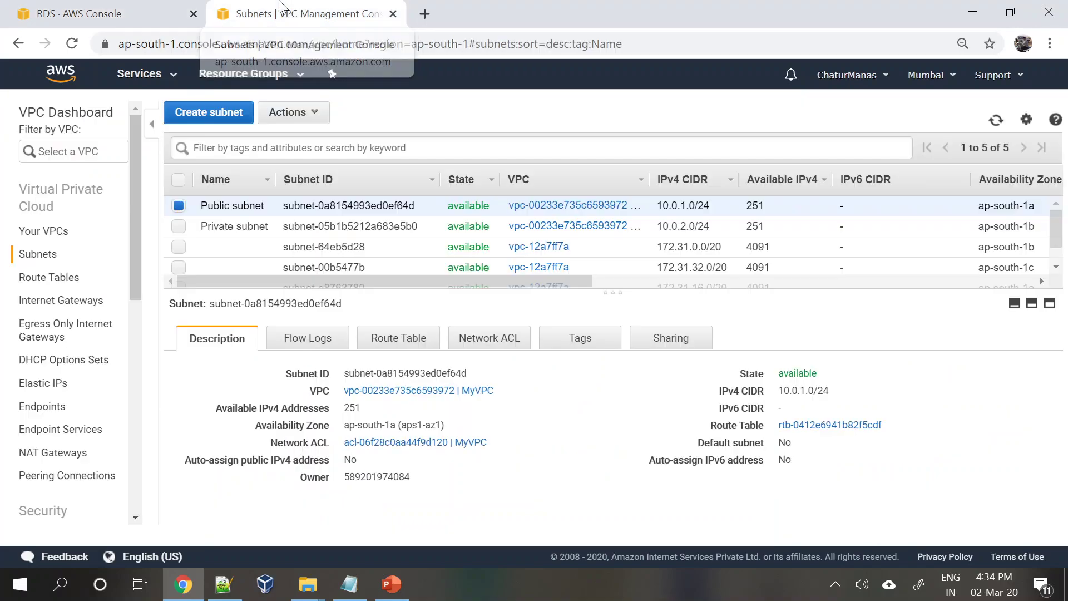
left_click(44, 231)
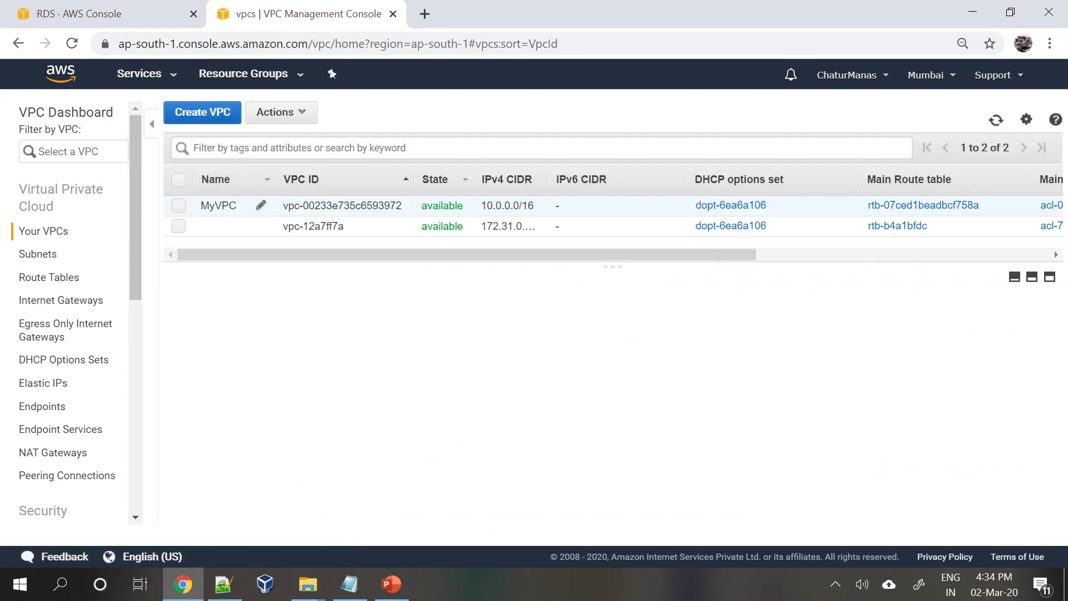
left_click(228, 205)
left_click(31, 257)
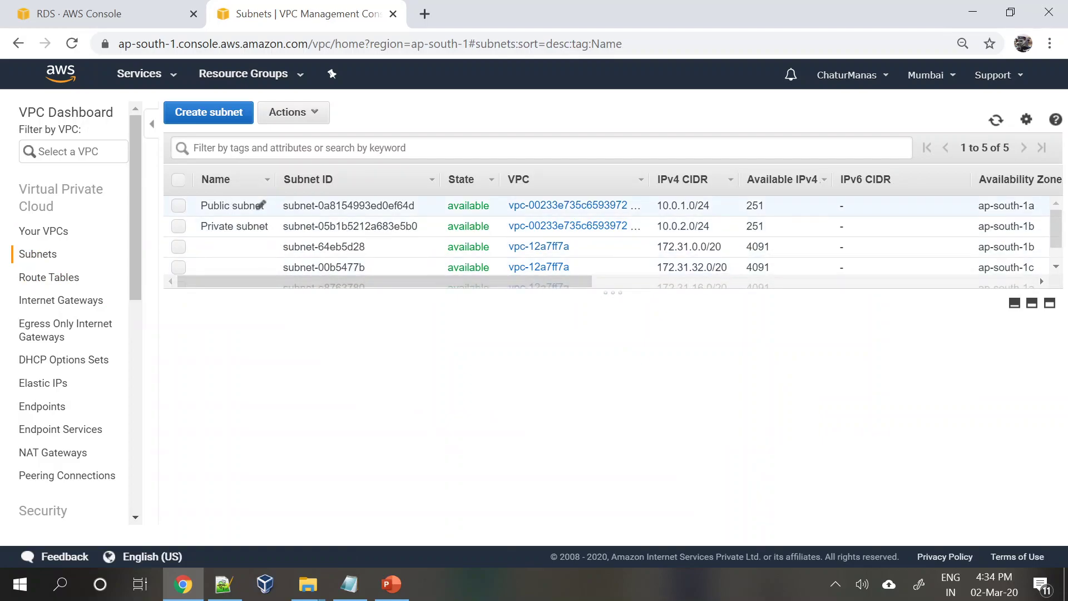
left_click(261, 205)
left_click(238, 227)
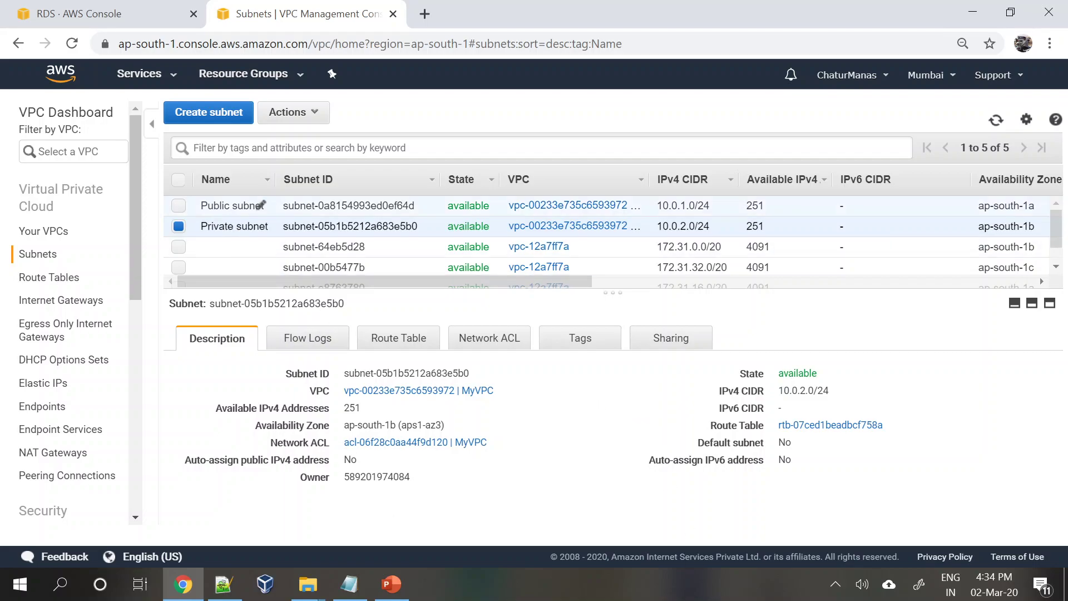
left_click(261, 205)
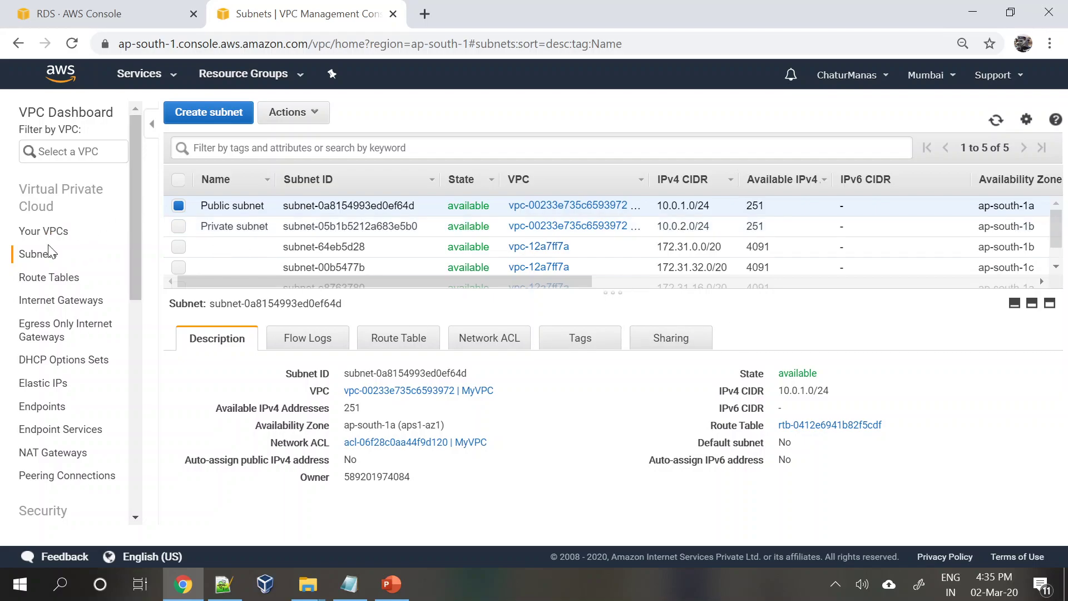
- Recheck the VPC list and Private subnet, then return to the RDS dashboard
left_click(43, 230)
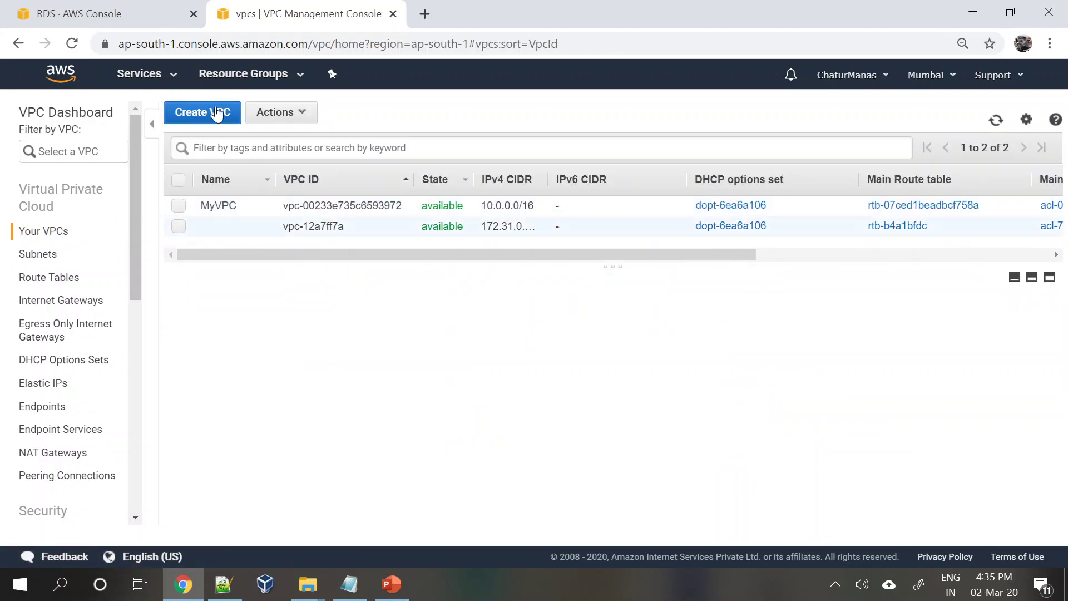
left_click(37, 253)
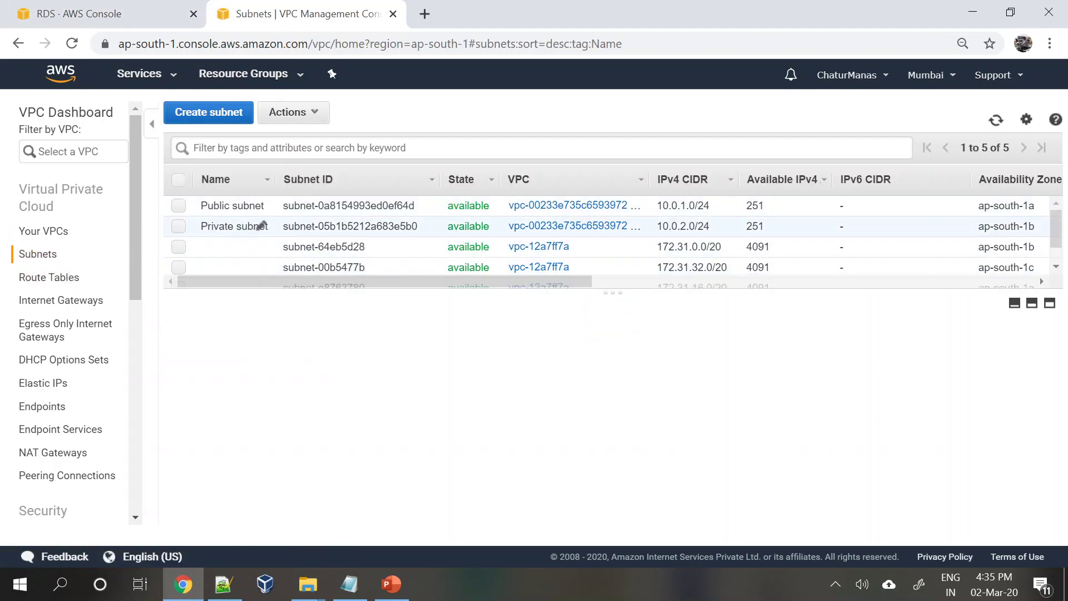
left_click(262, 225)
left_click(105, 13)
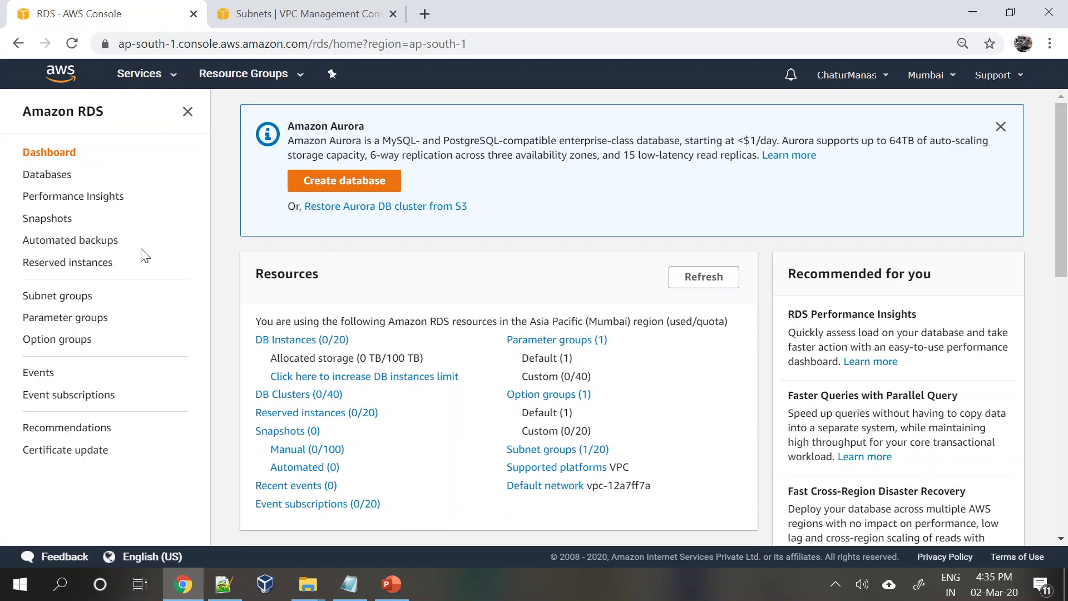
- Start a DB subnet group named NewSubnetGroup, described 'New Group for Databases'
left_click(73, 301)
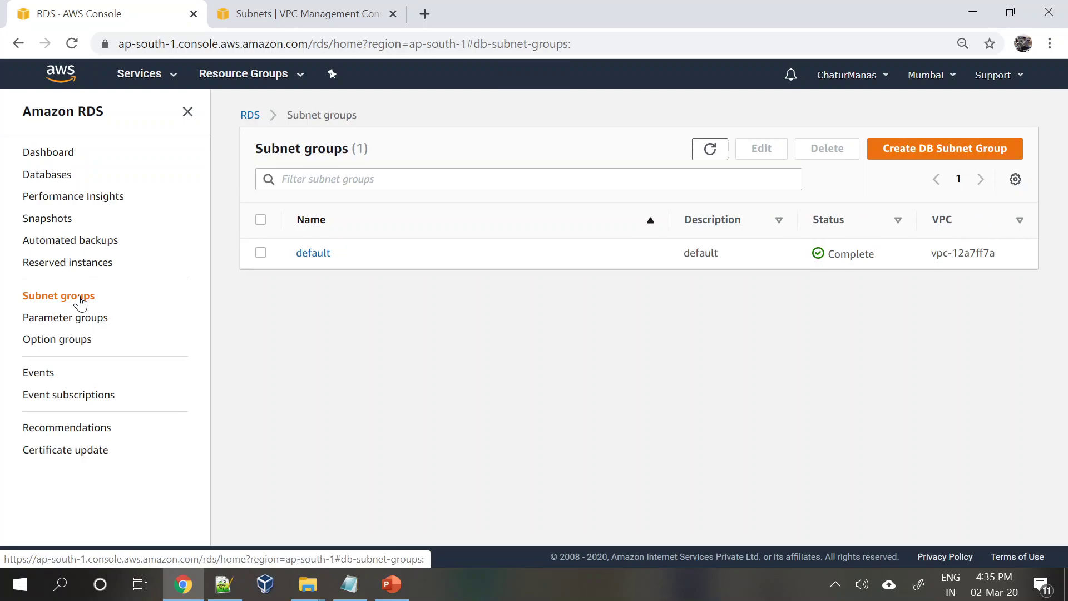
left_click(939, 150)
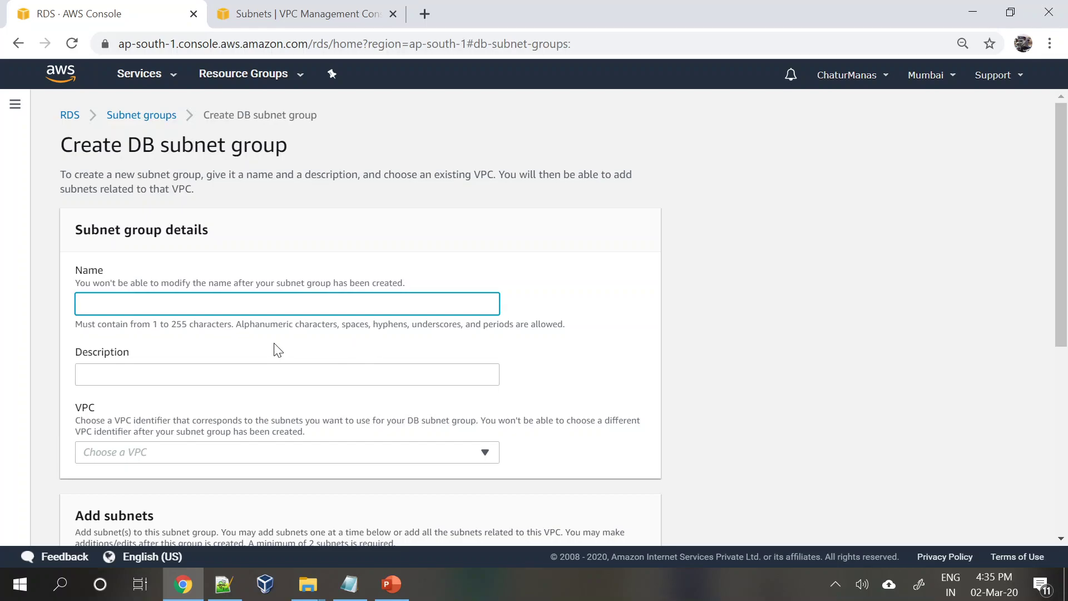
type("NewSubnetGroup")
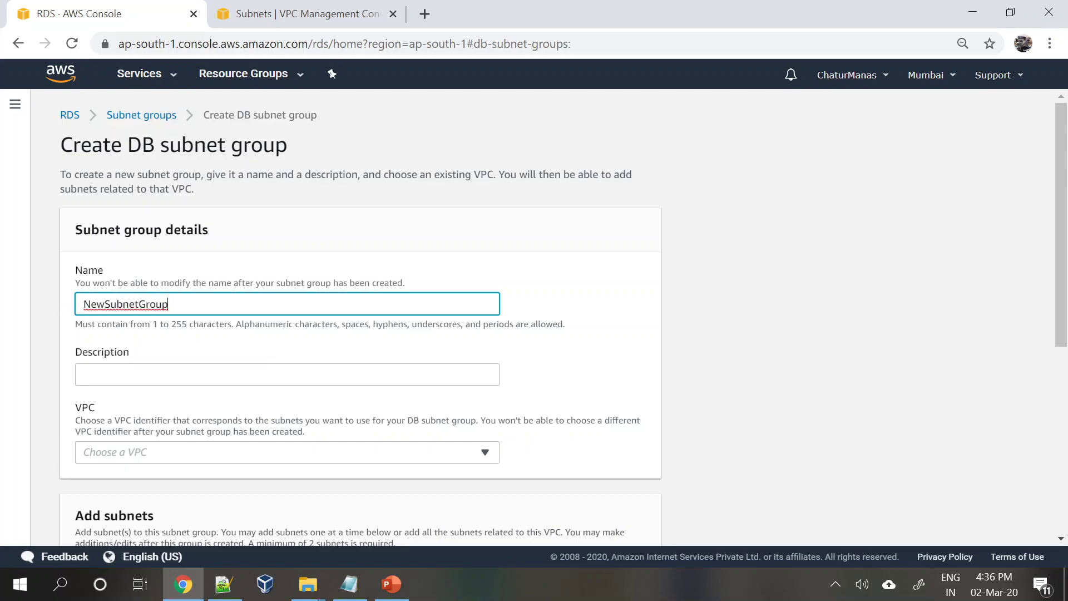
key("Tab")
type("New Gr")
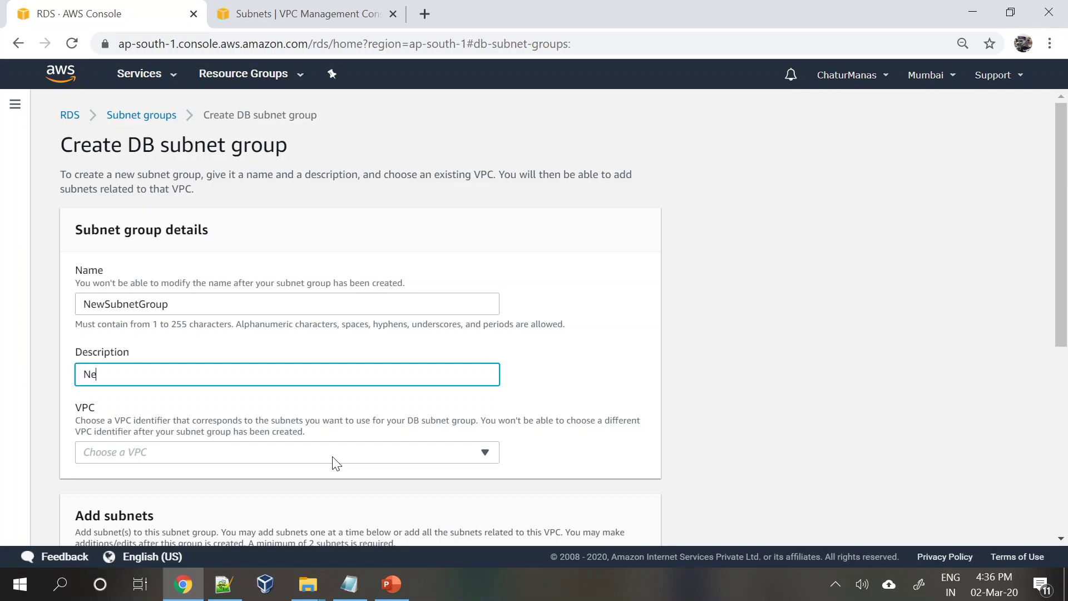
type("p for Databases")
- Assign MyVPC with all its subnets to the group and create it
scroll(331, 456, "down", 3)
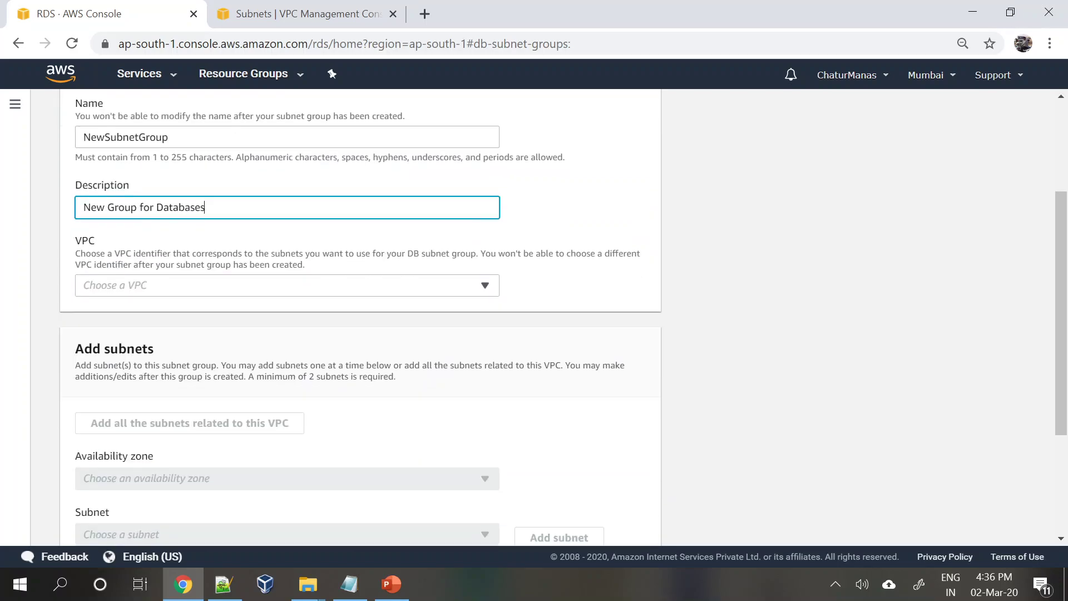
left_click(266, 290)
left_click(156, 328)
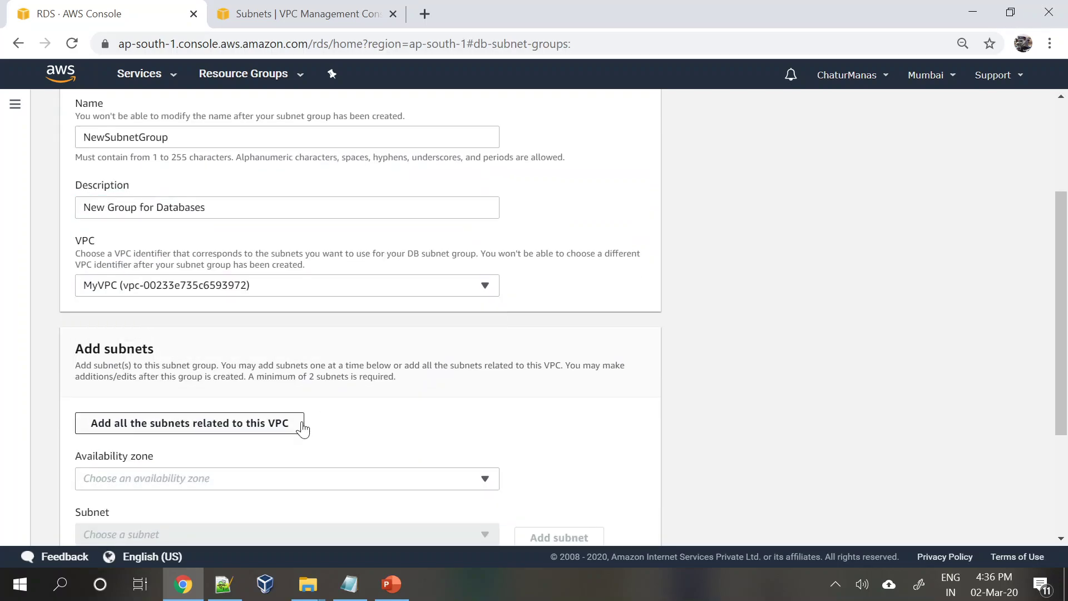
scroll(302, 428, "down", 3)
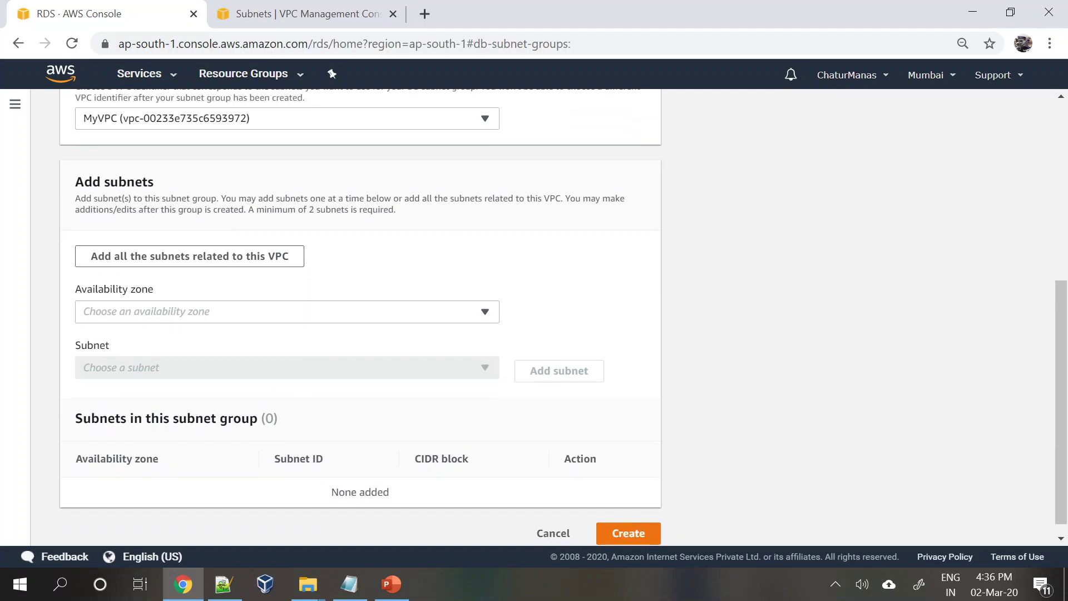
left_click(150, 259)
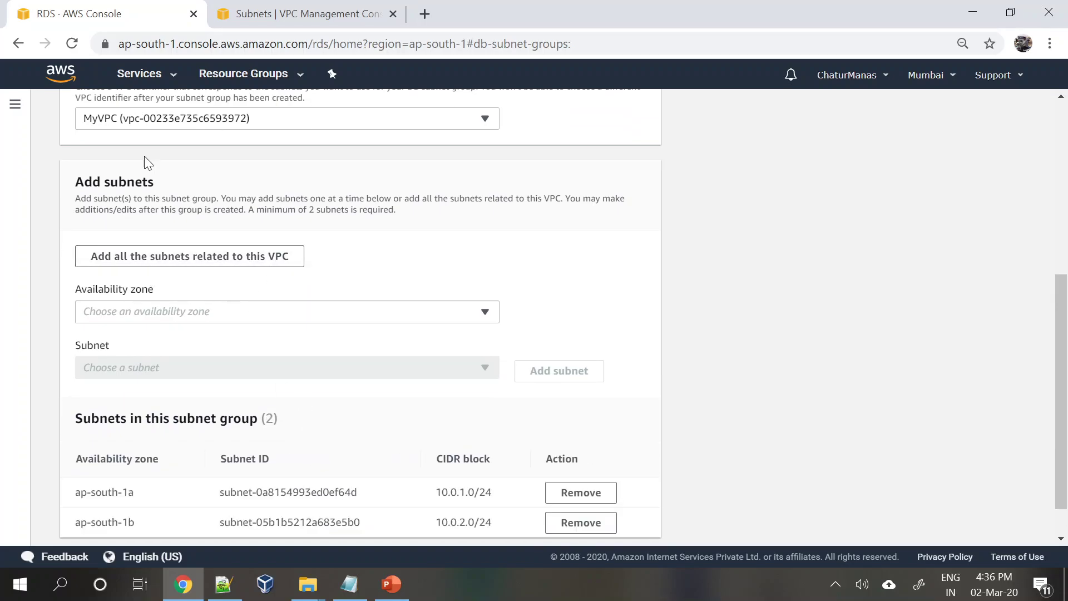
scroll(195, 347, "down", 1)
left_click(178, 269)
left_click(178, 270)
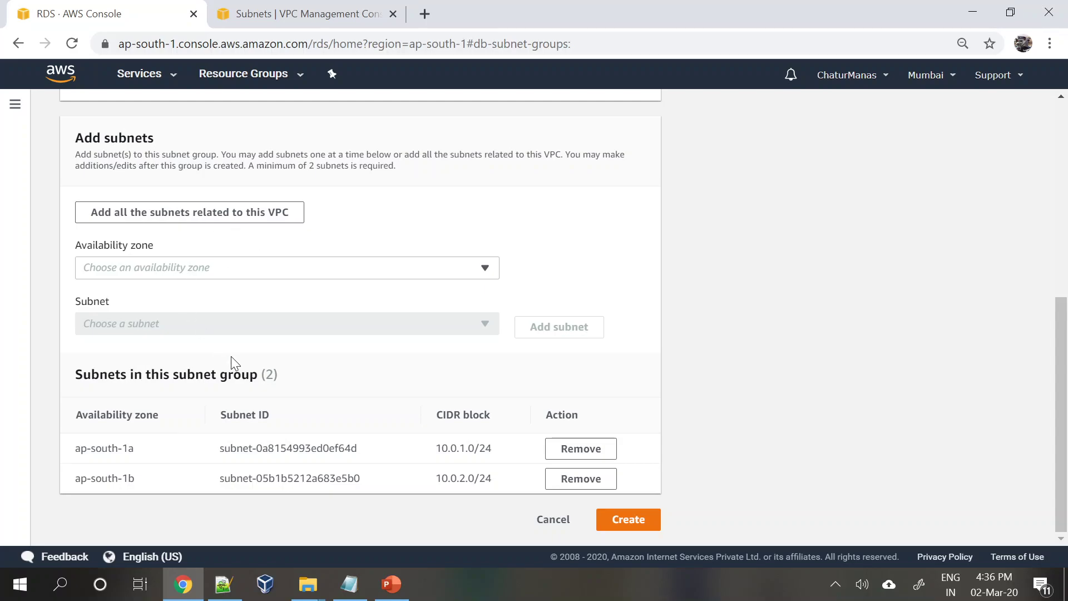
left_click(625, 518)
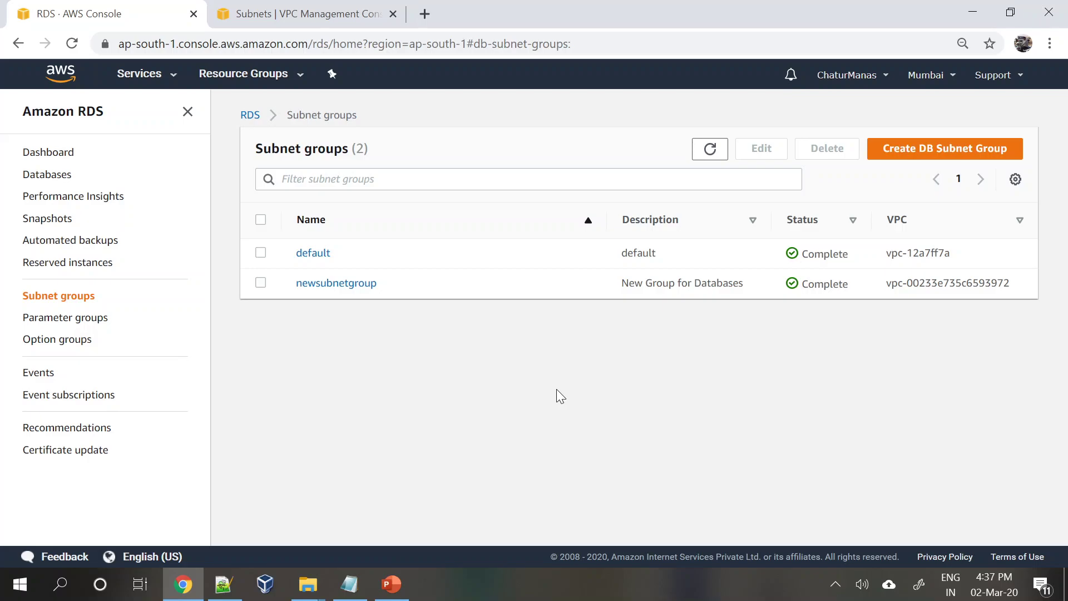
- Check the RDS dashboard and empty Databases list, then begin creating a new database
left_click(47, 177)
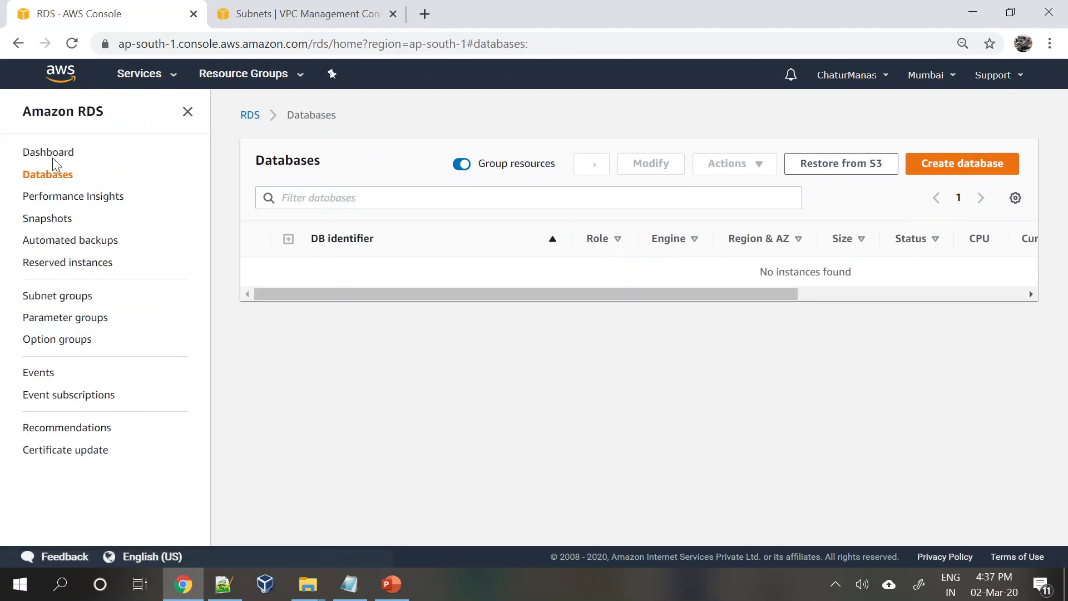
left_click(53, 158)
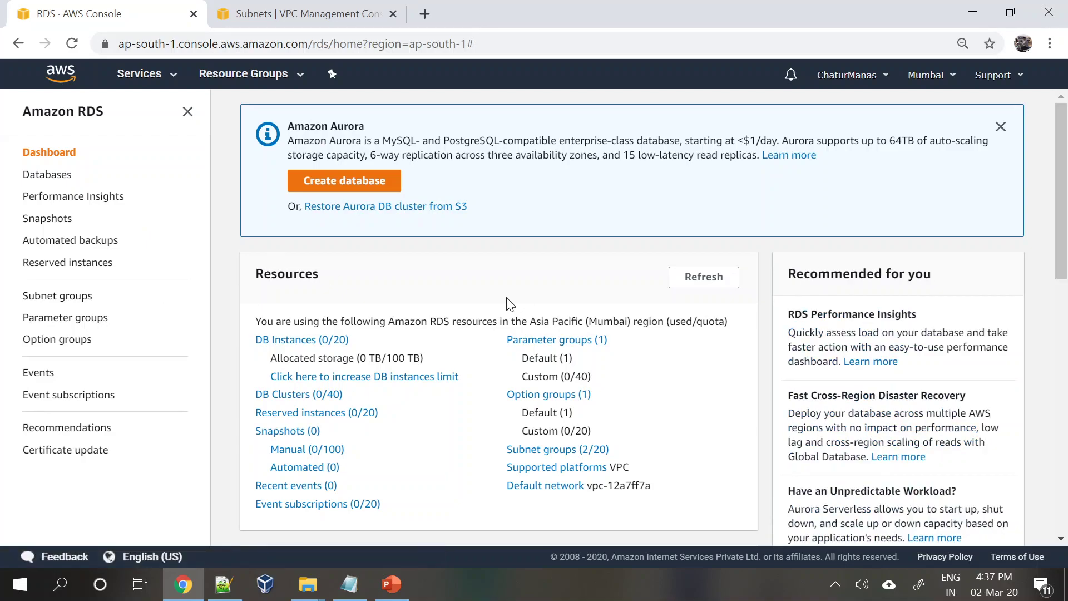
scroll(498, 395, "down", 2)
scroll(495, 394, "up", 2)
left_click(55, 176)
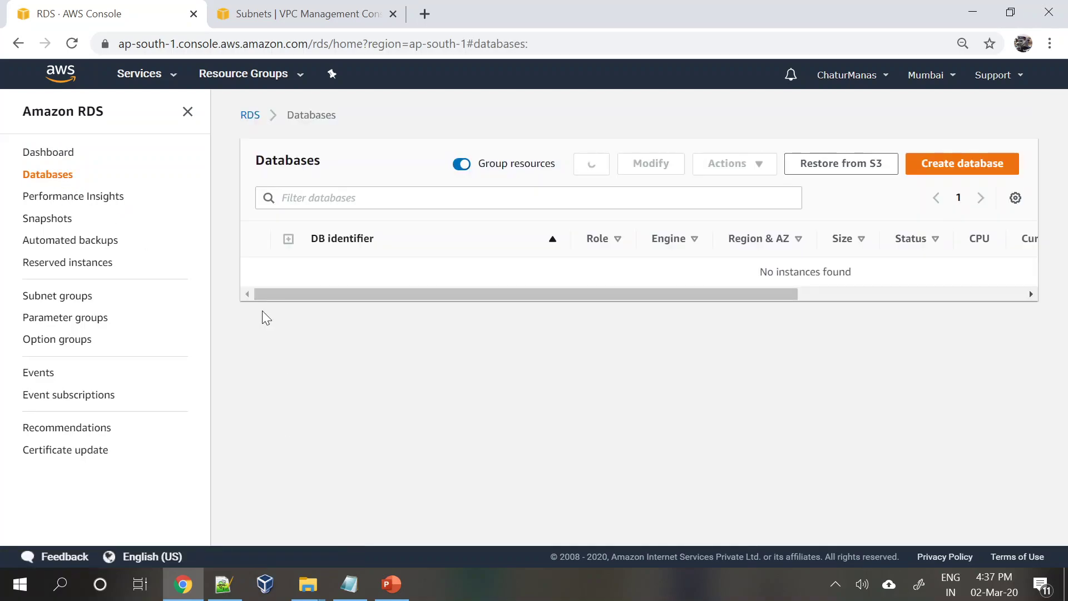
left_click(962, 163)
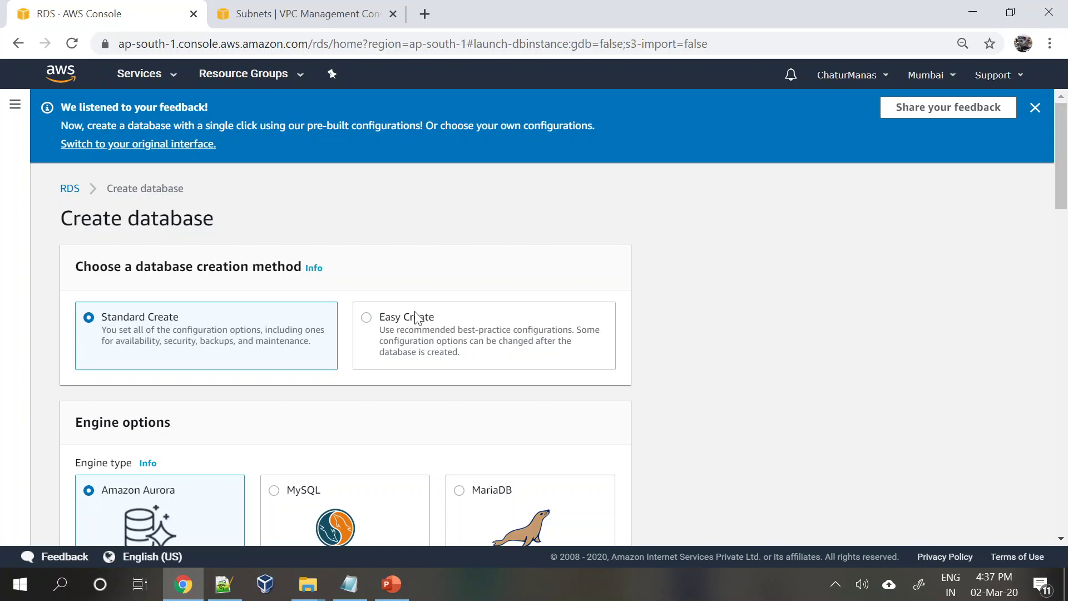
- Keep Standard Create as the creation method and choose the MySQL engine
left_click(389, 332)
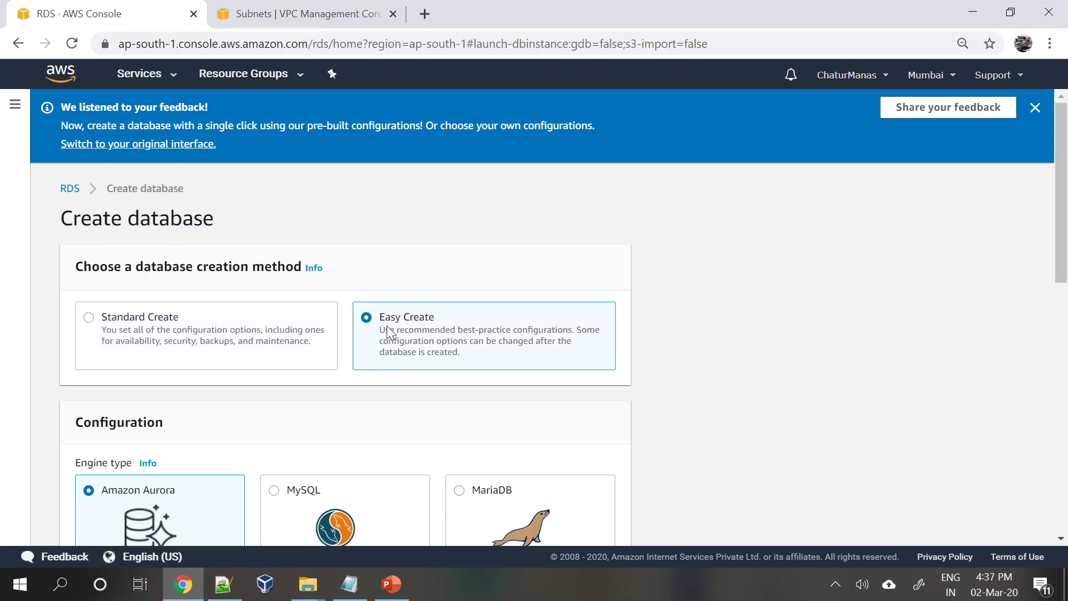
scroll(404, 376, "down", 1)
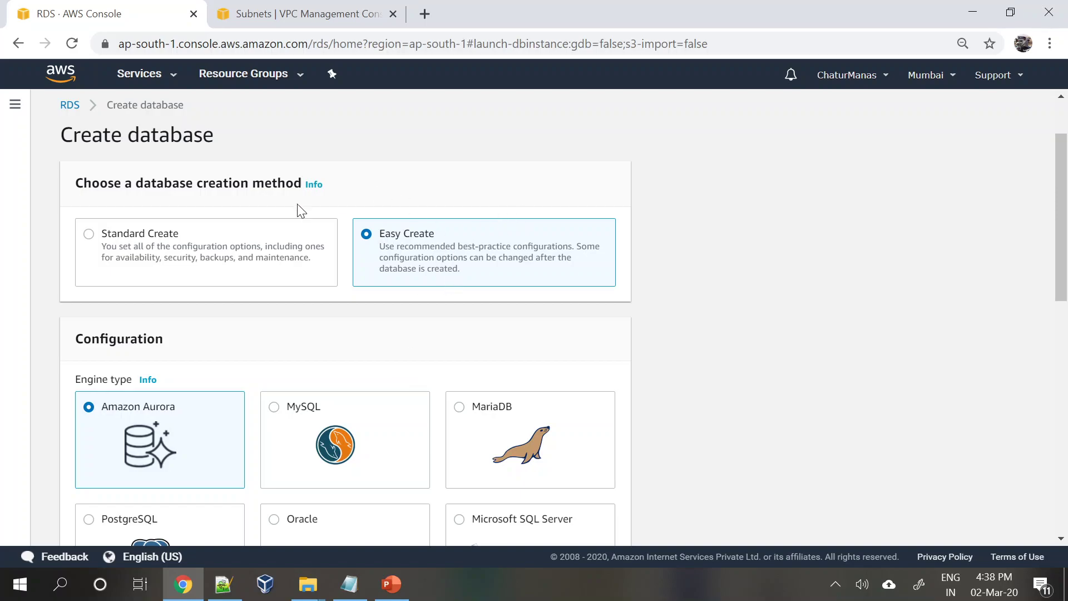
left_click(89, 235)
scroll(296, 390, "down", 2)
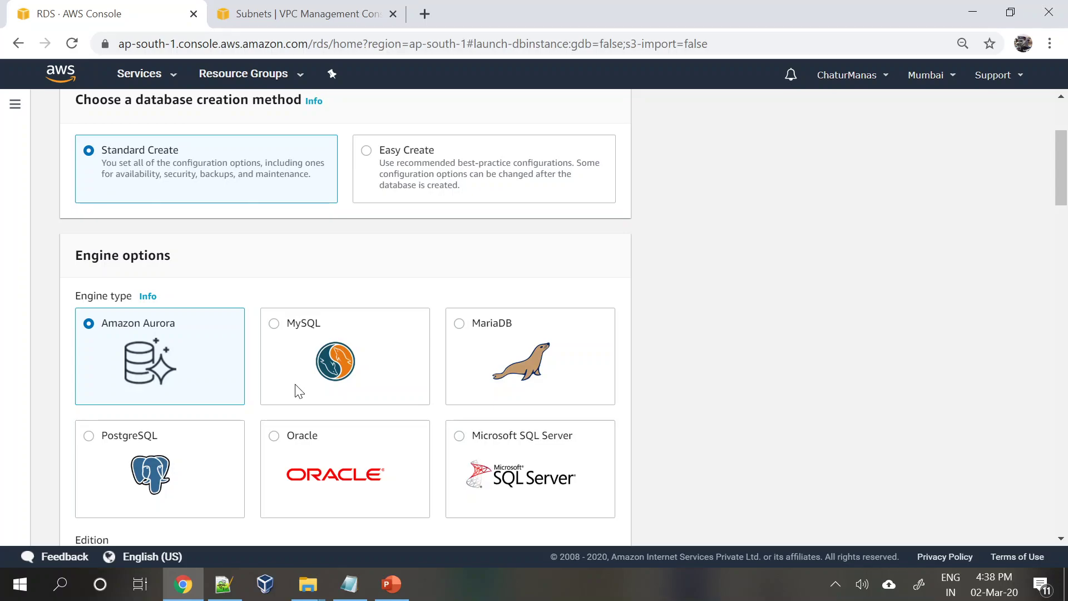
scroll(299, 391, "down", 2)
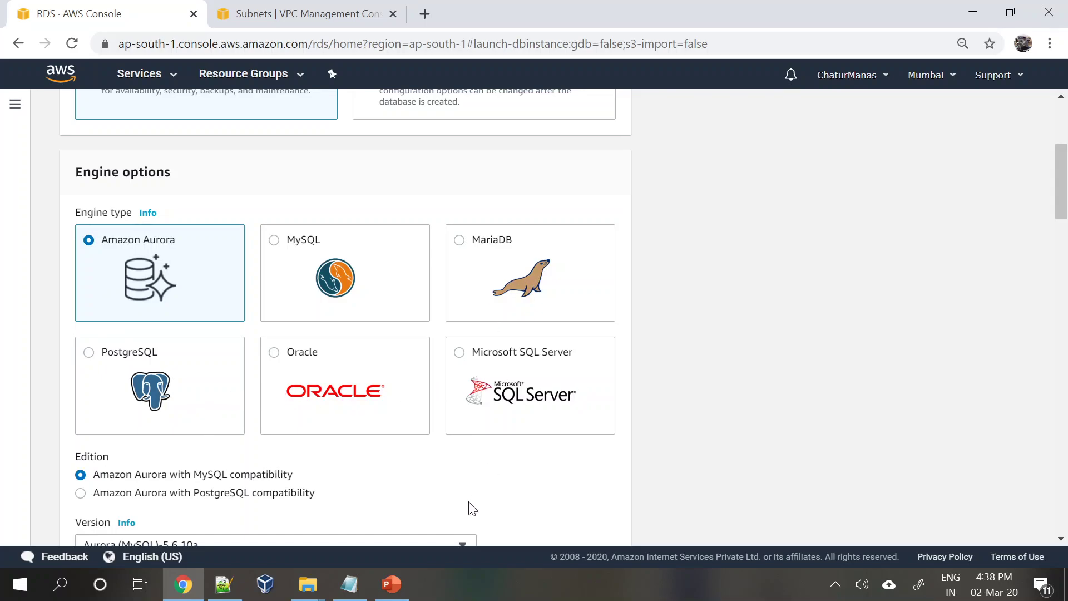
left_click(277, 244)
- Keep MySQL Community version 5.7.26 from the version list
scroll(383, 414, "down", 1)
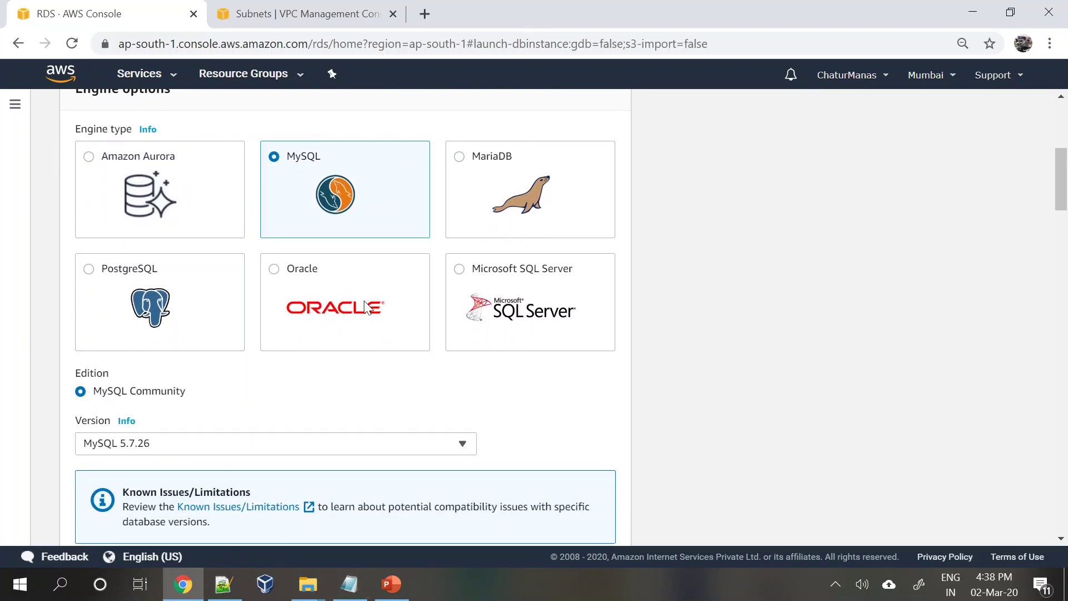
scroll(350, 416, "down", 2)
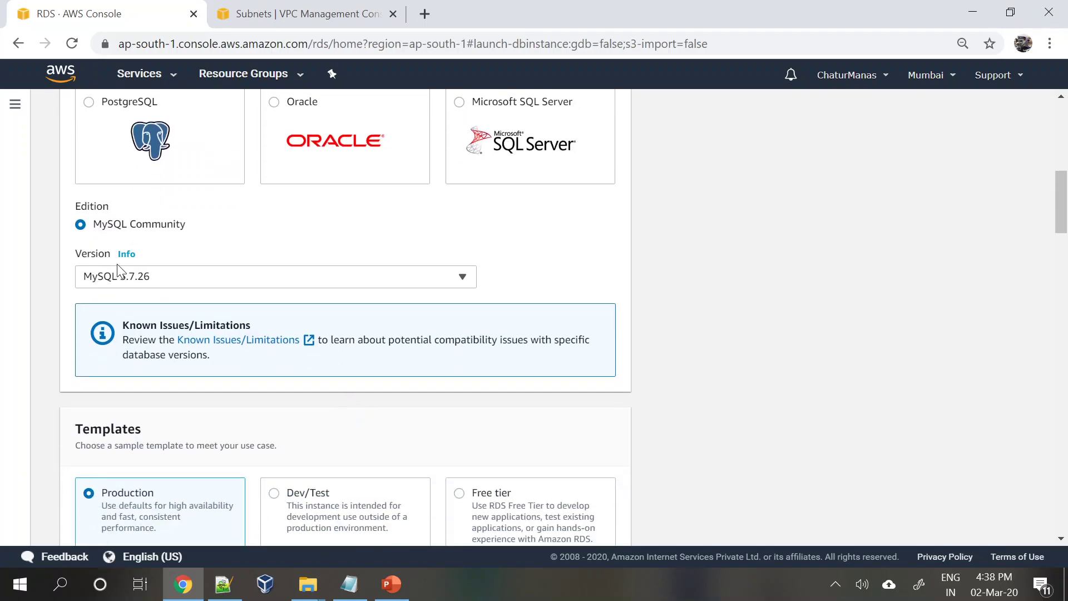
left_click(189, 282)
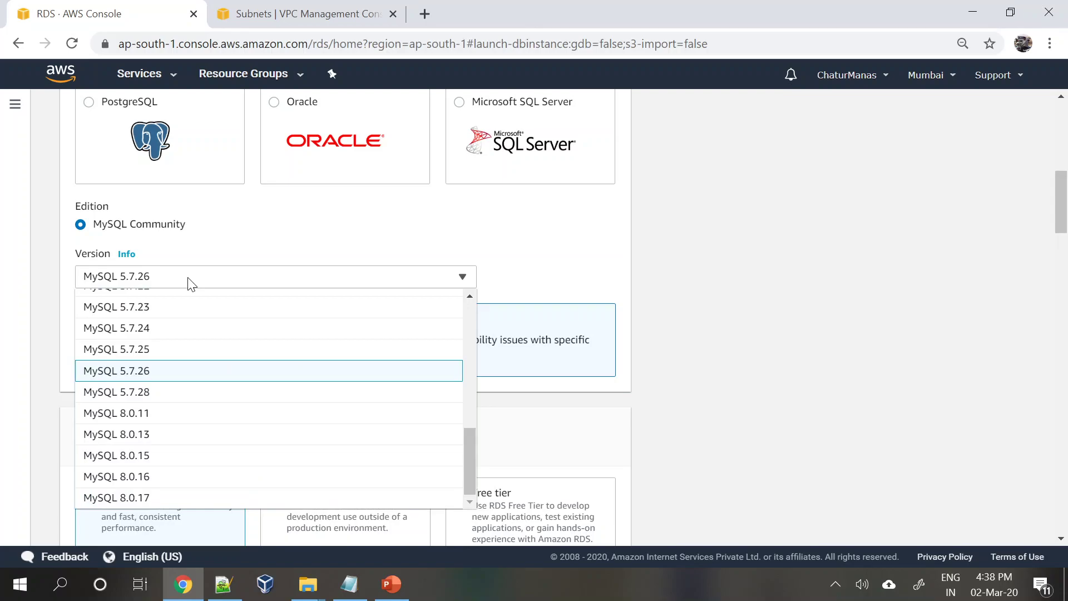
left_click_drag(466, 466, 470, 440)
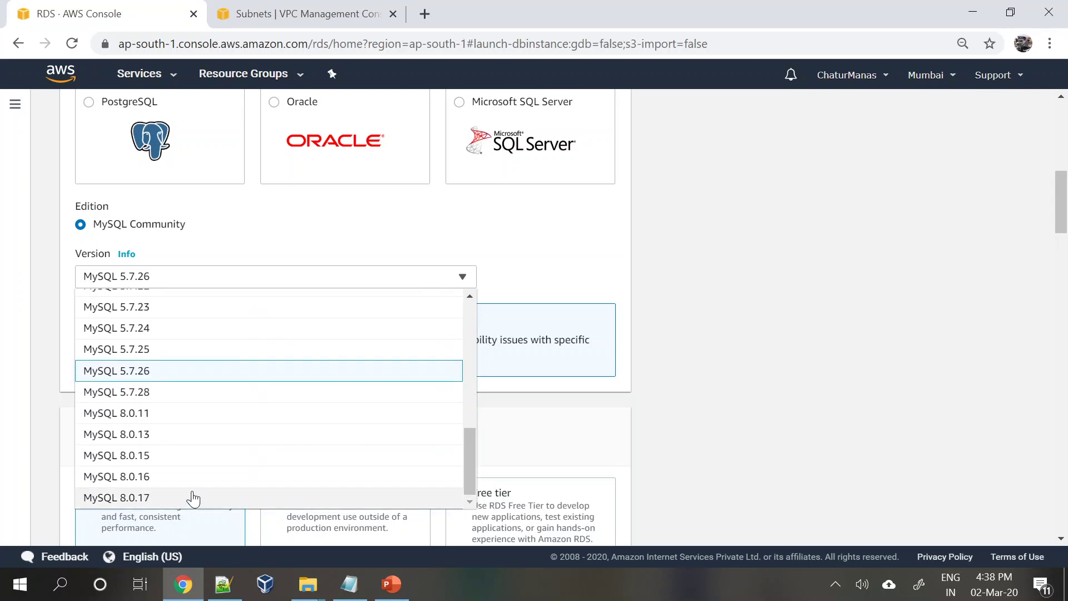
left_click(186, 370)
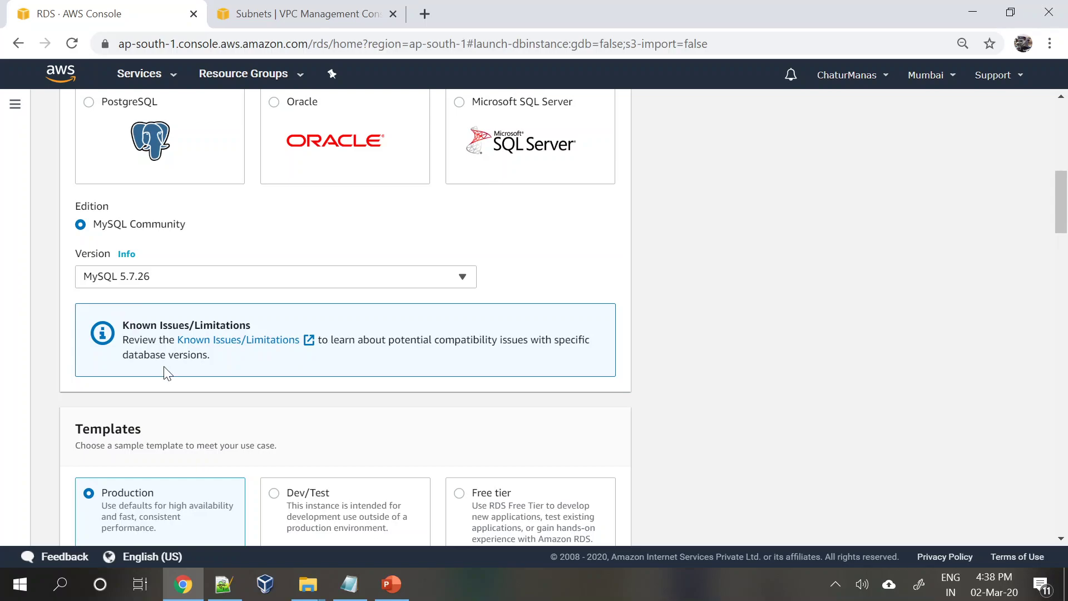
scroll(165, 372, "up", 3)
scroll(165, 372, "down", 6)
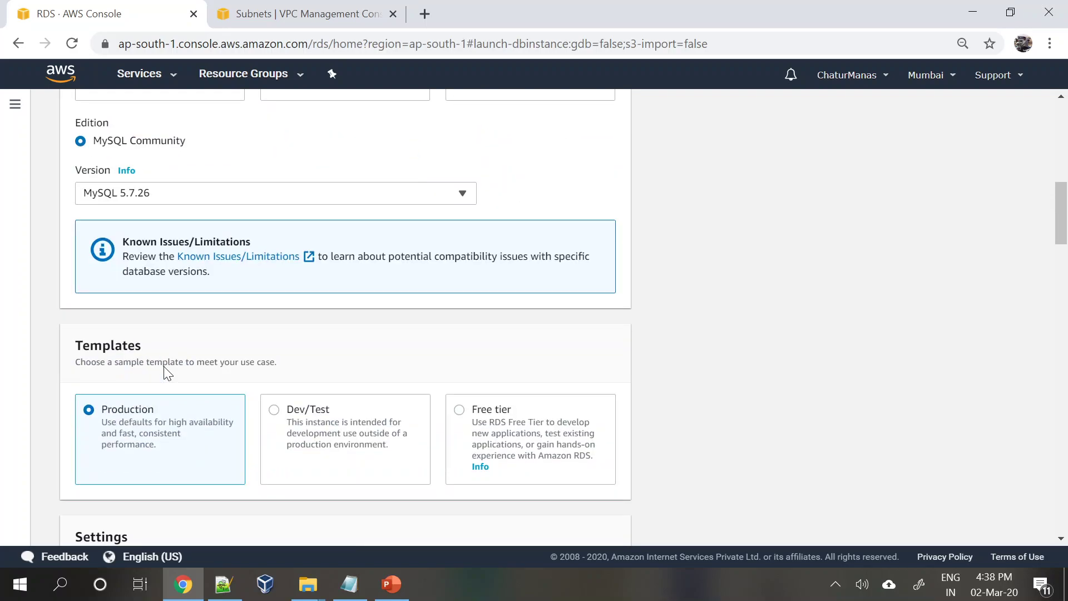
scroll(163, 366, "down", 2)
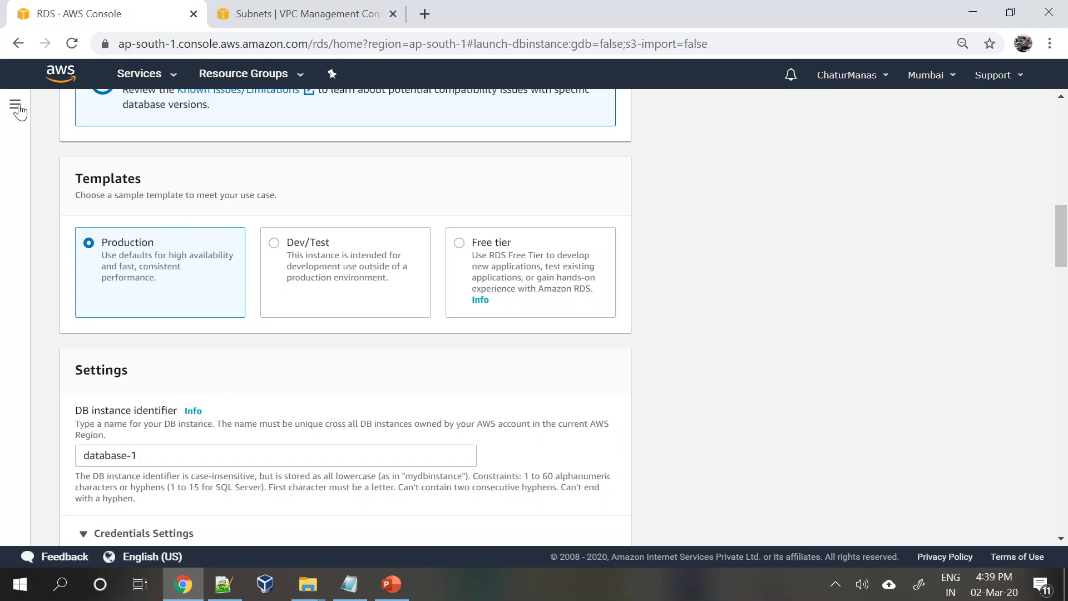
left_click(333, 303)
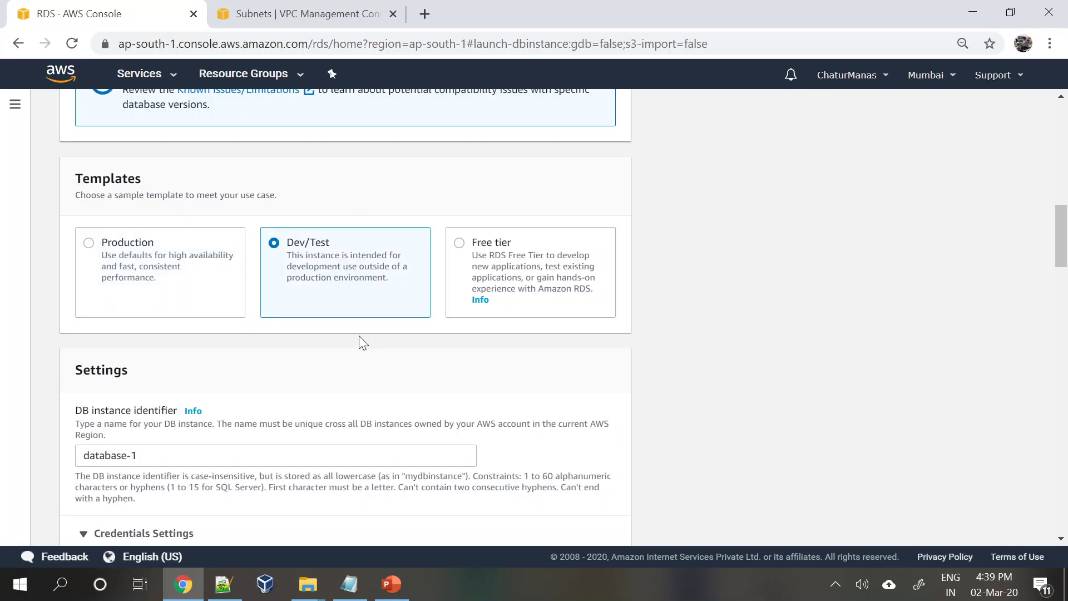
left_click(466, 244)
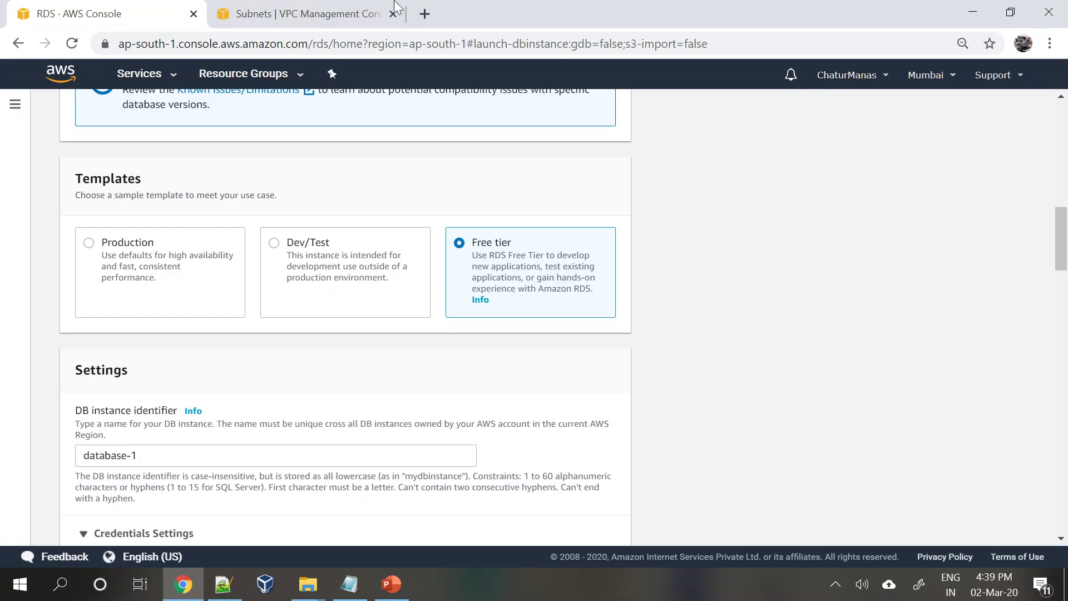
left_click(112, 245)
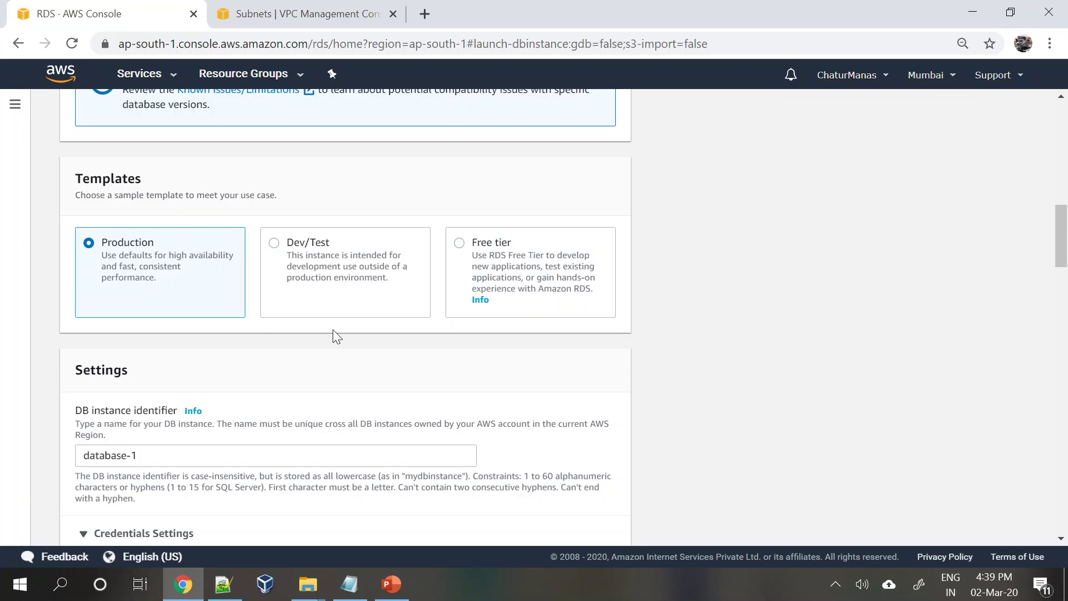
scroll(334, 331, "down", 3)
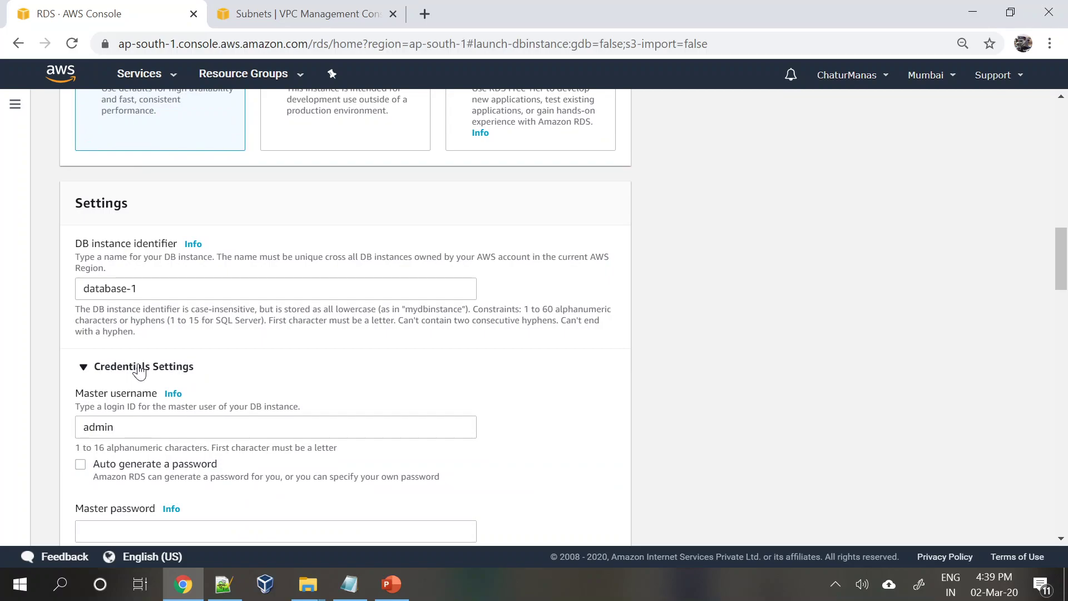
- Review Credentials Settings below the database-1 identifier, keeping master username admin
left_click(142, 288)
scroll(234, 373, "down", 1)
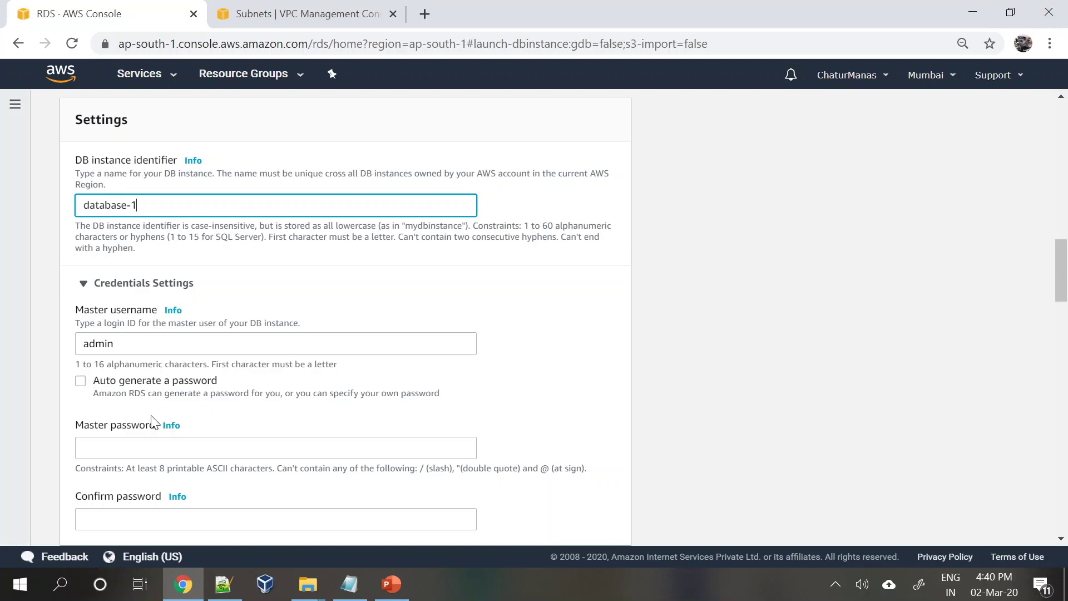
left_click(386, 285)
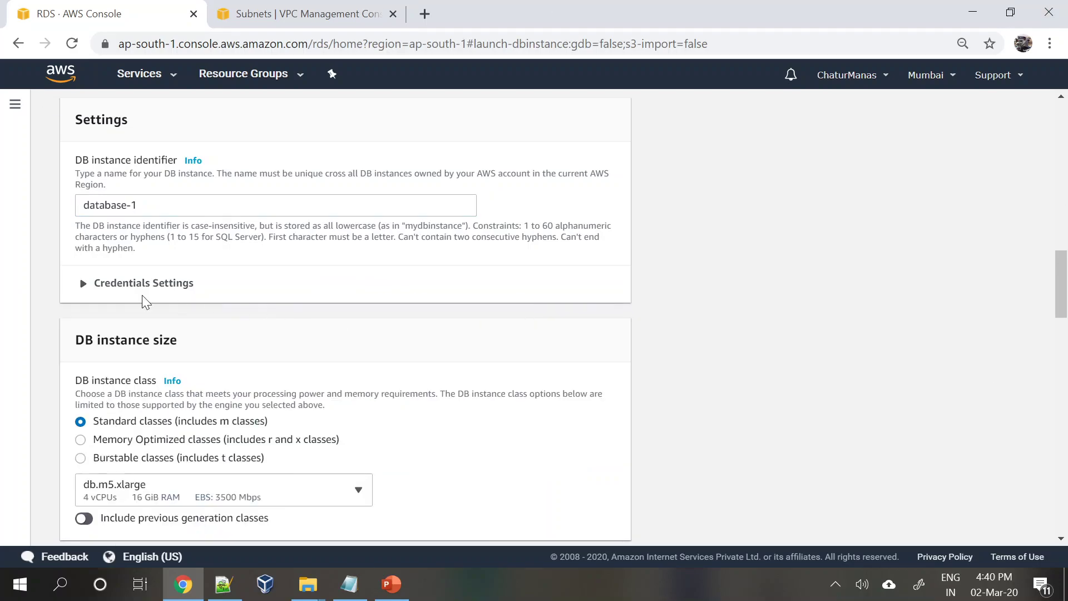
left_click(81, 285)
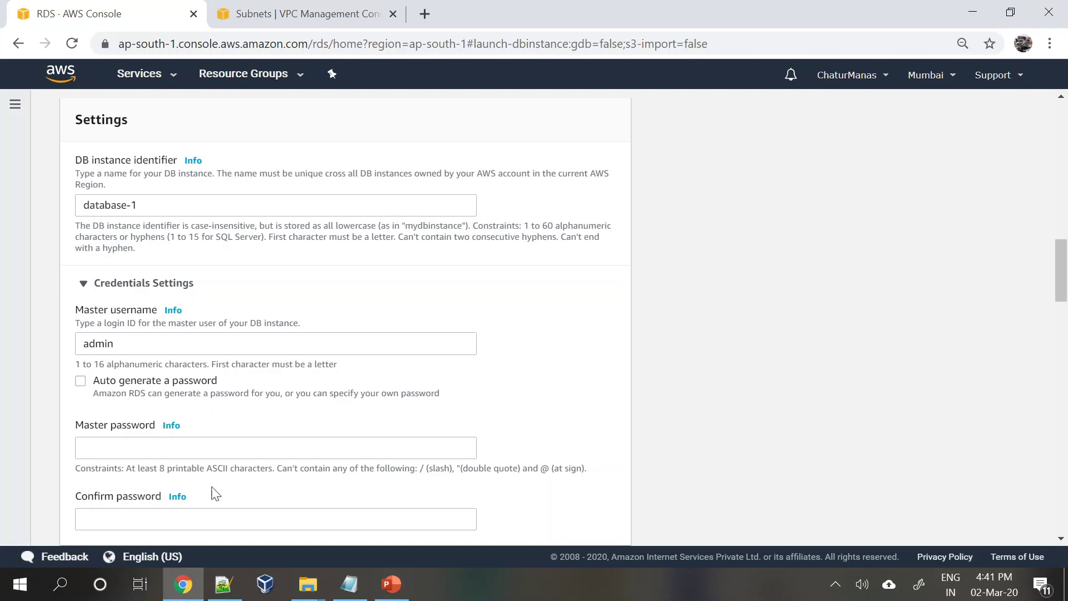
scroll(339, 348, "up", 2)
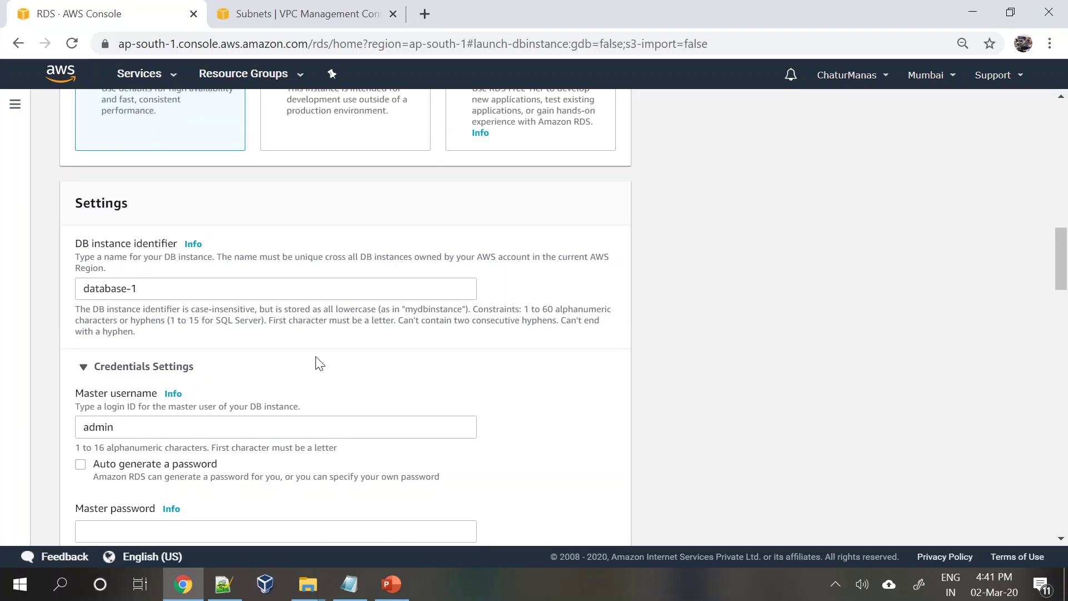
scroll(172, 379, "down", 2)
- Enter the master password and retype it in Confirm password
key("Tab")
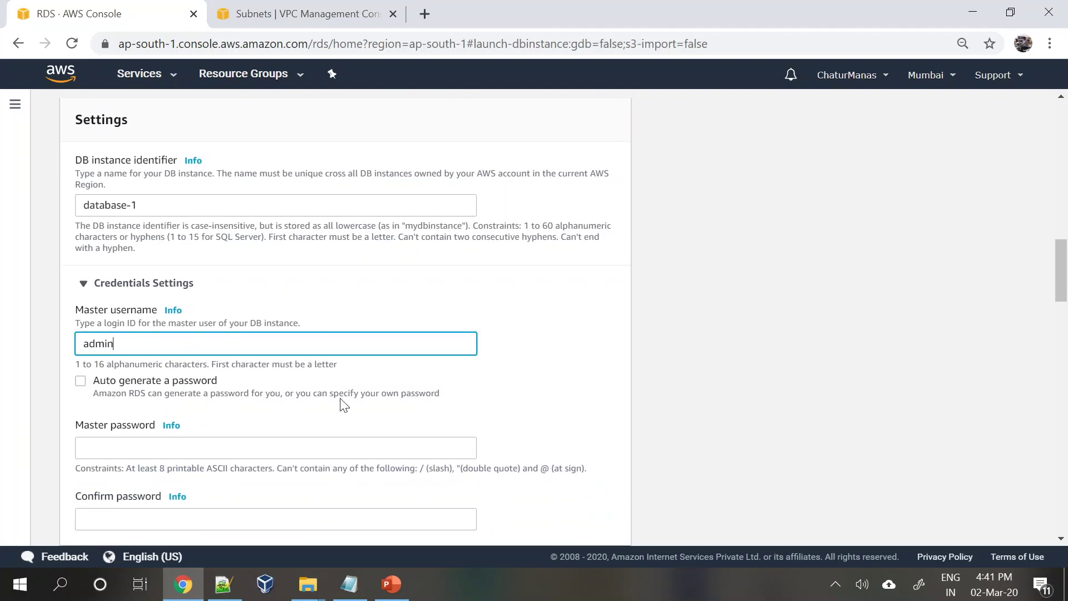
scroll(341, 402, "down", 3)
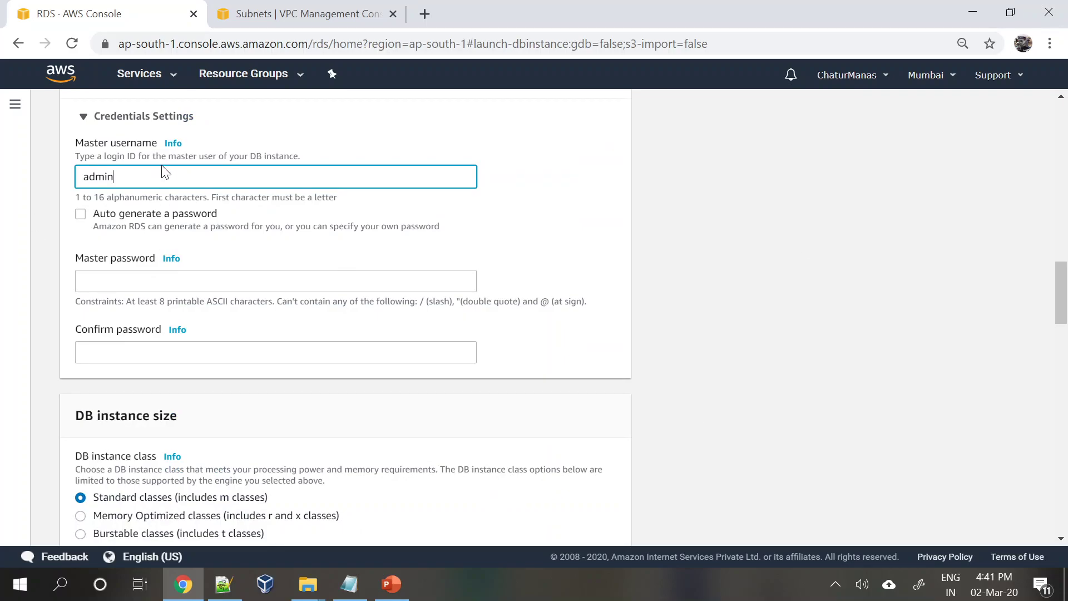
left_click(167, 281)
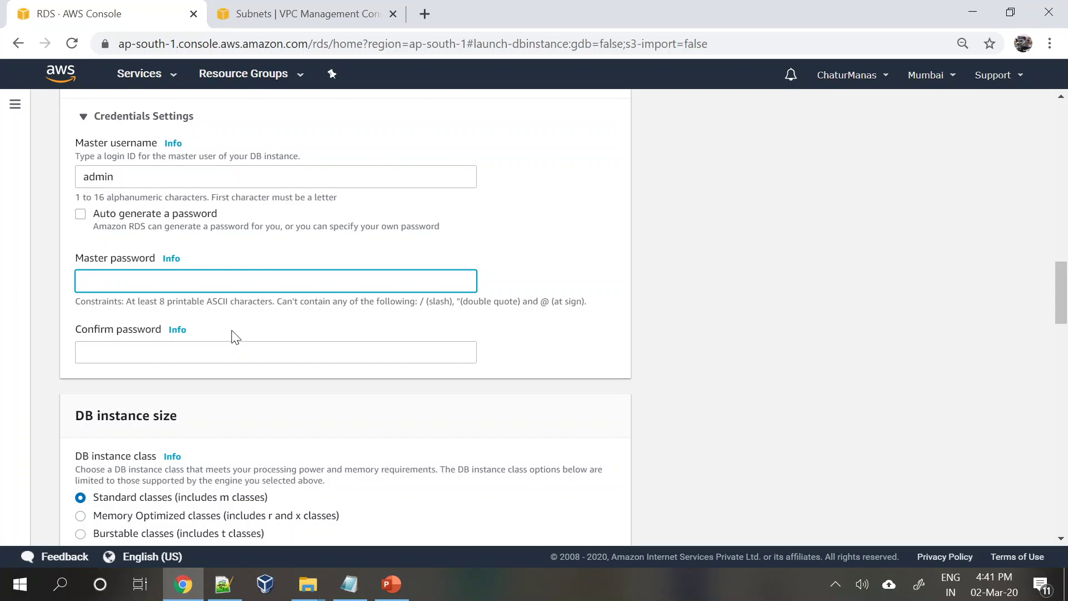
type("••••••••")
key("Tab")
type("••••••••")
scroll(261, 410, "down", 1)
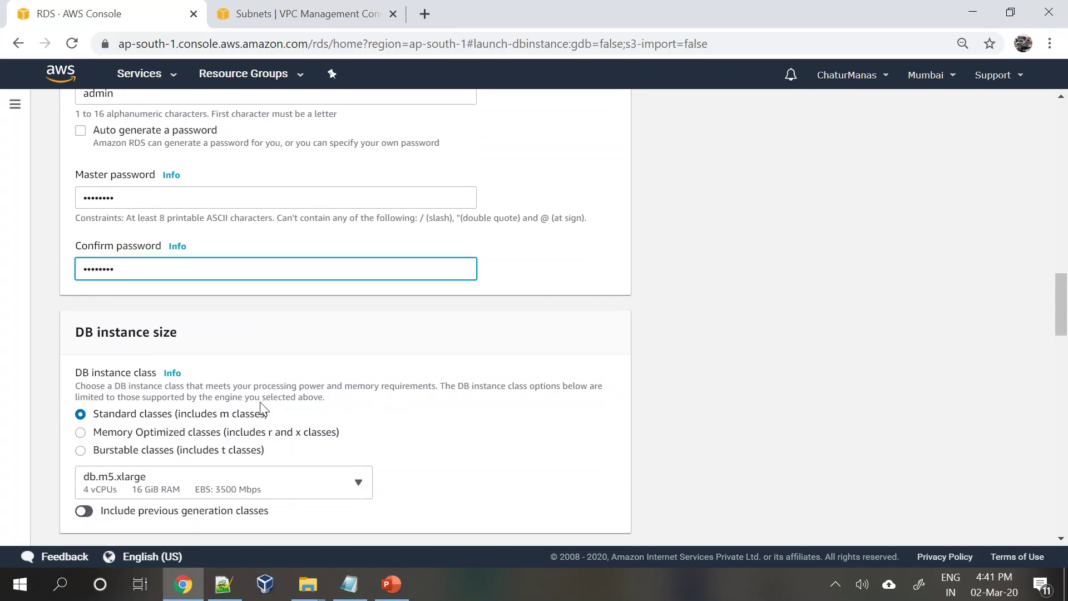
- Scroll through the form reviewing the db.m5.xlarge class and 100 GiB Provisioned IOPS storage
scroll(259, 403, "down", 1)
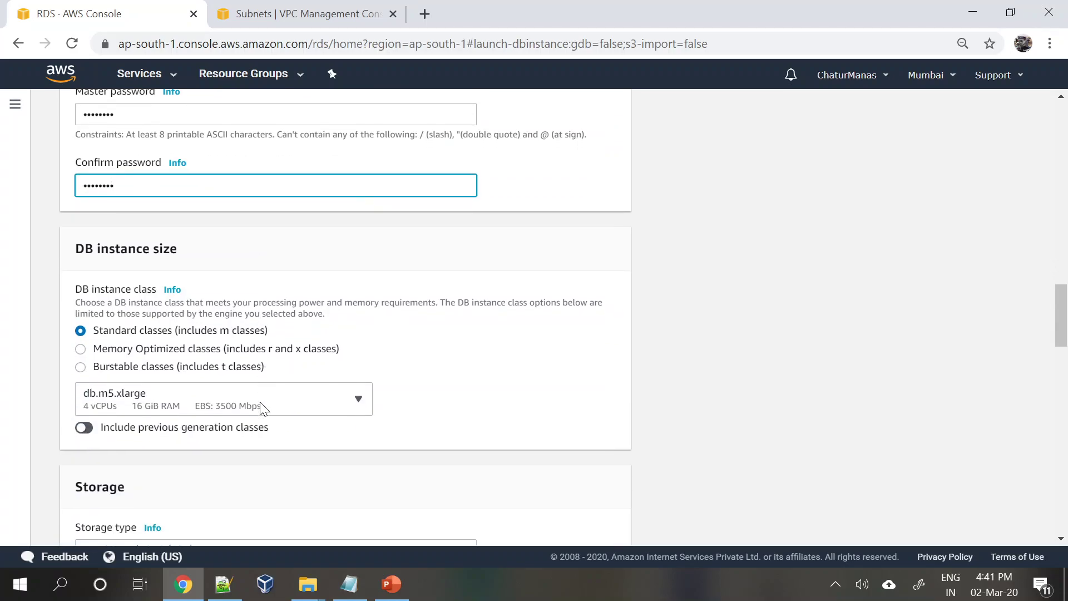
scroll(261, 405, "down", 1)
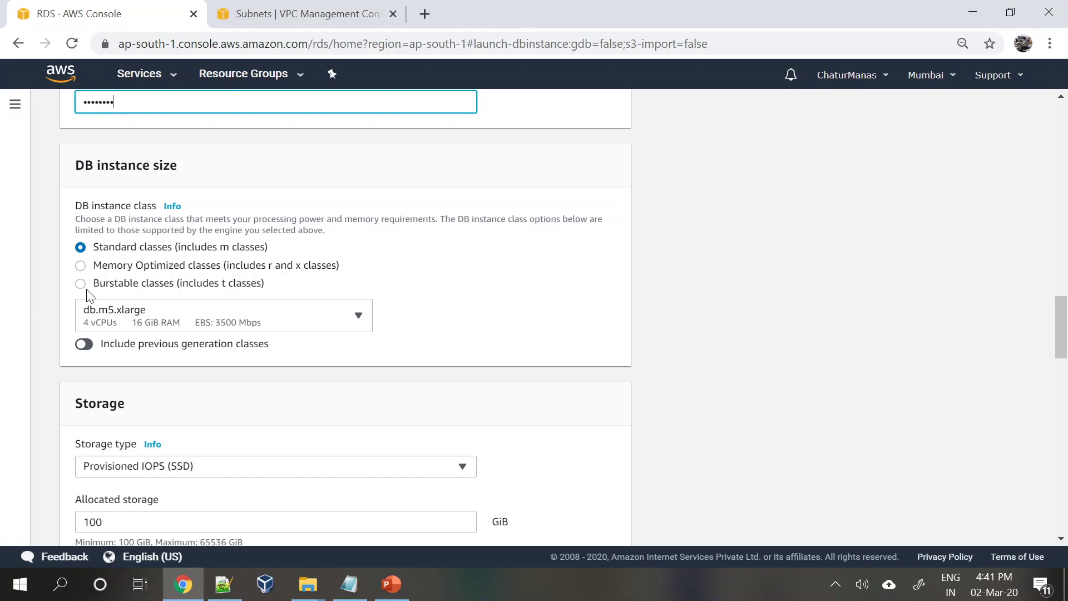
scroll(189, 439, "down", 1)
scroll(189, 439, "up", 1)
scroll(336, 402, "up", 6)
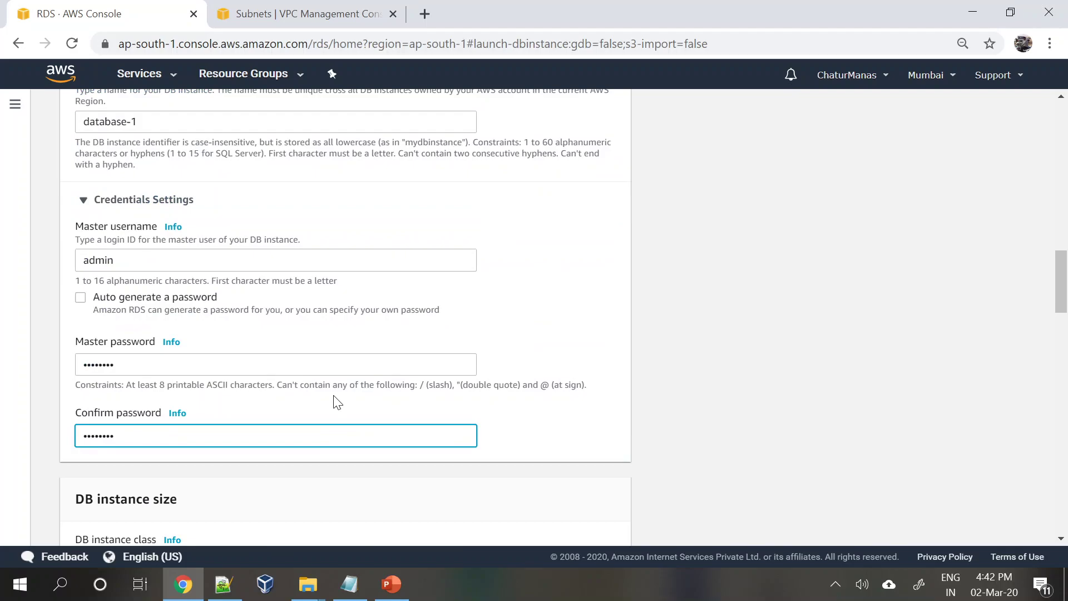
scroll(337, 401, "up", 6)
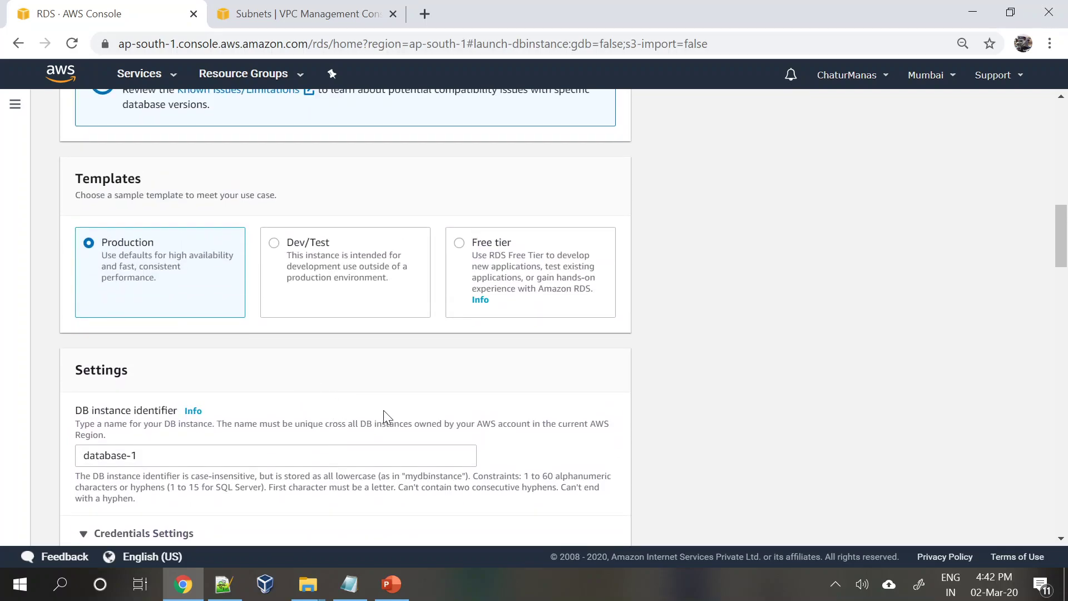
scroll(383, 412, "down", 9)
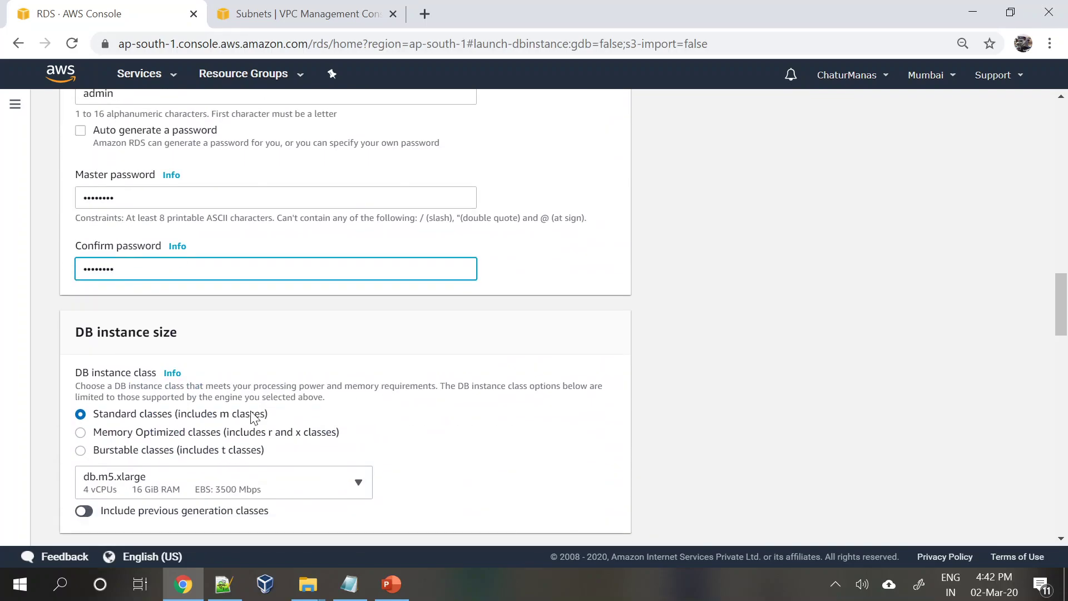
scroll(253, 416, "up", 13)
scroll(531, 502, "down", 4)
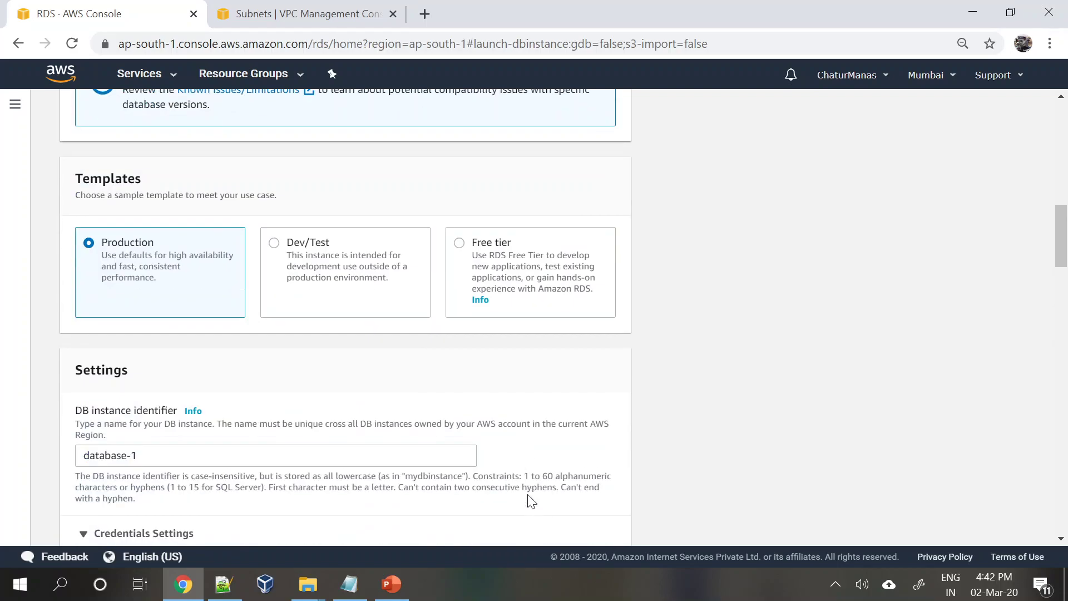
scroll(531, 502, "down", 12)
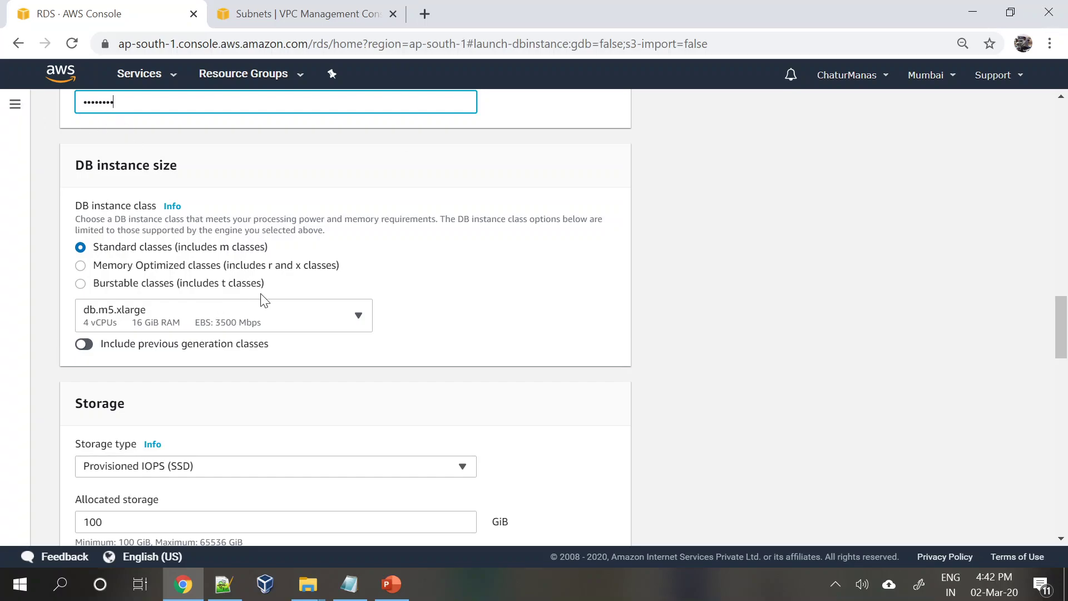
- Change the DB instance class to burstable db.t2.micro and review the storage settings
left_click(80, 283)
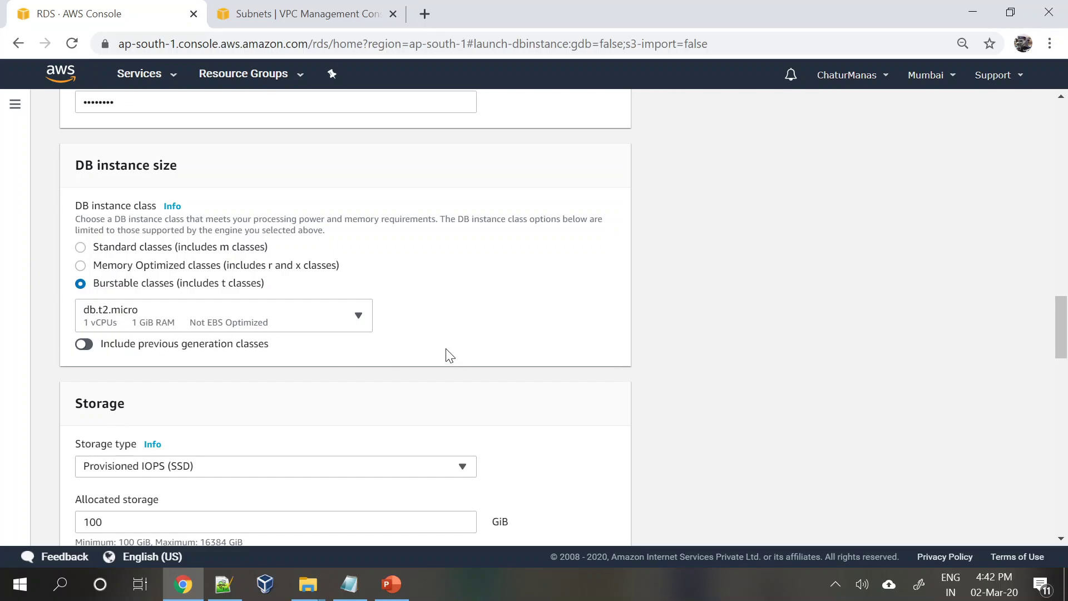
scroll(450, 356, "down", 1)
scroll(447, 349, "down", 1)
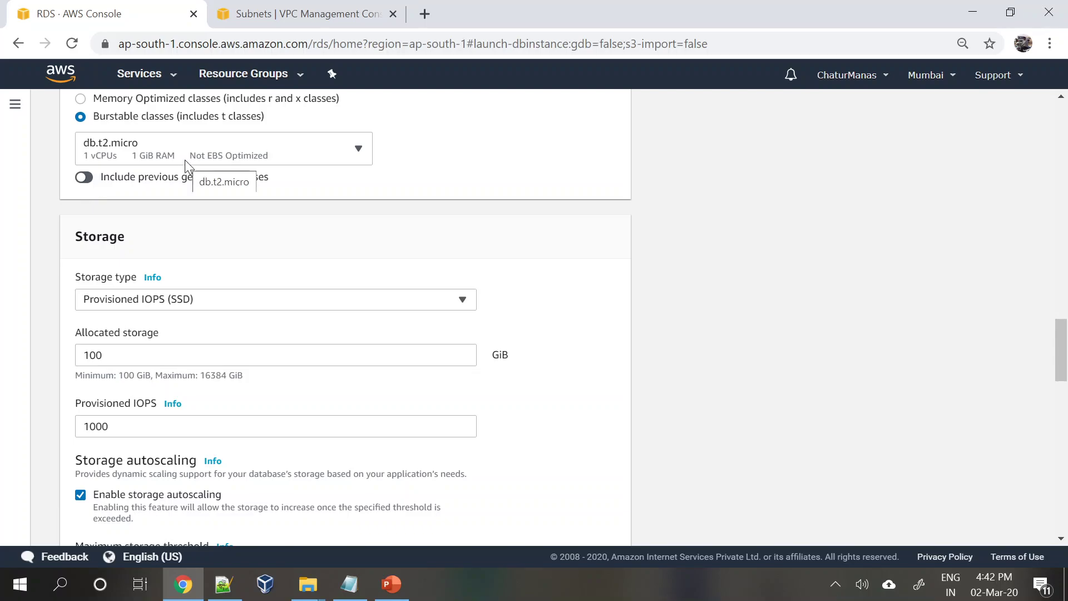
scroll(281, 330, "down", 1)
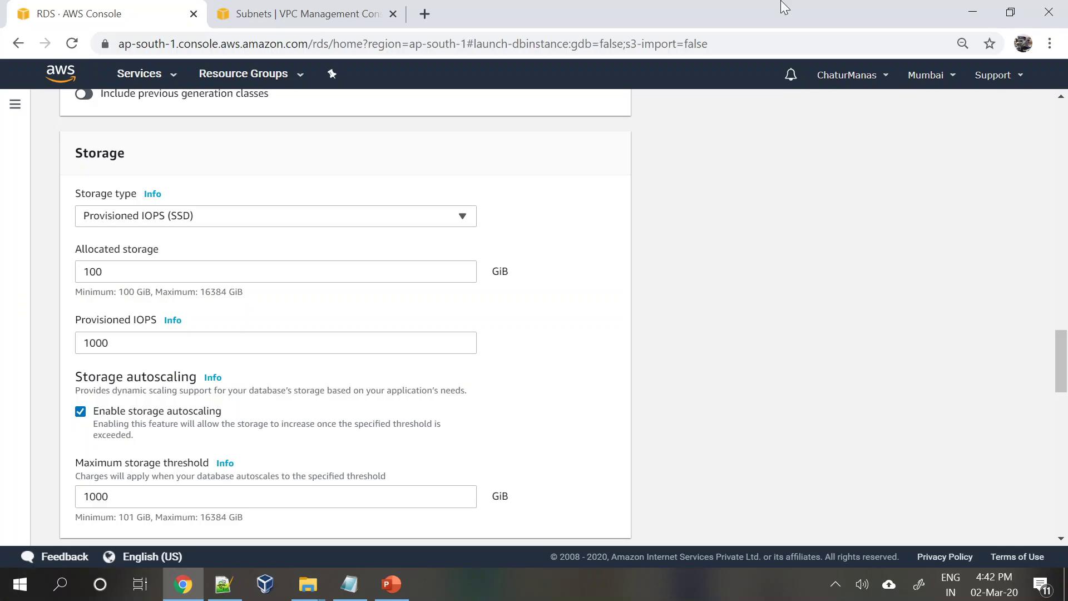
- Look through the storage types and switch storage to General Purpose (SSD)
left_click(239, 217)
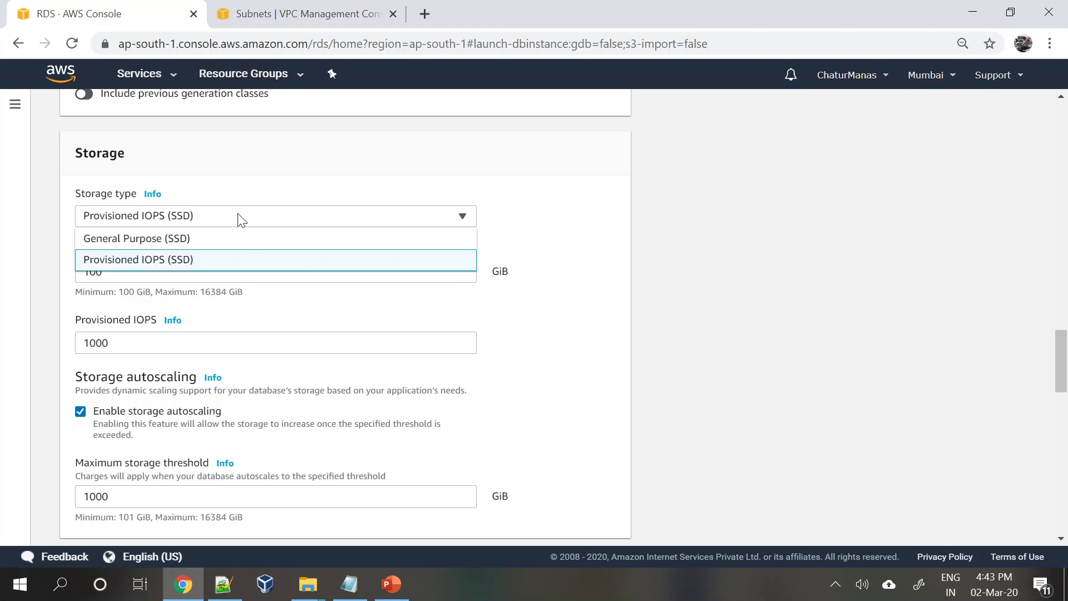
left_click(543, 382)
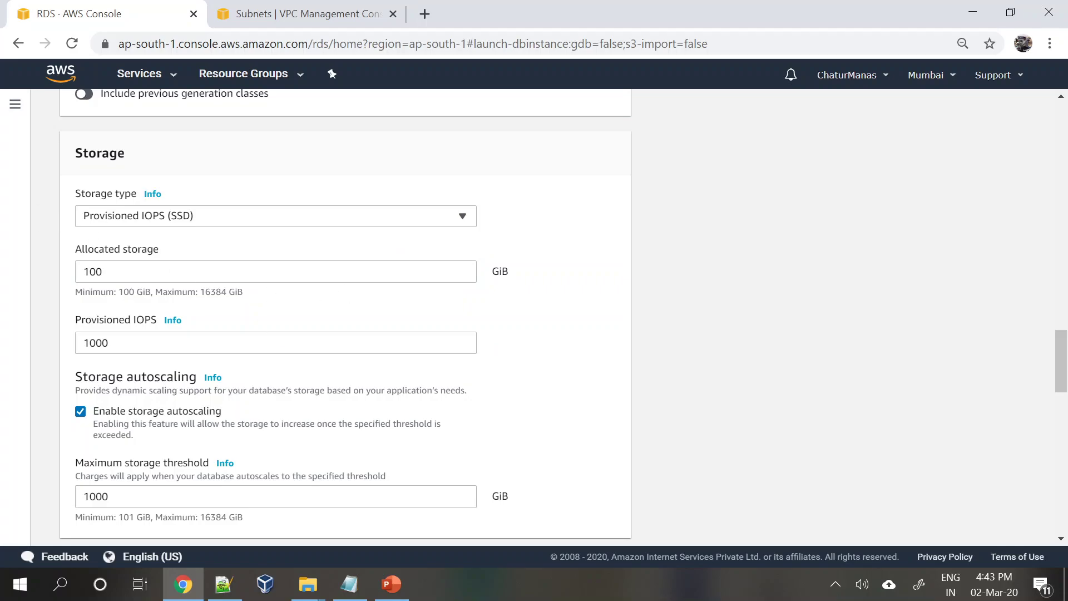
scroll(198, 275, "up", 15)
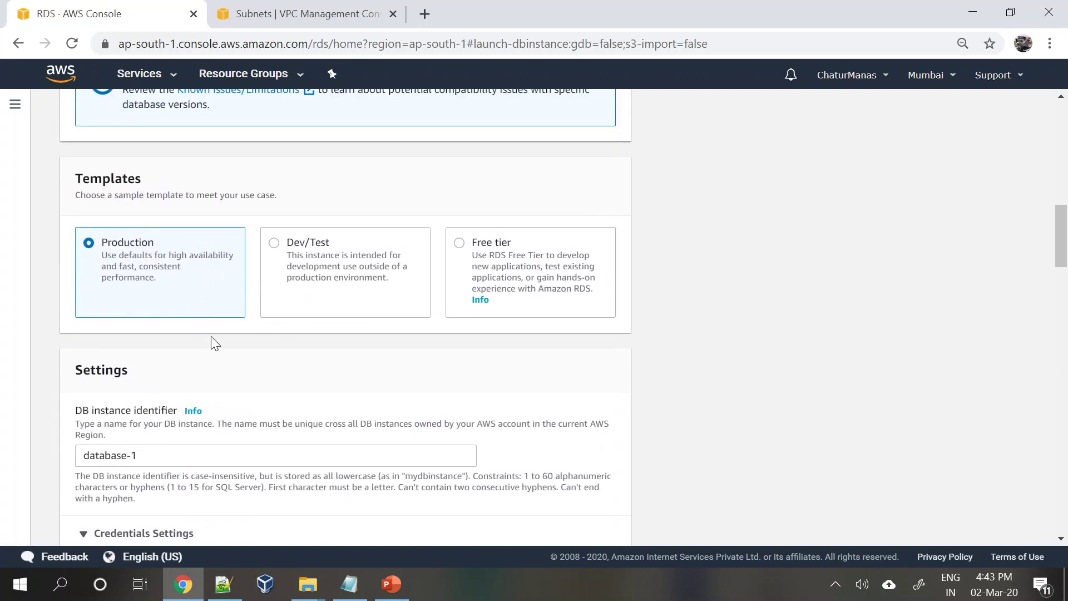
scroll(211, 336, "down", 14)
scroll(211, 344, "down", 3)
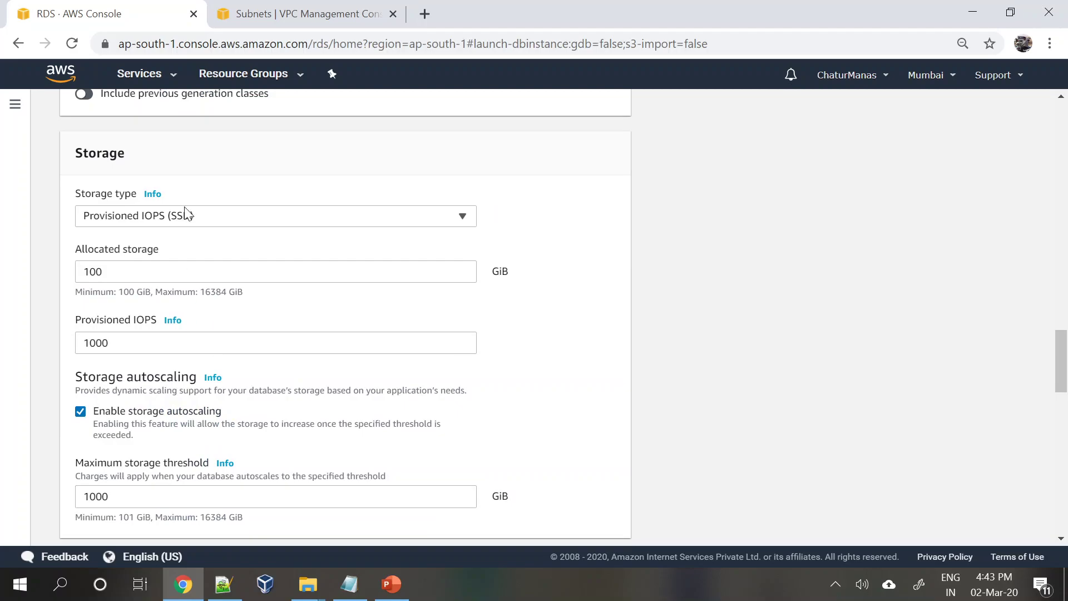
left_click(187, 215)
left_click(177, 239)
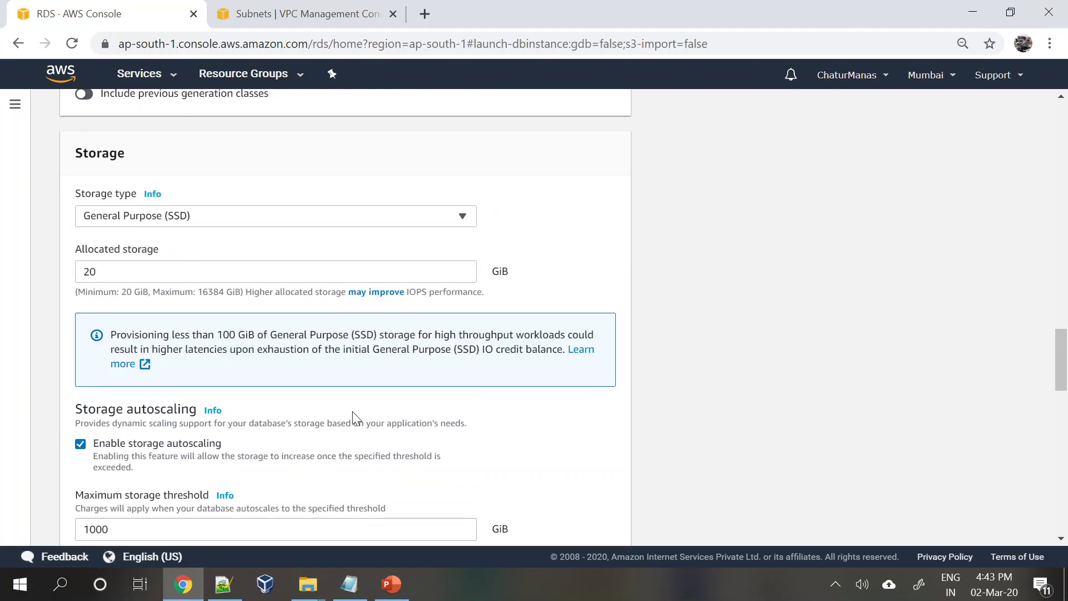
- Return storage to Provisioned IOPS (SSD) with 100 GiB allocated and 1000 IOPS
left_click(208, 220)
left_click(178, 258)
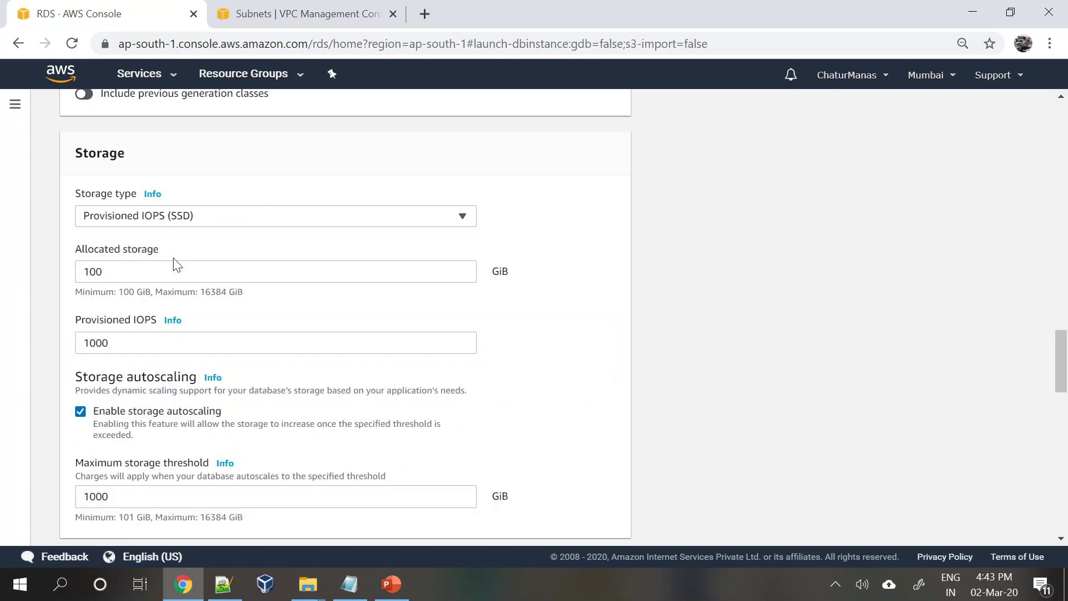
left_click(166, 272)
left_click(161, 343)
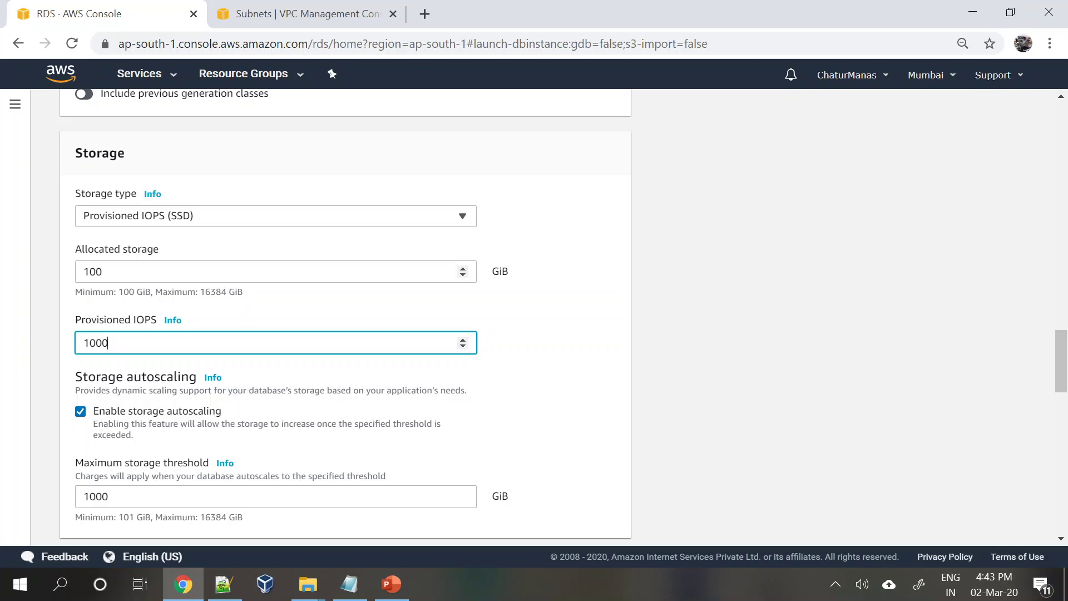
left_click(590, 379)
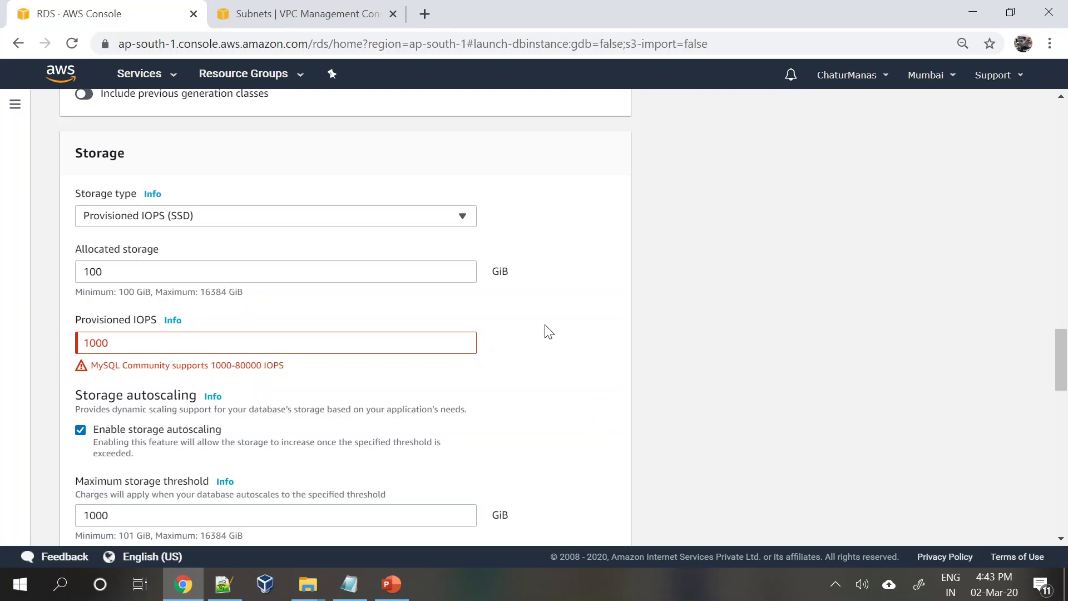
- Switch storage to General Purpose (SSD) and keep 20 GiB allocated
left_click(150, 216)
left_click(147, 241)
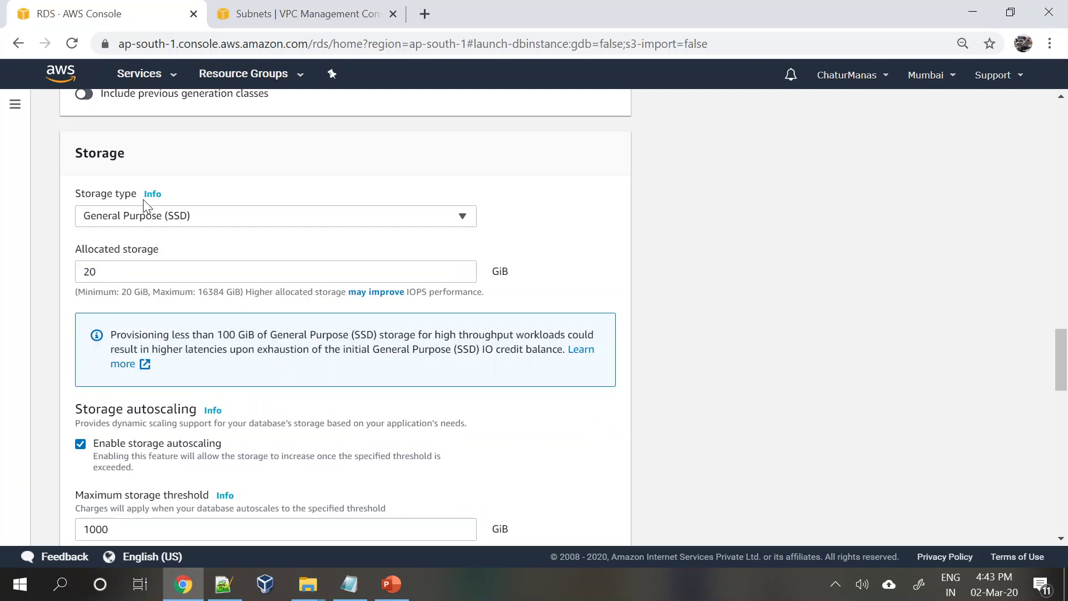
left_click(162, 272)
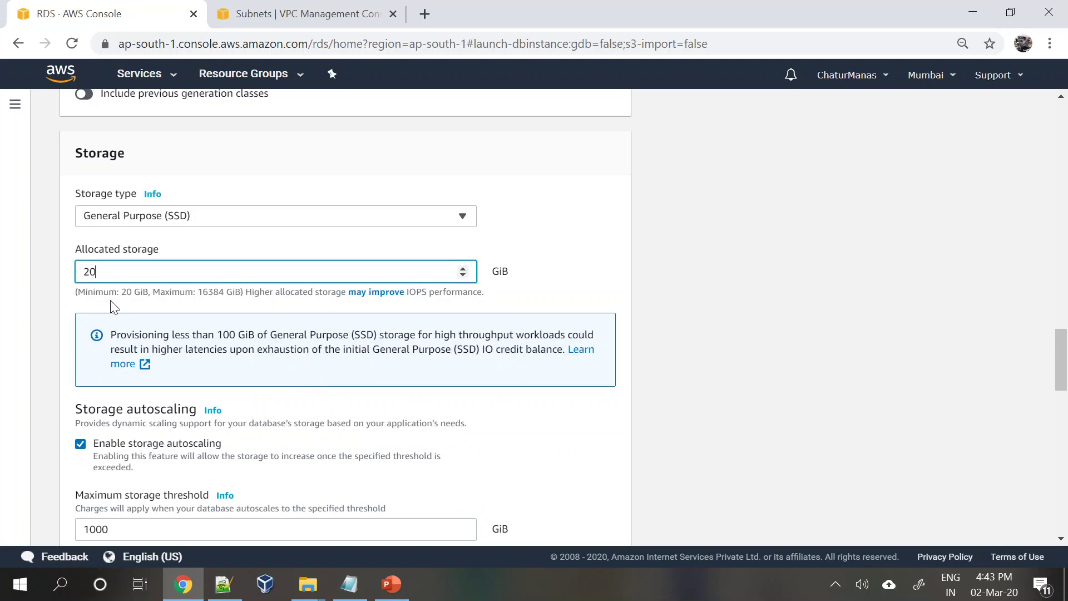
scroll(185, 319, "down", 2)
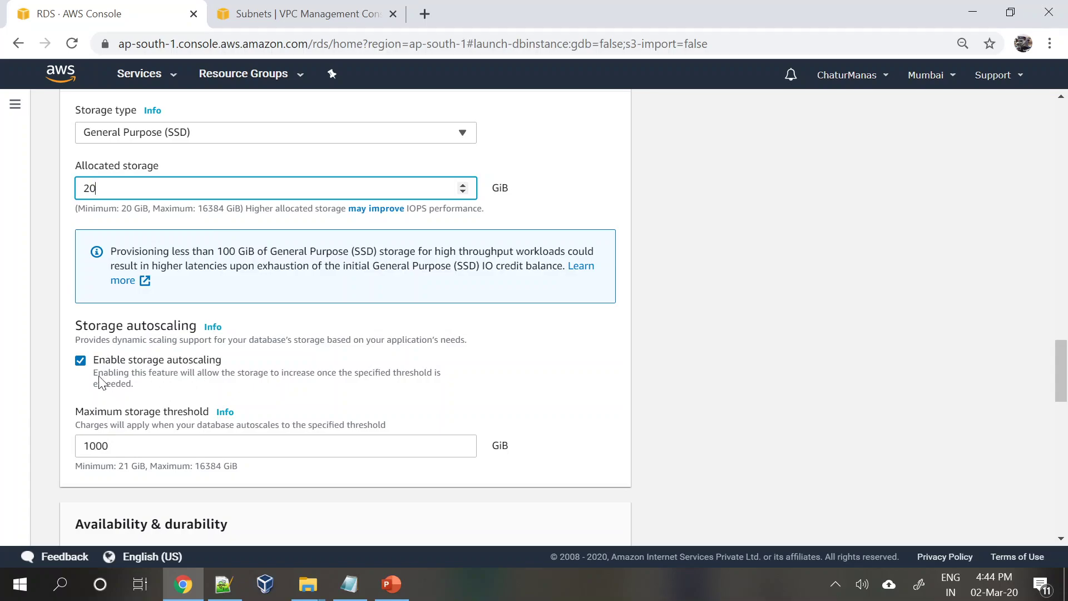
- Toggle storage autoscaling off and back on, keeping the 1000 GiB maximum threshold
left_click(81, 360)
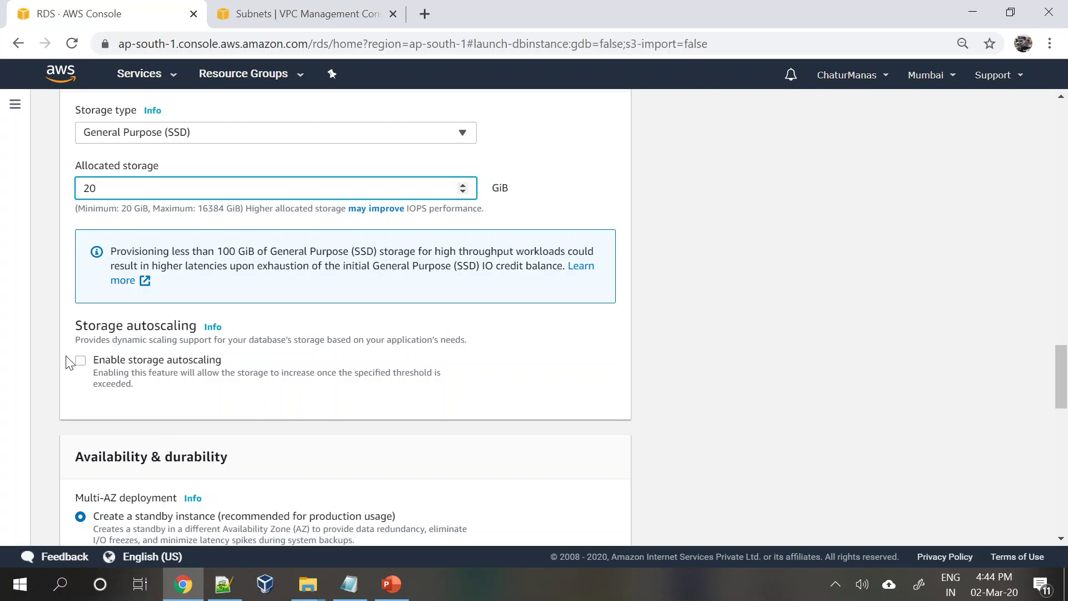
left_click(80, 360)
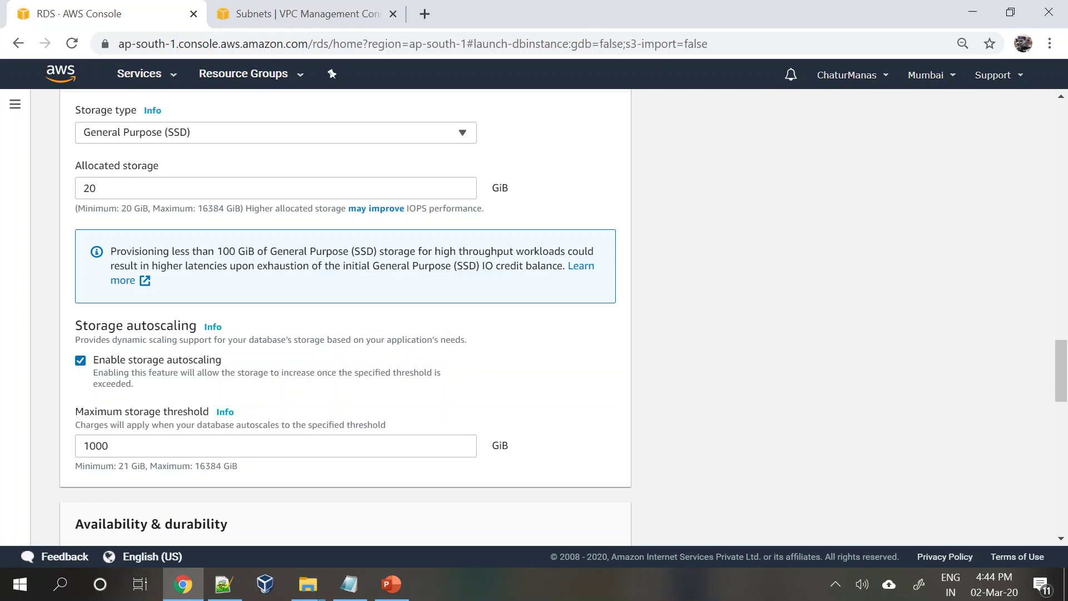
scroll(241, 248, "down", 2)
left_click(112, 361)
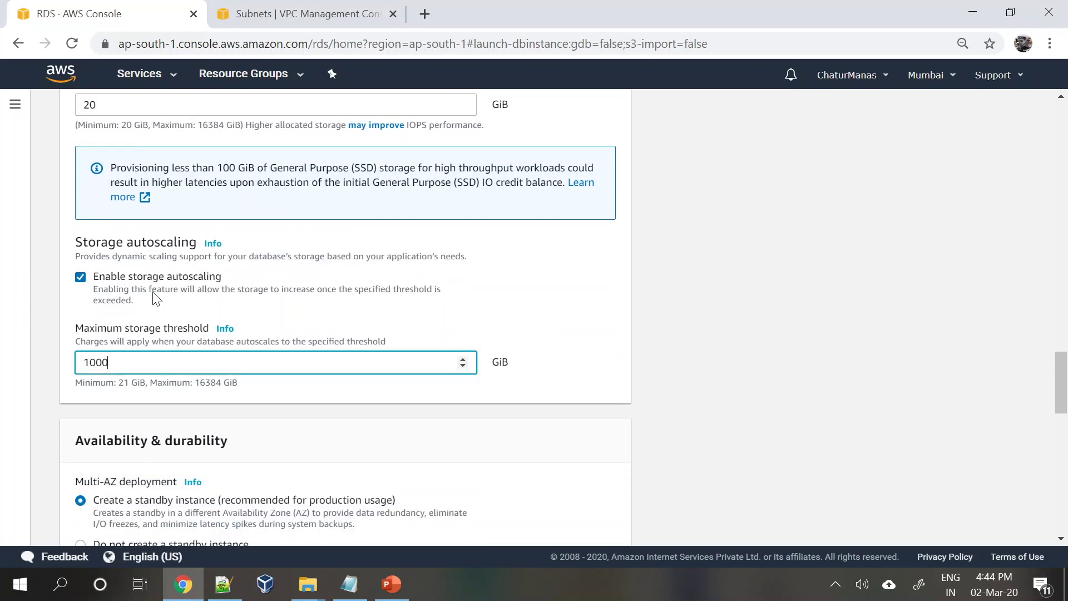
left_click_drag(112, 360, 3, 359)
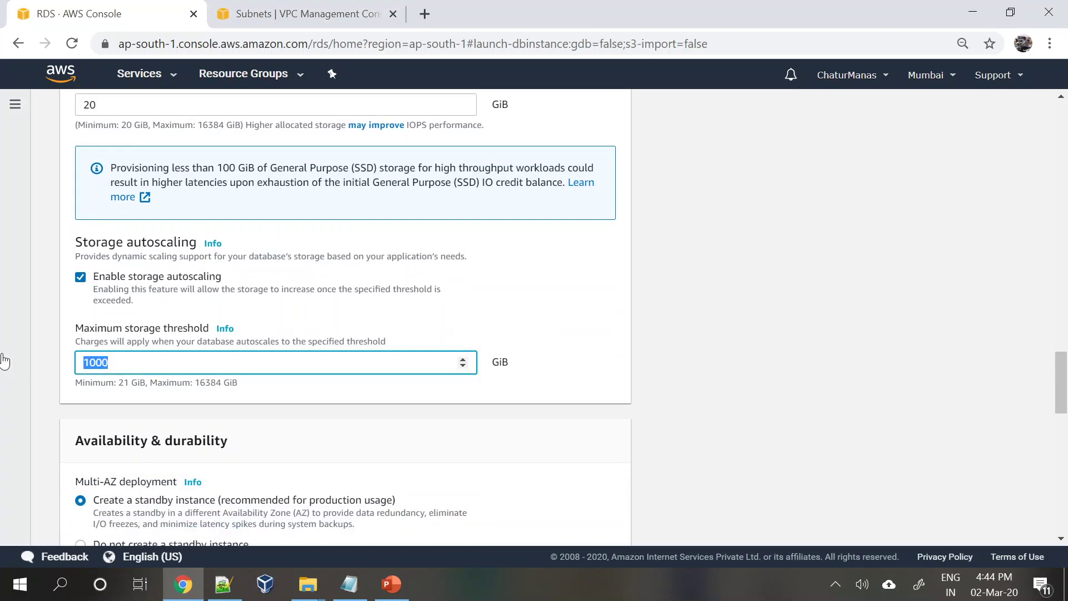
left_click(562, 286)
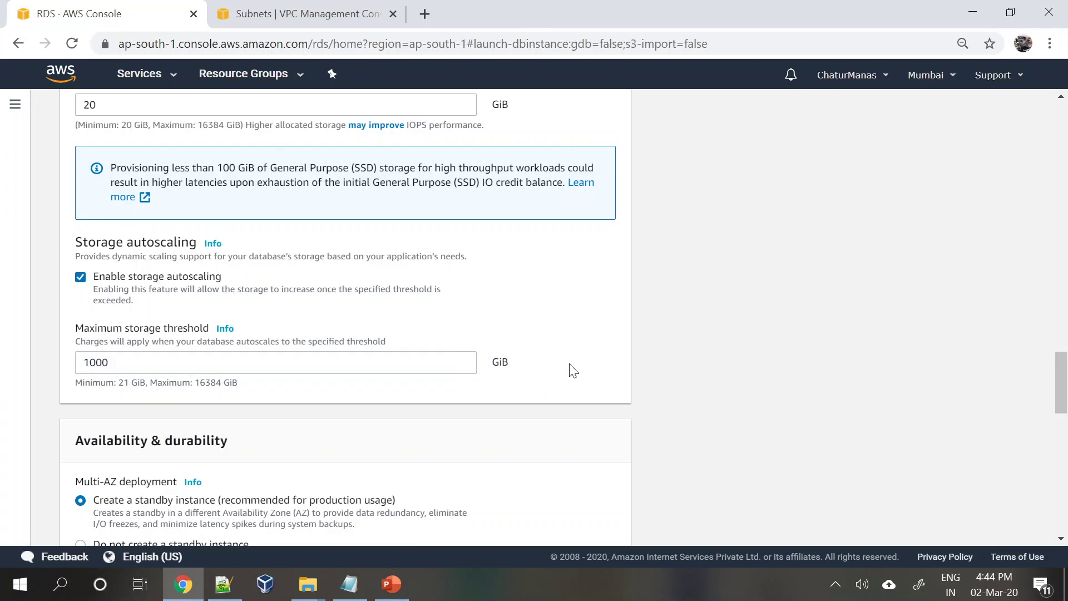
scroll(333, 362, "down", 1)
scroll(334, 361, "down", 1)
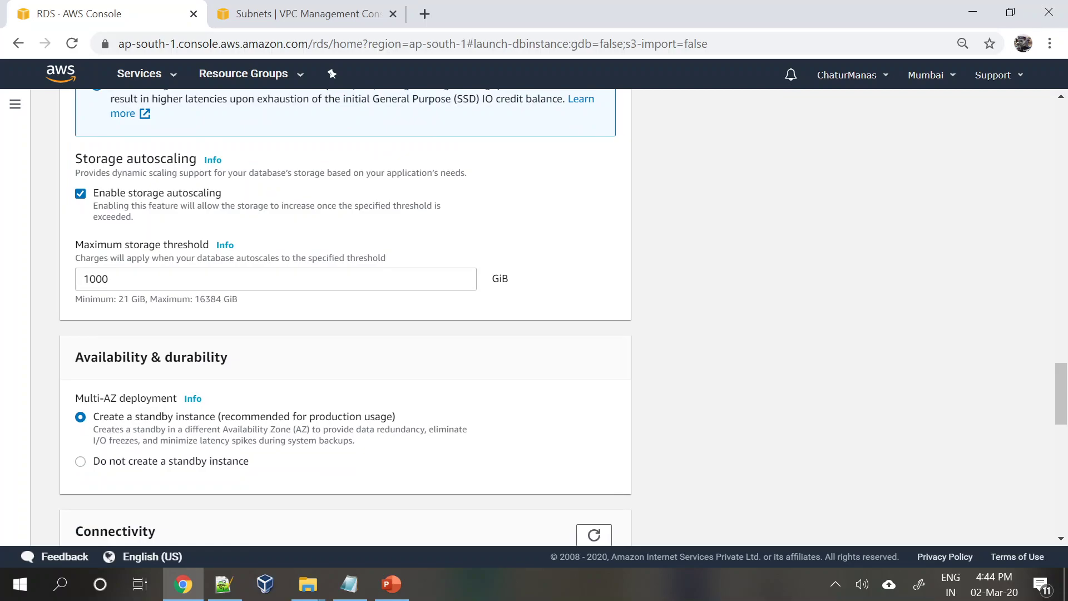
scroll(223, 367, "down", 1)
scroll(223, 367, "down", 1)
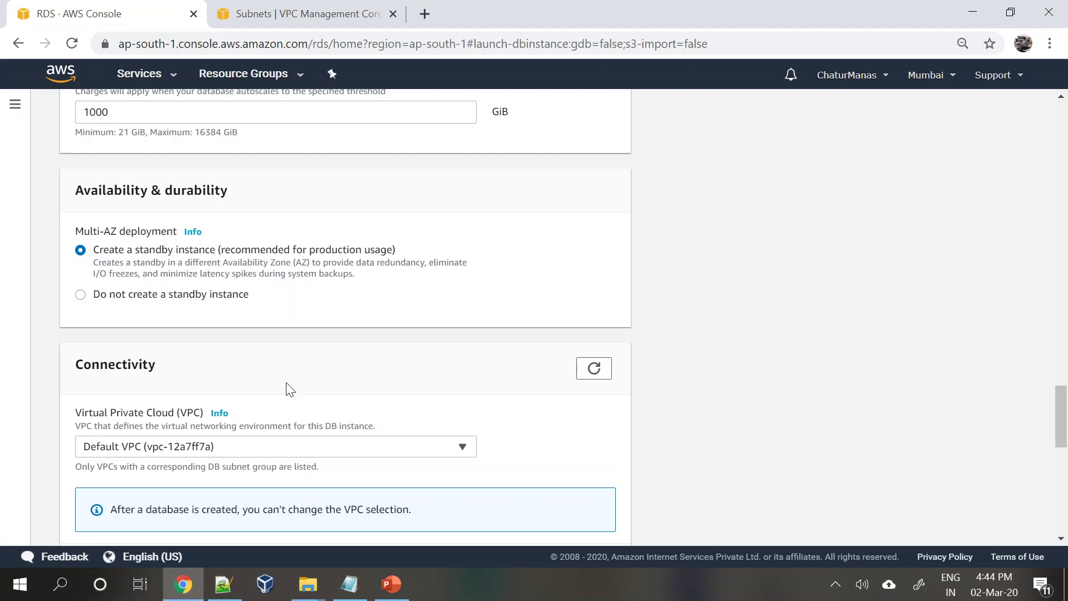
- Choose 'Do not create a standby instance' for Multi-AZ deployment
scroll(289, 390, "up", 20)
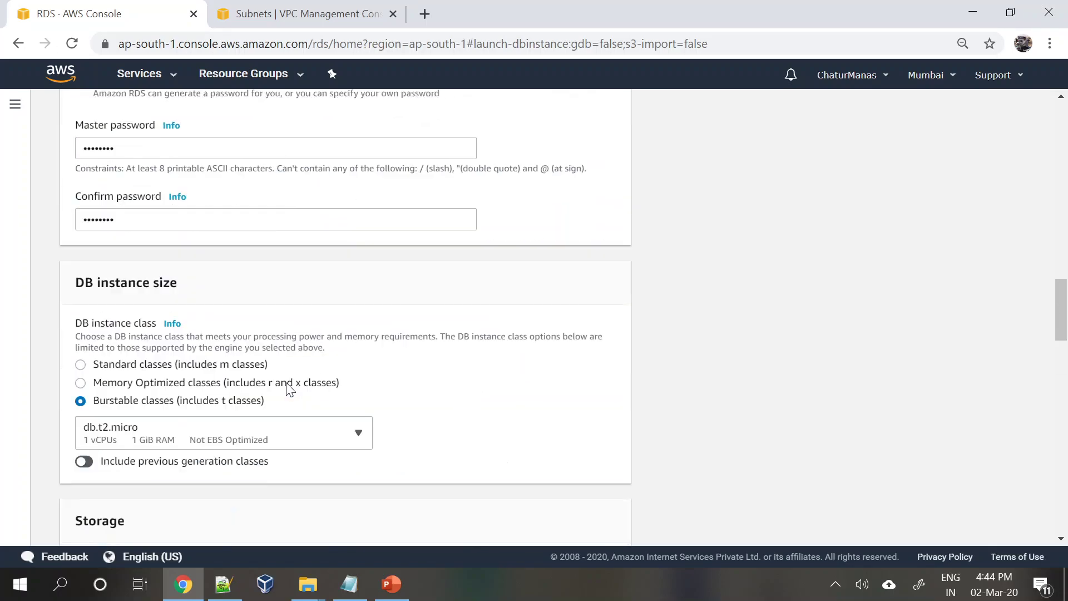
scroll(189, 385, "down", 20)
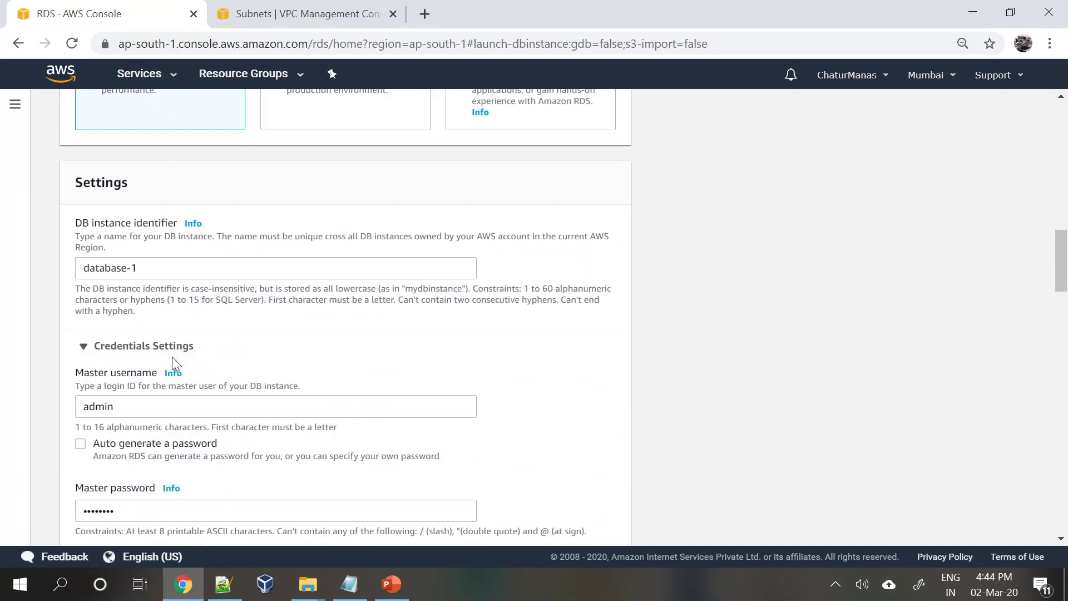
scroll(175, 365, "down", 5)
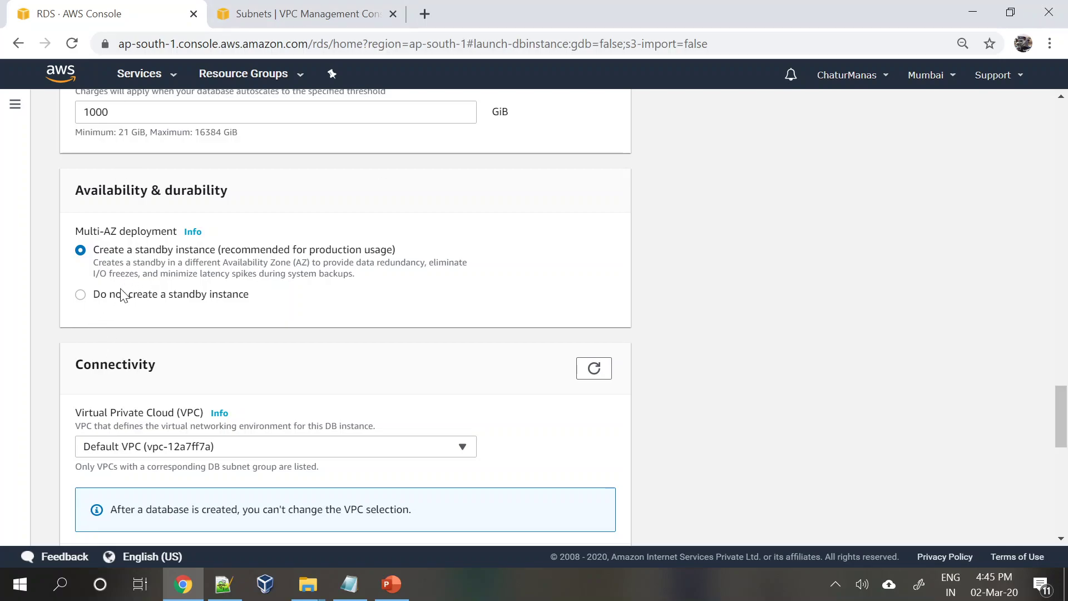
left_click(81, 297)
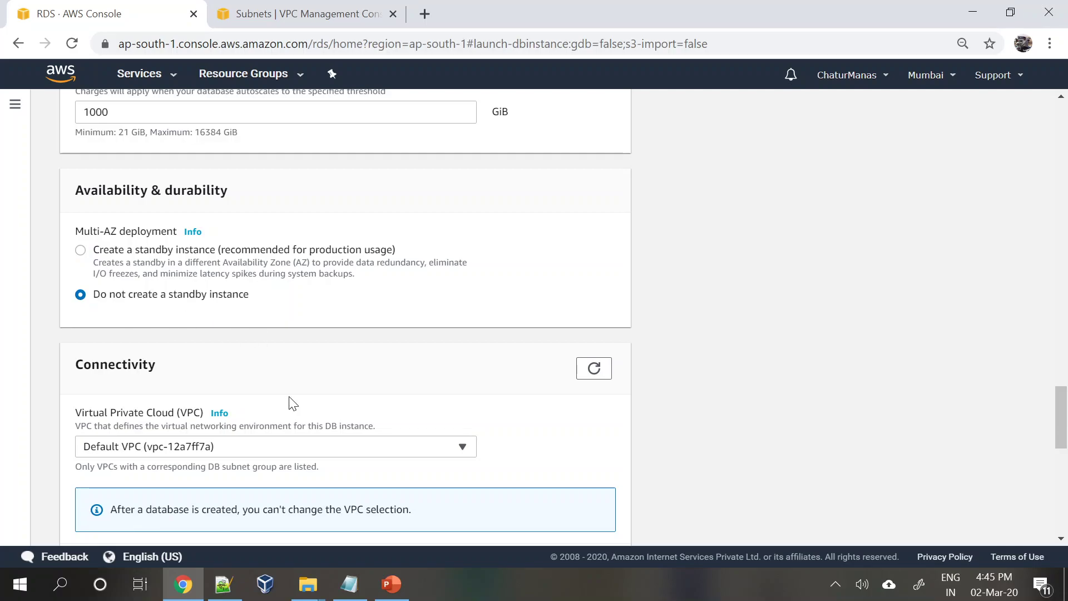
- Try MyVPC as the database VPC, then revert to Default VPC
scroll(290, 402, "down", 1)
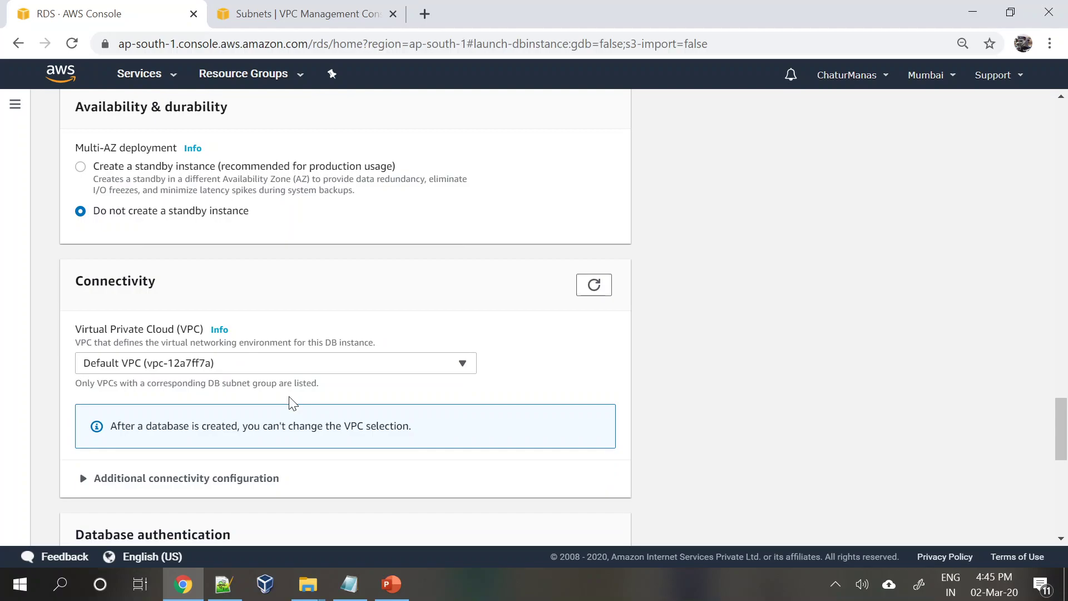
scroll(88, 398, "down", 1)
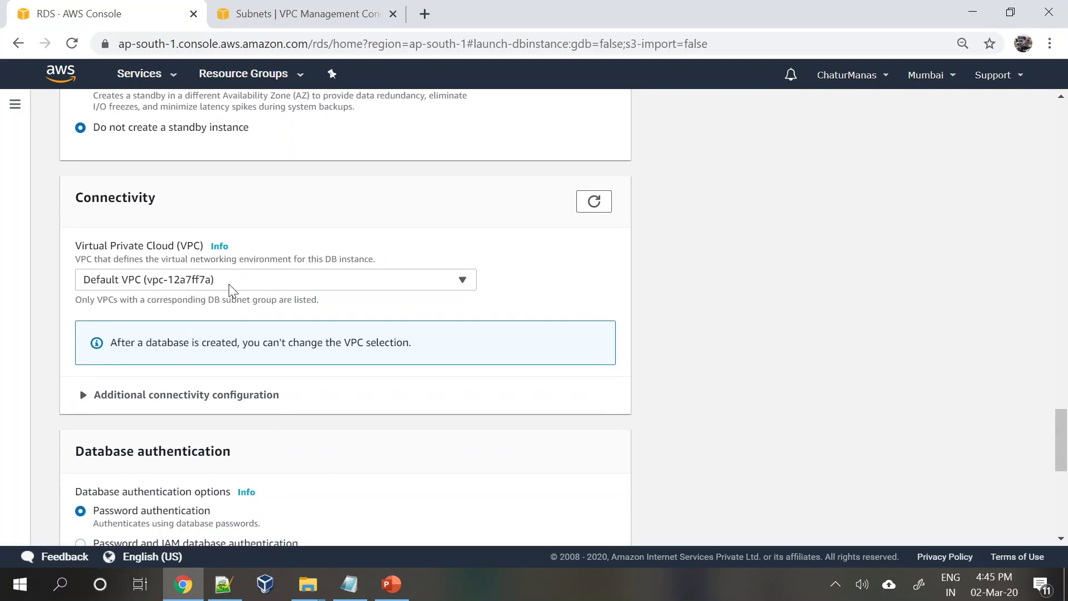
left_click(228, 286)
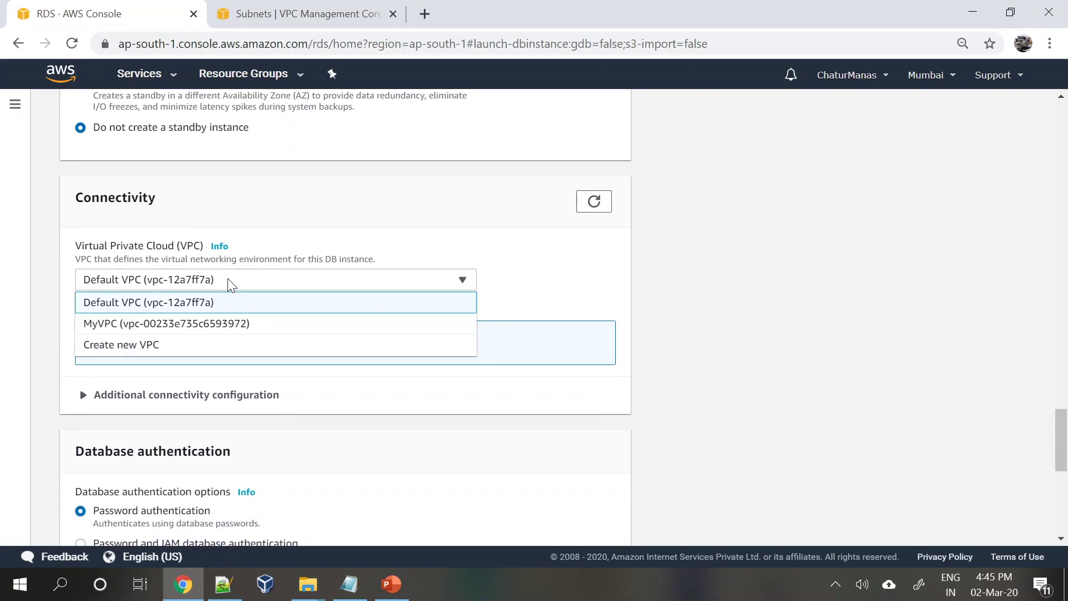
left_click(304, 240)
left_click(272, 289)
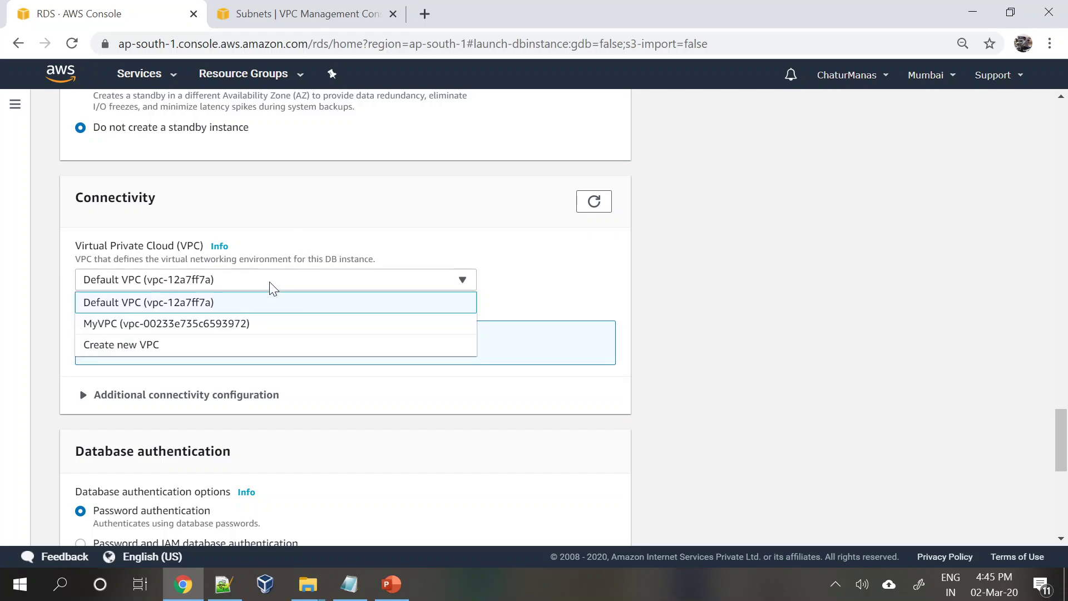
left_click(182, 328)
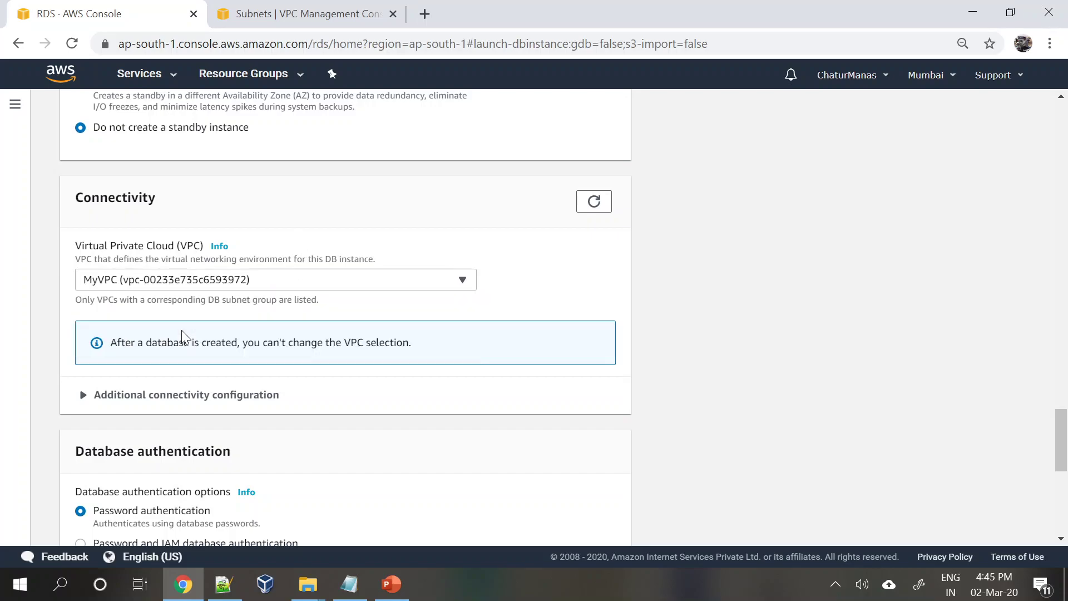
left_click(256, 282)
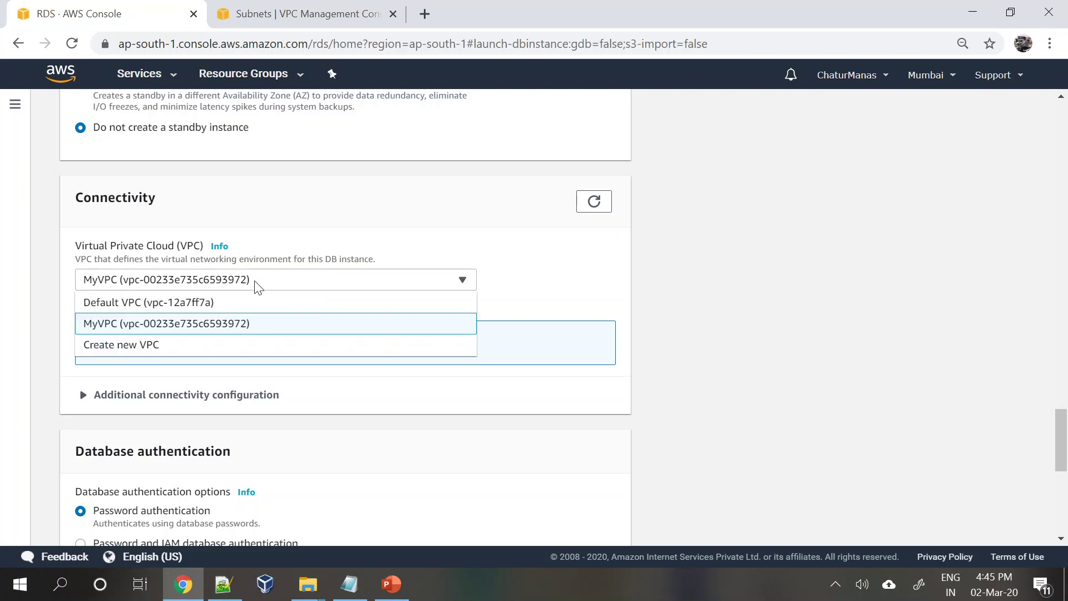
left_click(175, 303)
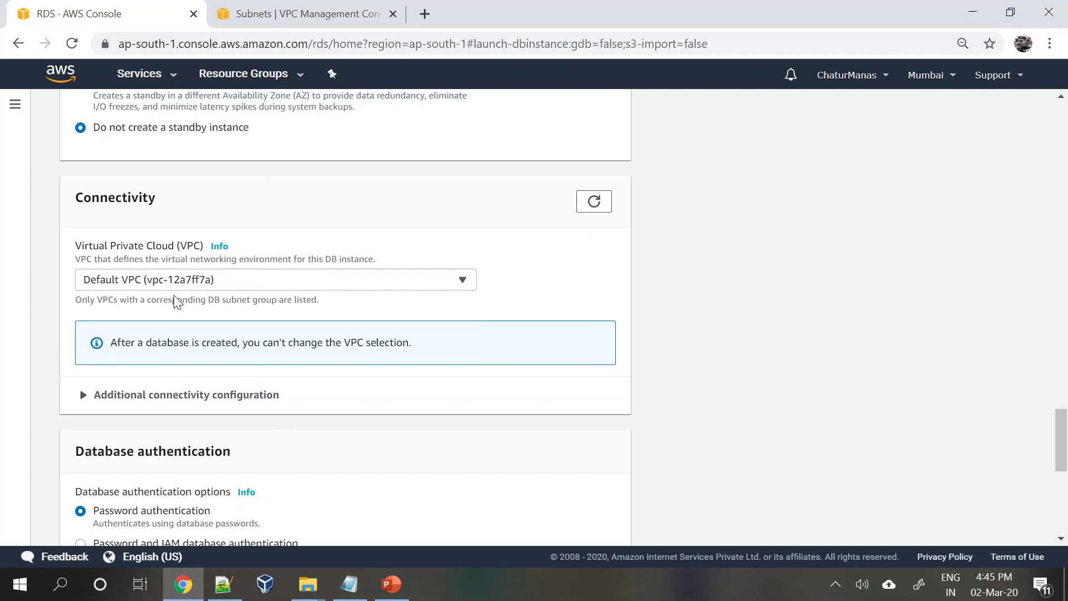
left_click(229, 276)
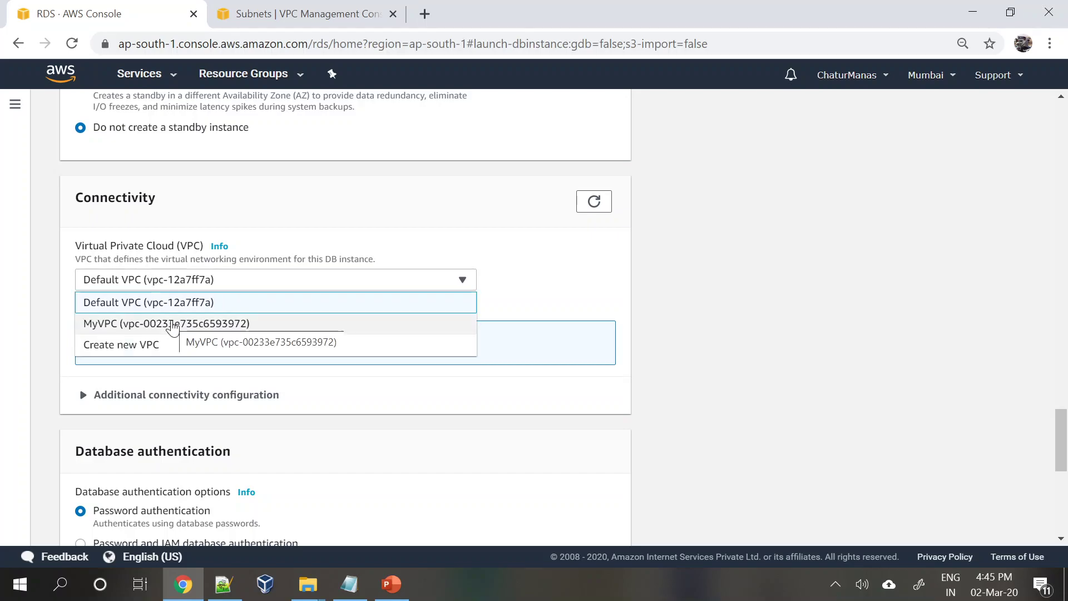
left_click(550, 281)
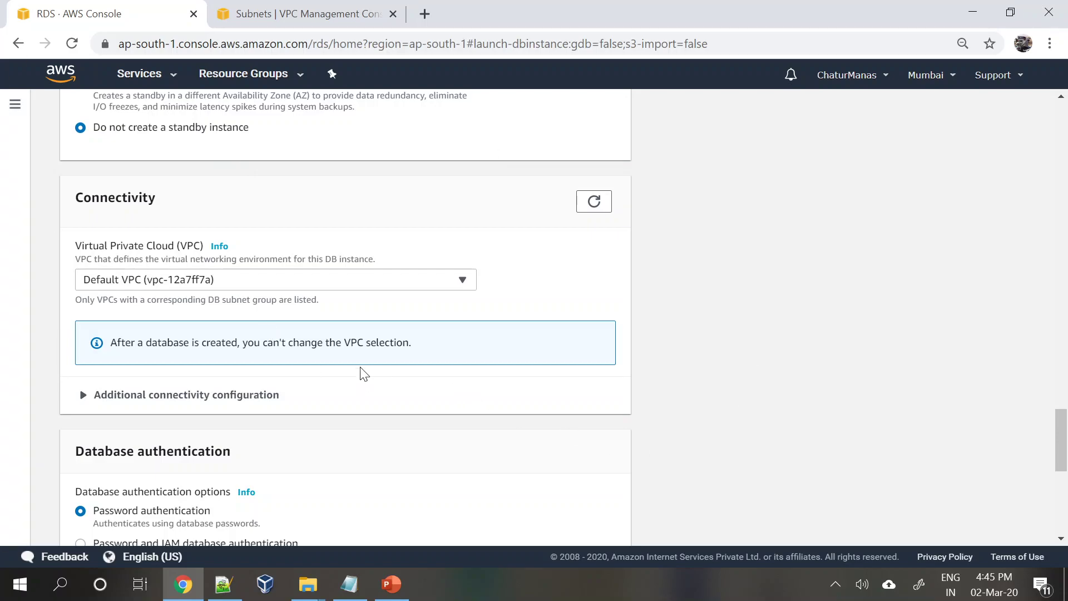
- Expand Additional connectivity configuration and keep the default subnet group
scroll(563, 322, "down", 2)
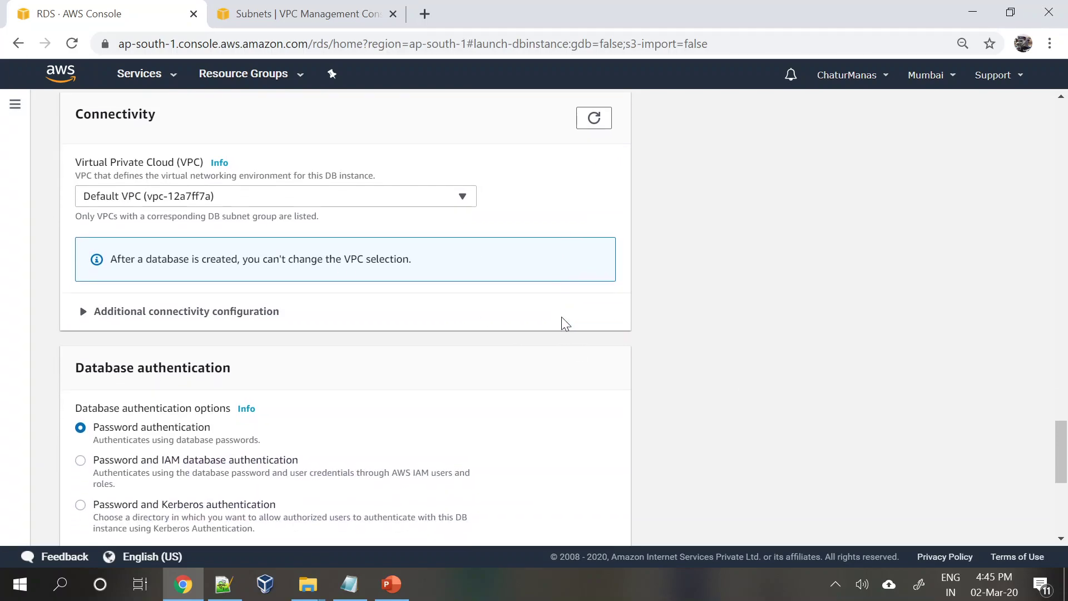
scroll(188, 336, "down", 2)
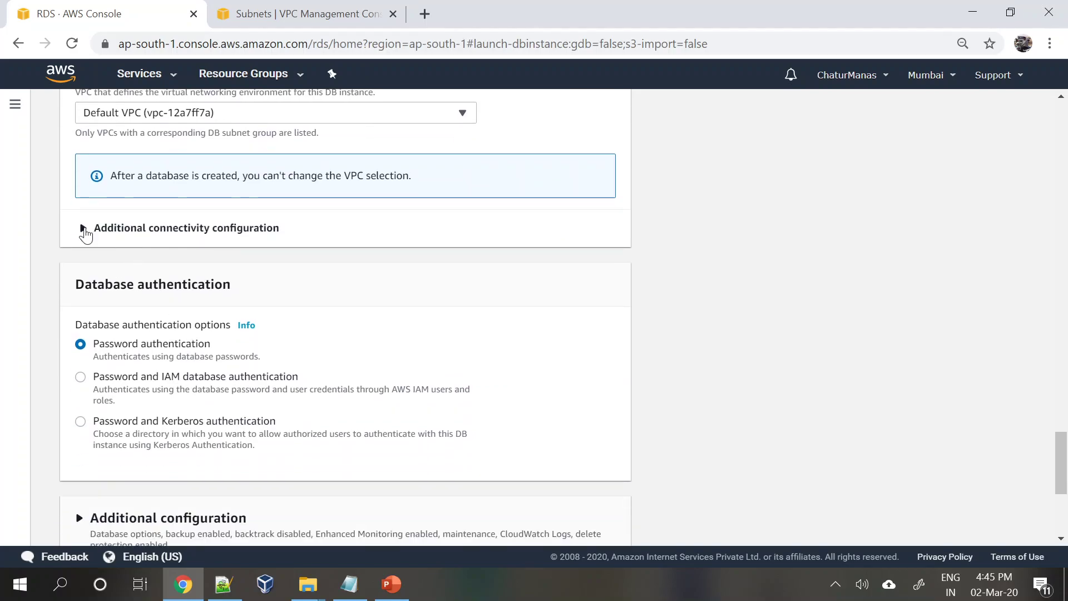
left_click(84, 229)
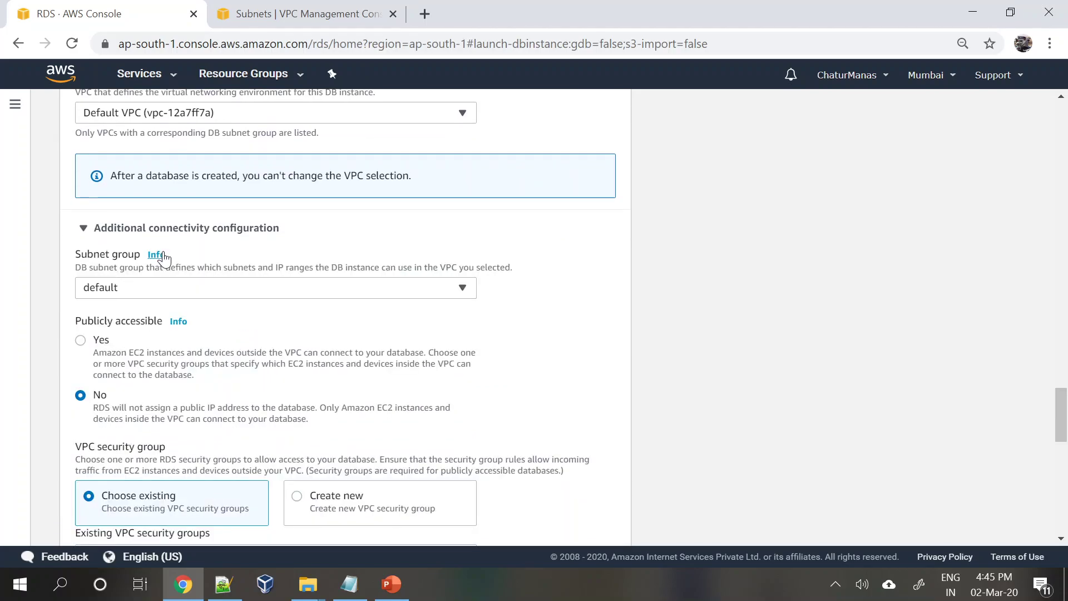
left_click(173, 295)
left_click(173, 297)
- Select MyVPC to view its newsubnetgroup subnet group, then begin reverting to Default VPC
scroll(173, 297, "up", 2)
left_click(168, 201)
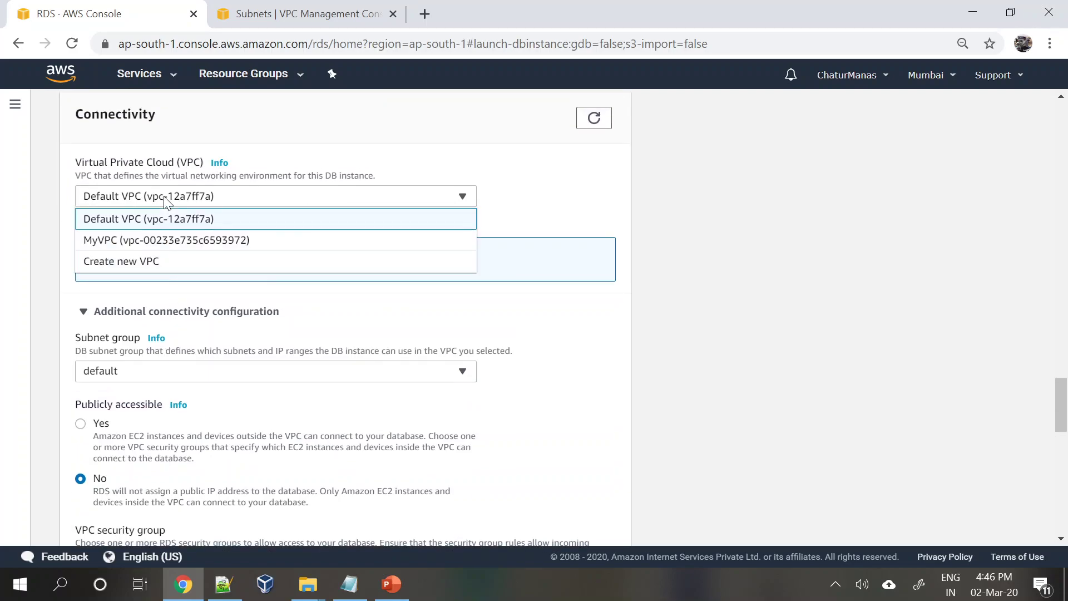
left_click(146, 241)
left_click(160, 374)
left_click(149, 402)
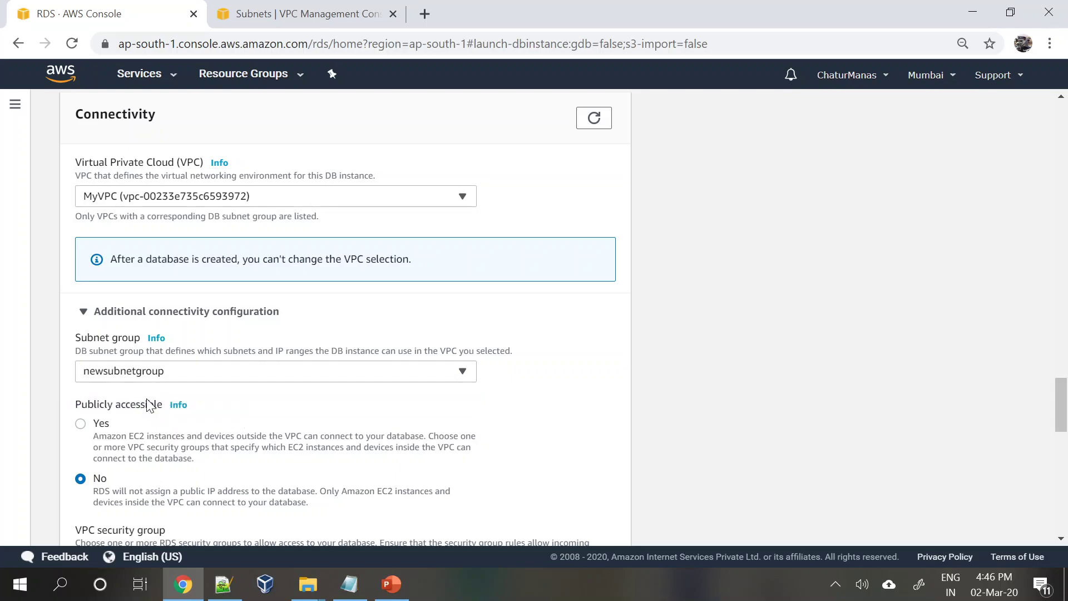
left_click(106, 200)
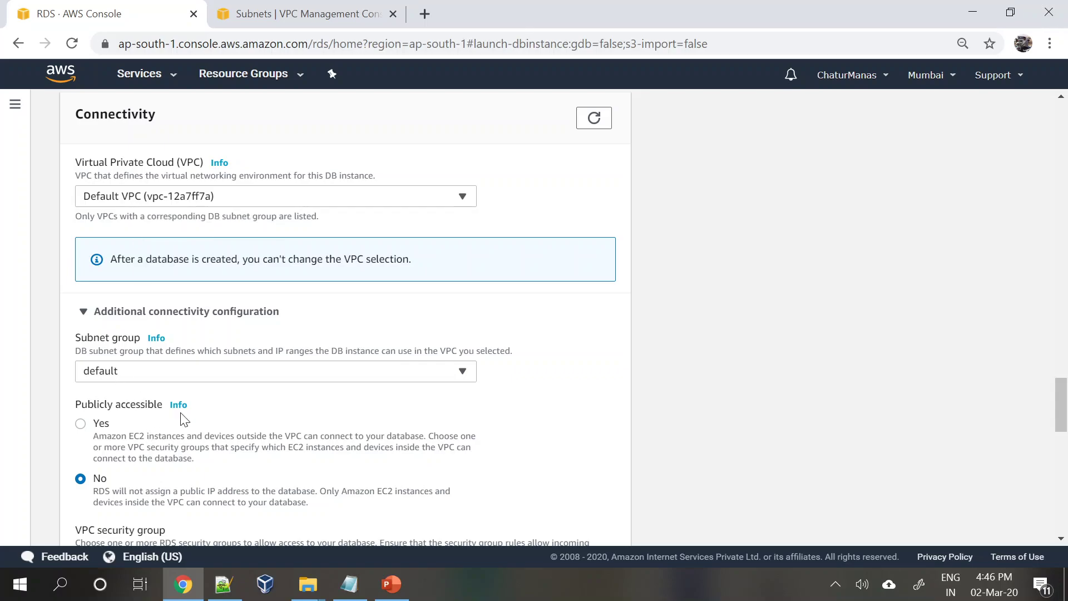
scroll(185, 420, "down", 3)
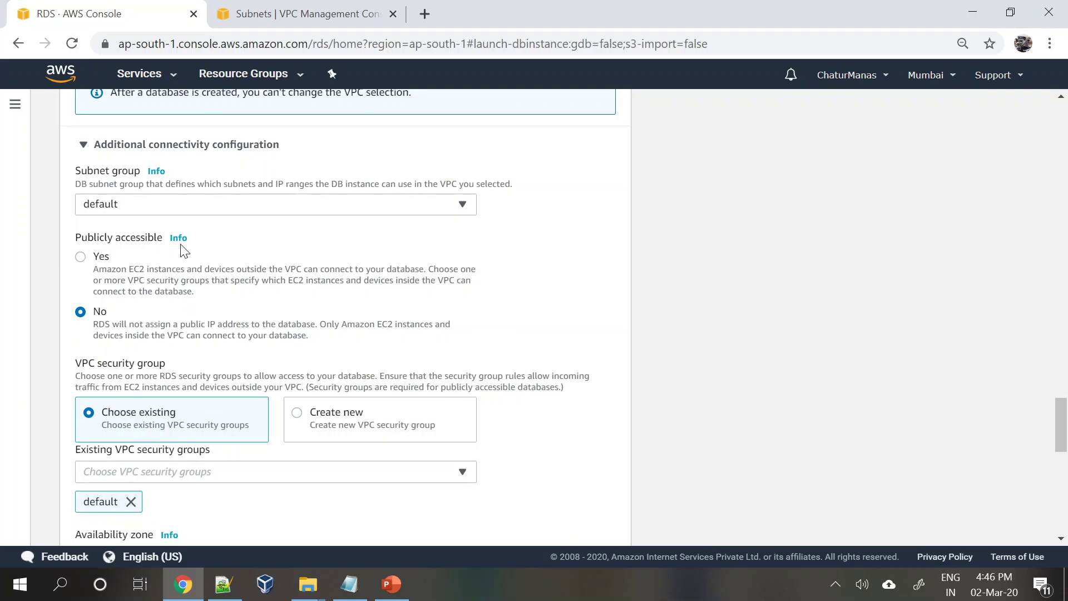
- Set Publicly accessible to Yes, after briefly switching it back to No
left_click(88, 257)
left_click(81, 312)
left_click(81, 258)
scroll(252, 463, "down", 1)
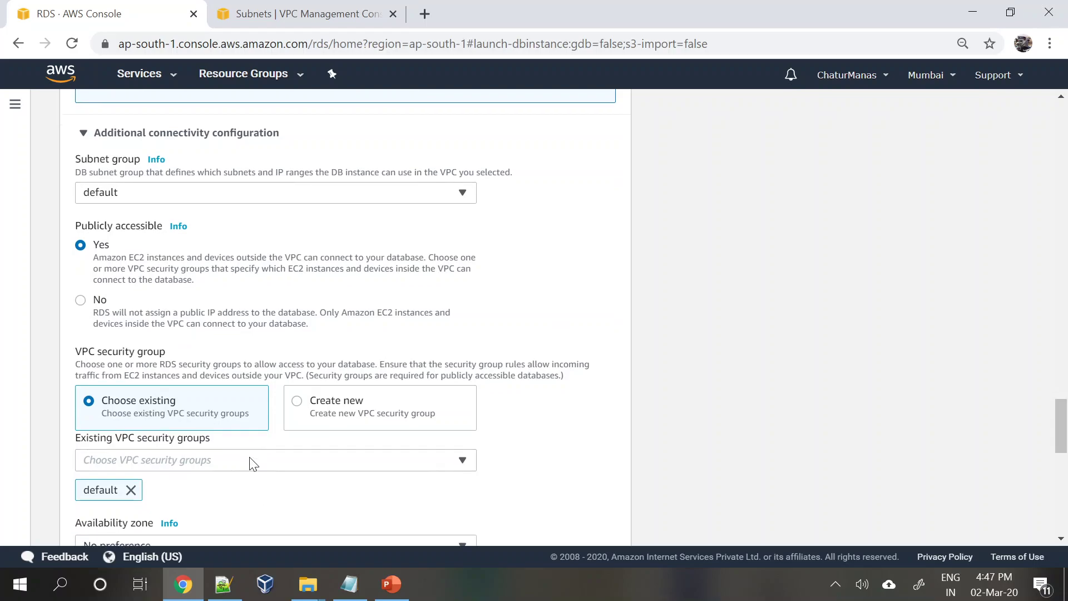
scroll(251, 463, "down", 3)
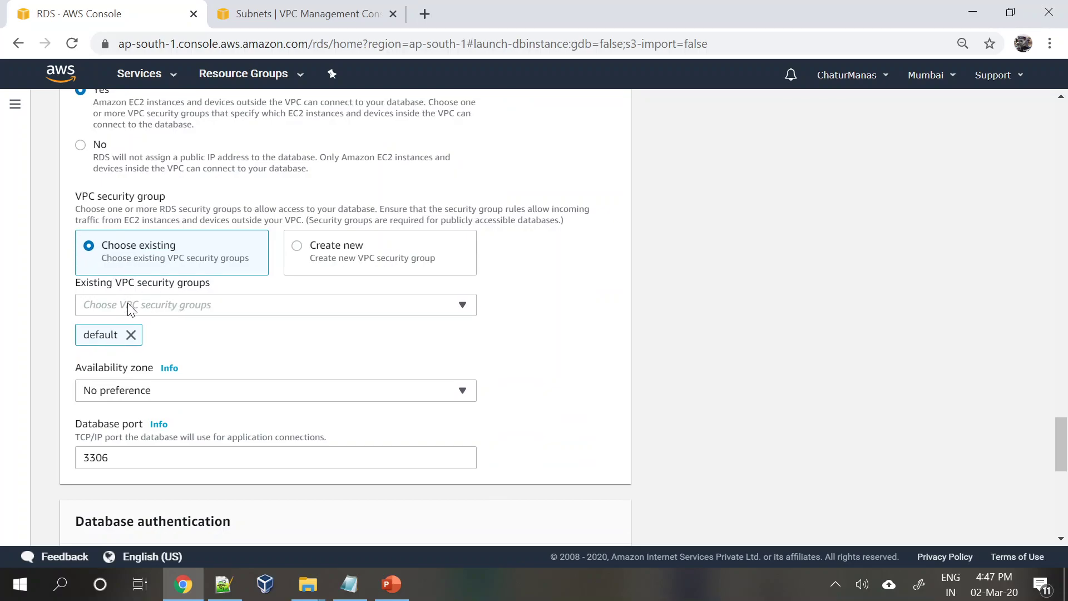
- Create a new security group named DB-Security-Grp and choose availability zone ap-south-1a
left_click(300, 250)
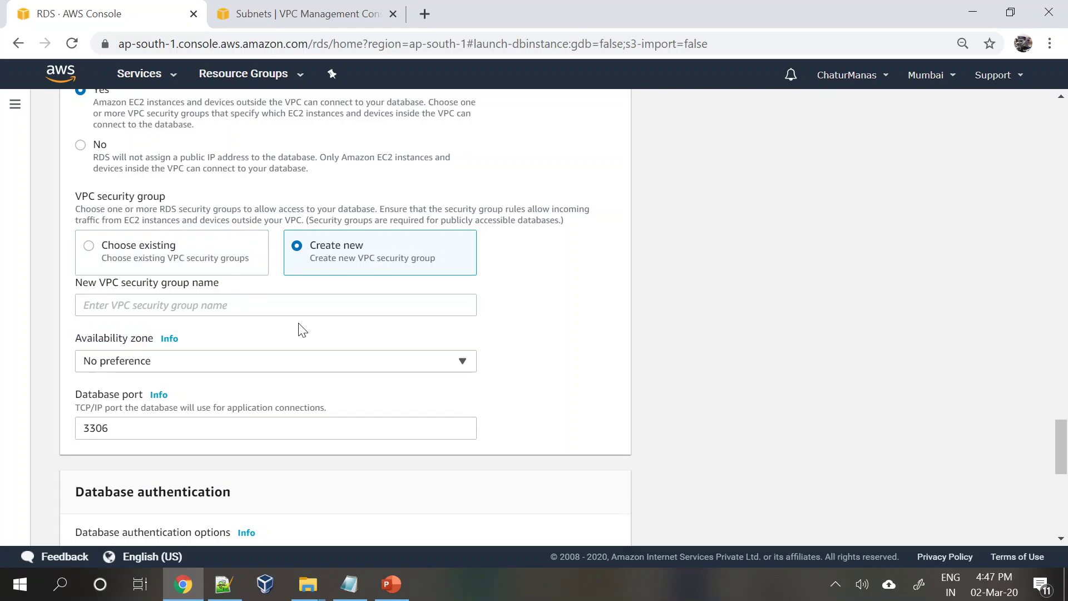
left_click(275, 306)
type("DB-Sec")
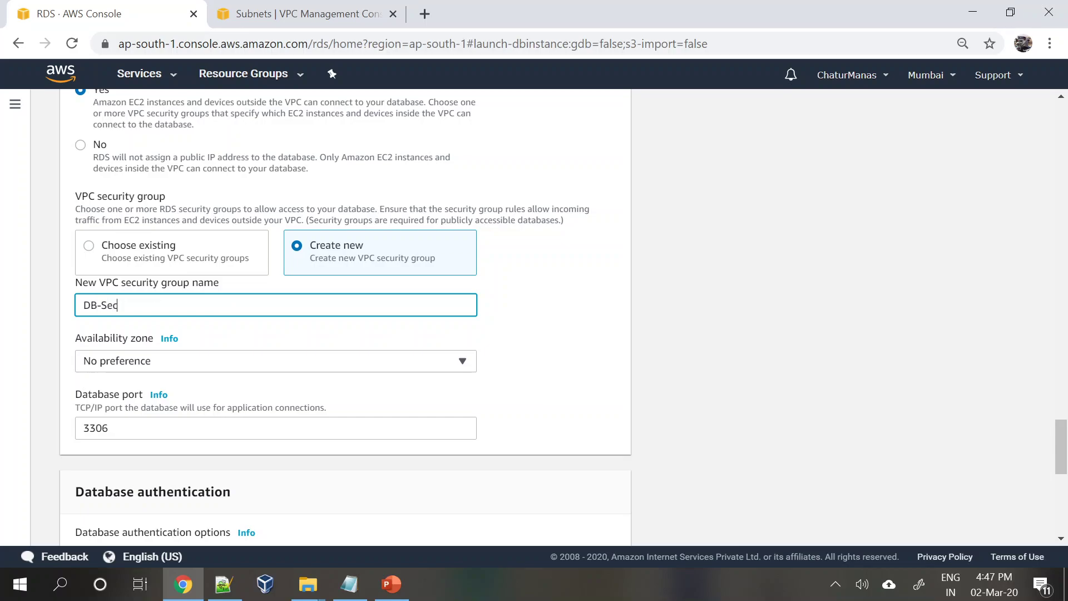
type("urity-Grp")
left_click(166, 366)
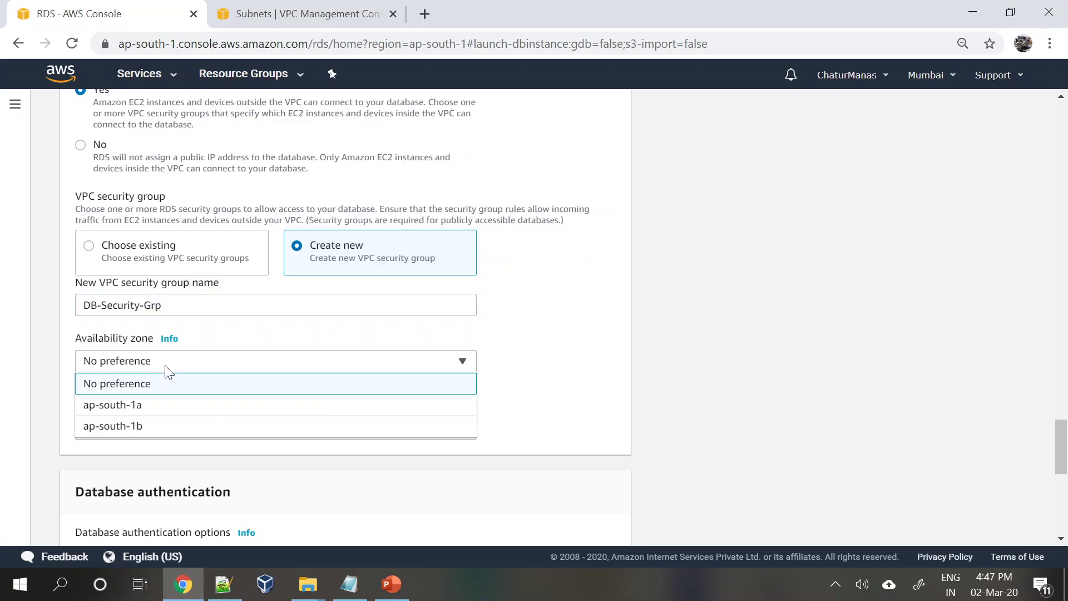
left_click(144, 405)
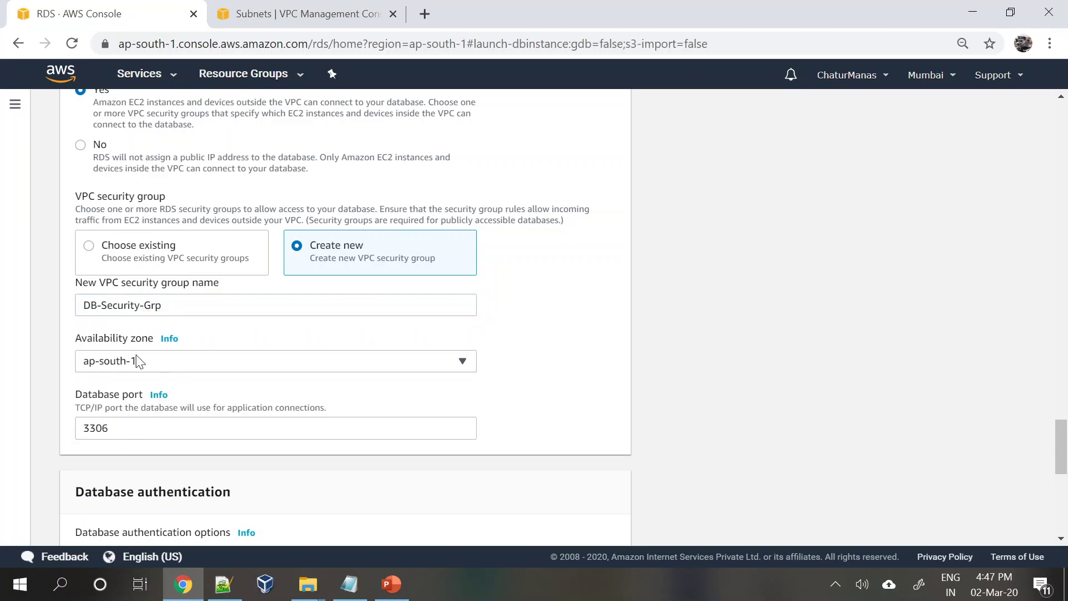
- Check the database port and leave it at 3306
scroll(156, 370, "down", 1)
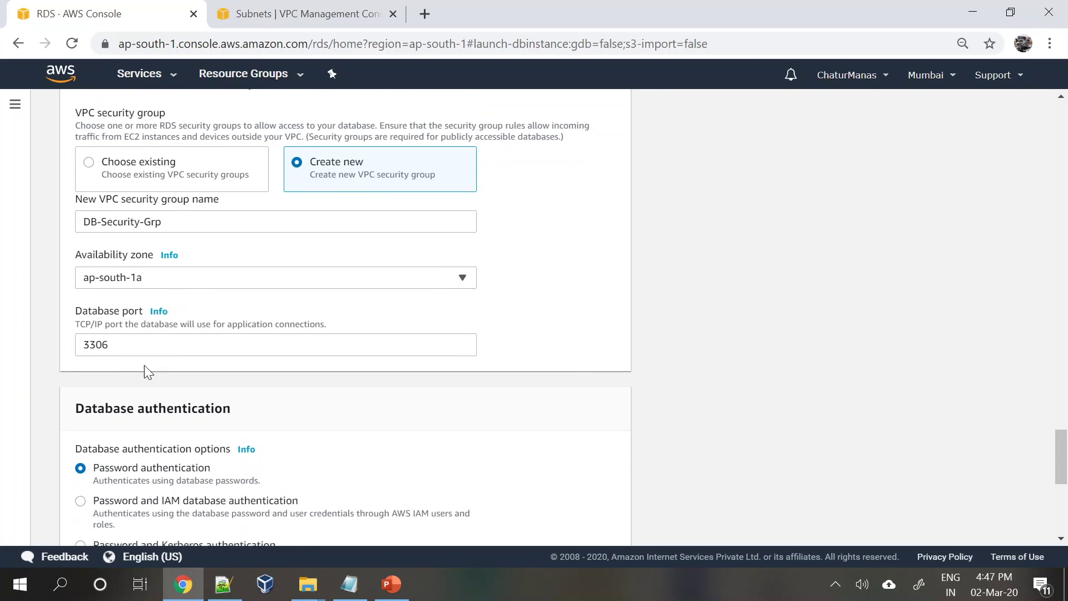
scroll(145, 367, "up", 3)
scroll(144, 369, "up", 6)
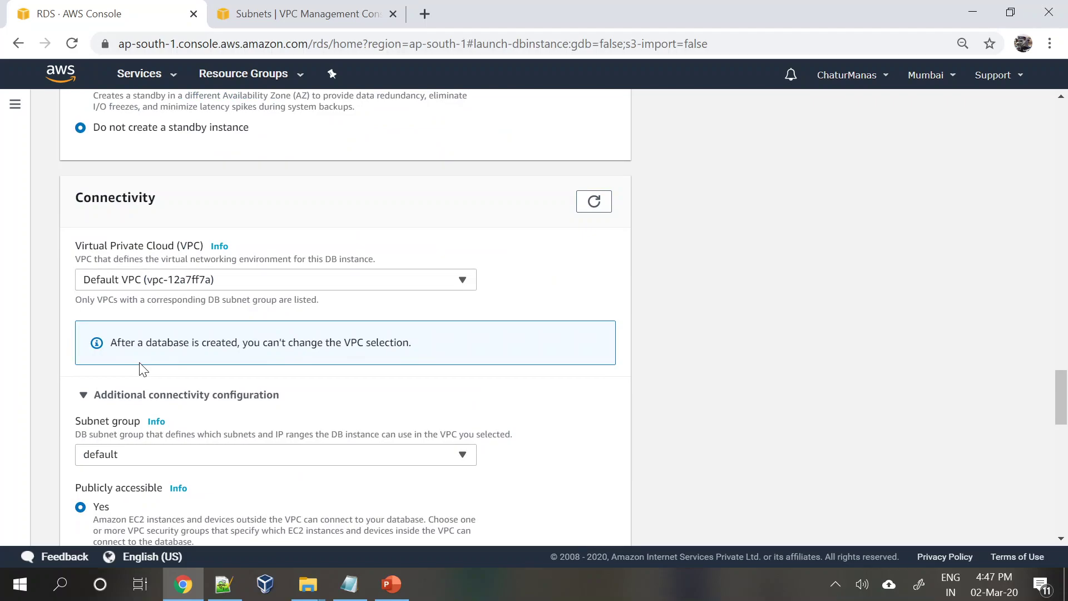
scroll(144, 370, "down", 13)
scroll(143, 369, "up", 5)
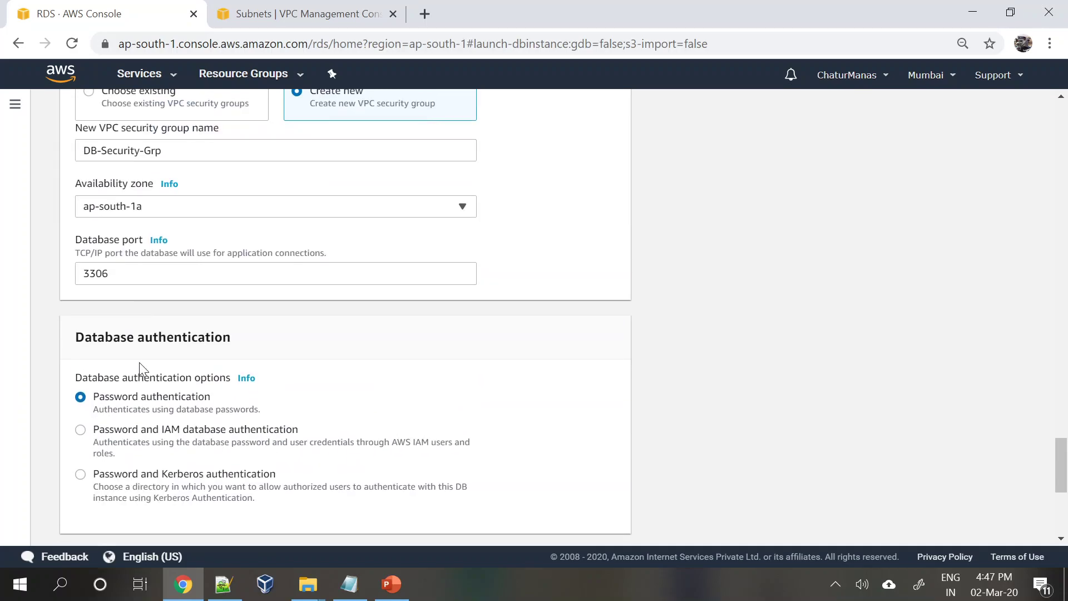
left_click(167, 345)
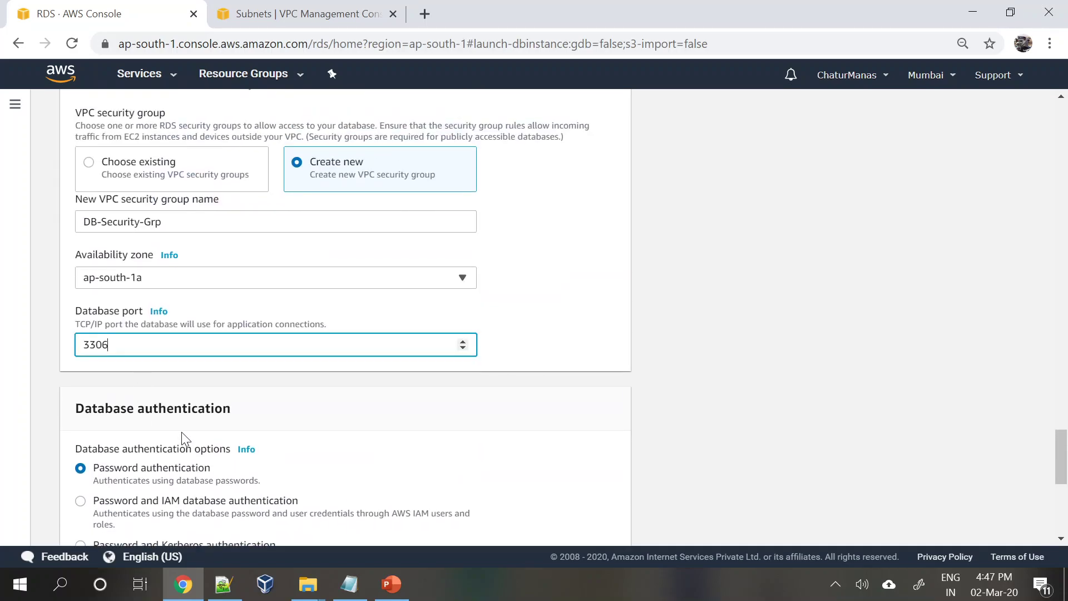
left_click(543, 319)
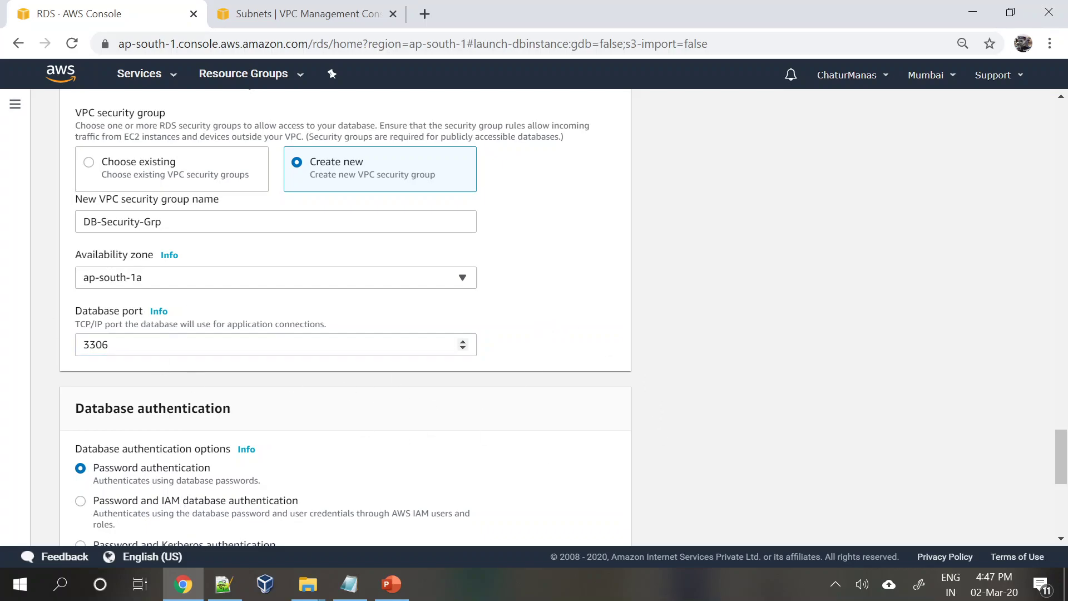
key("Tab")
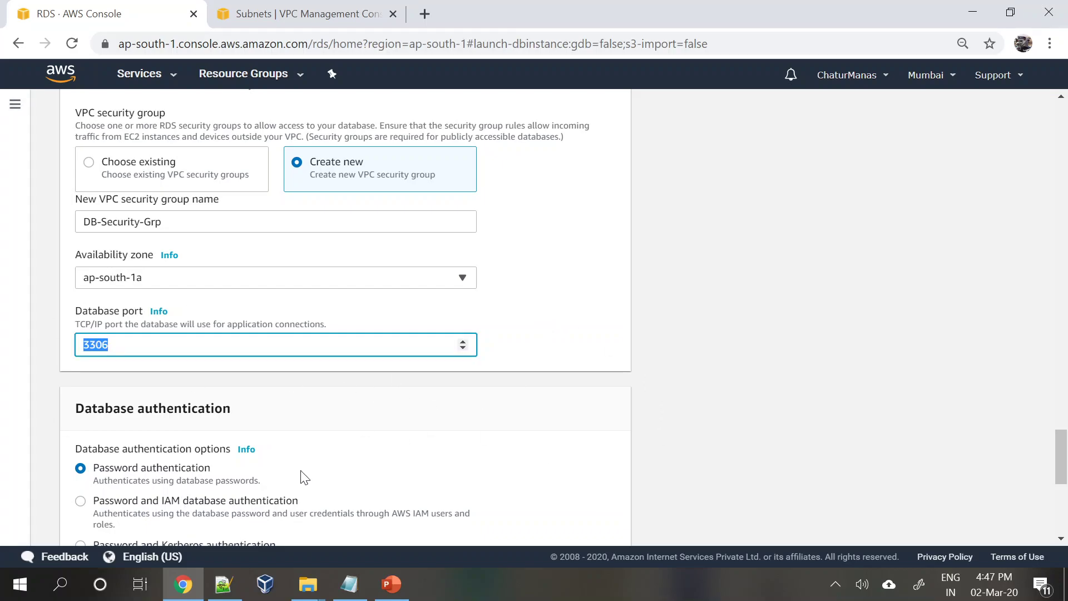
left_click(593, 346)
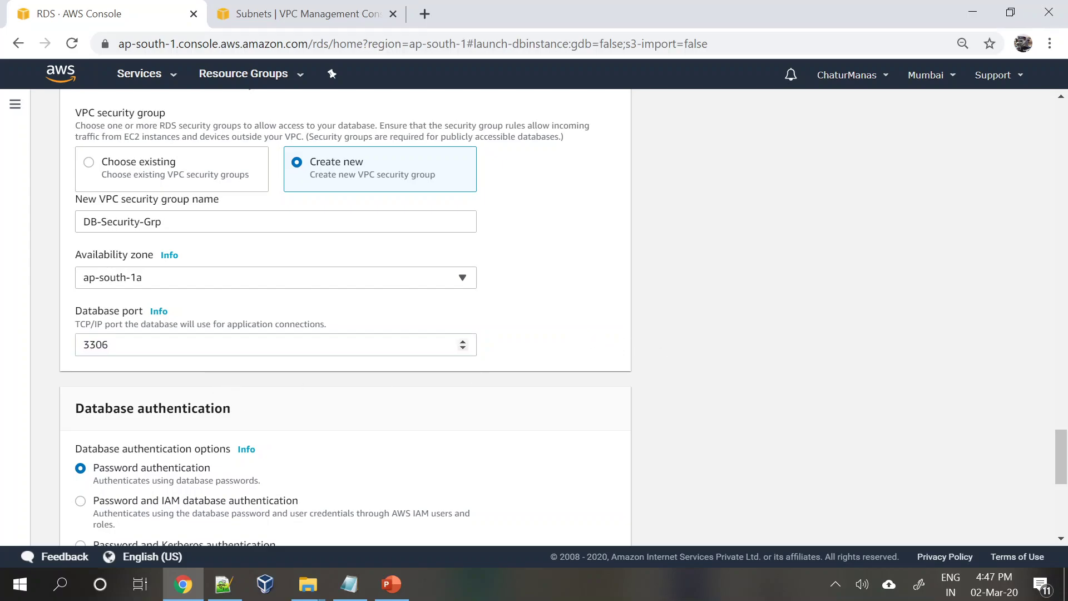
left_click(108, 344)
left_click(555, 310)
scroll(221, 403, "down", 3)
scroll(218, 397, "down", 1)
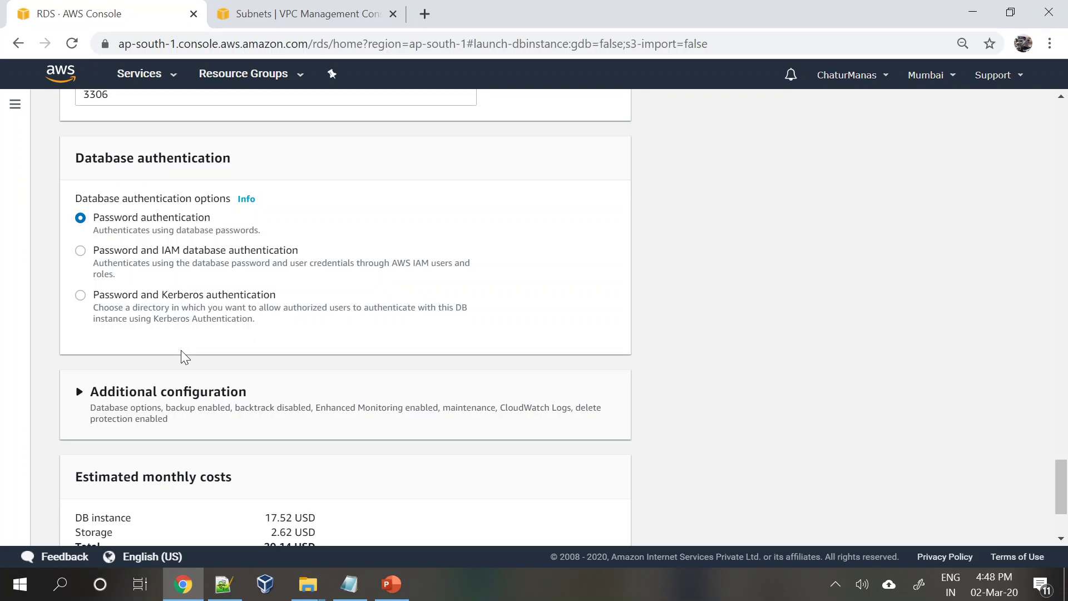
scroll(181, 351, "up", 15)
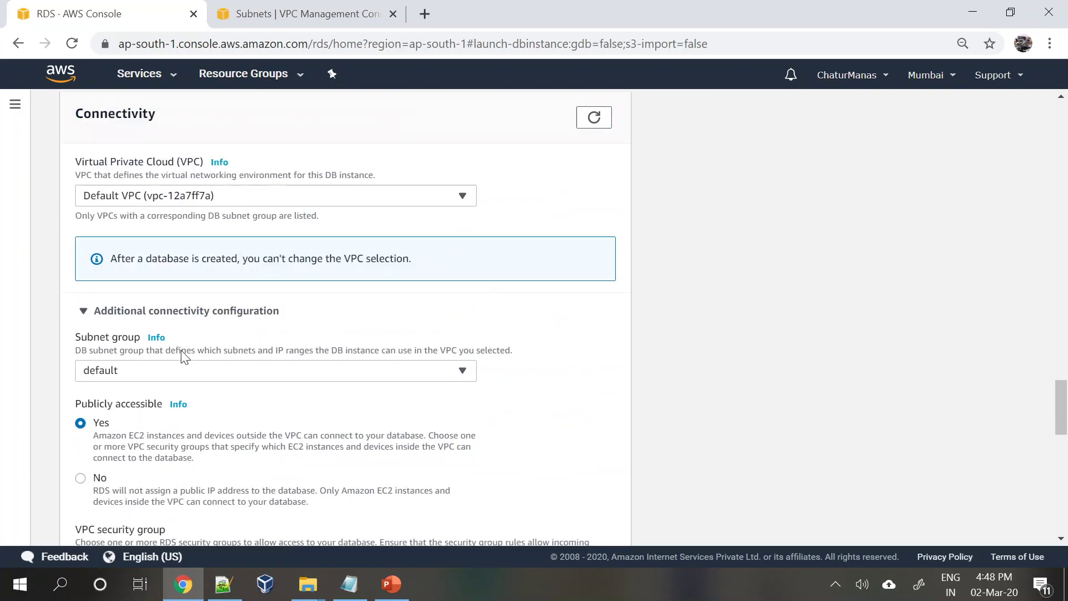
scroll(184, 356, "up", 12)
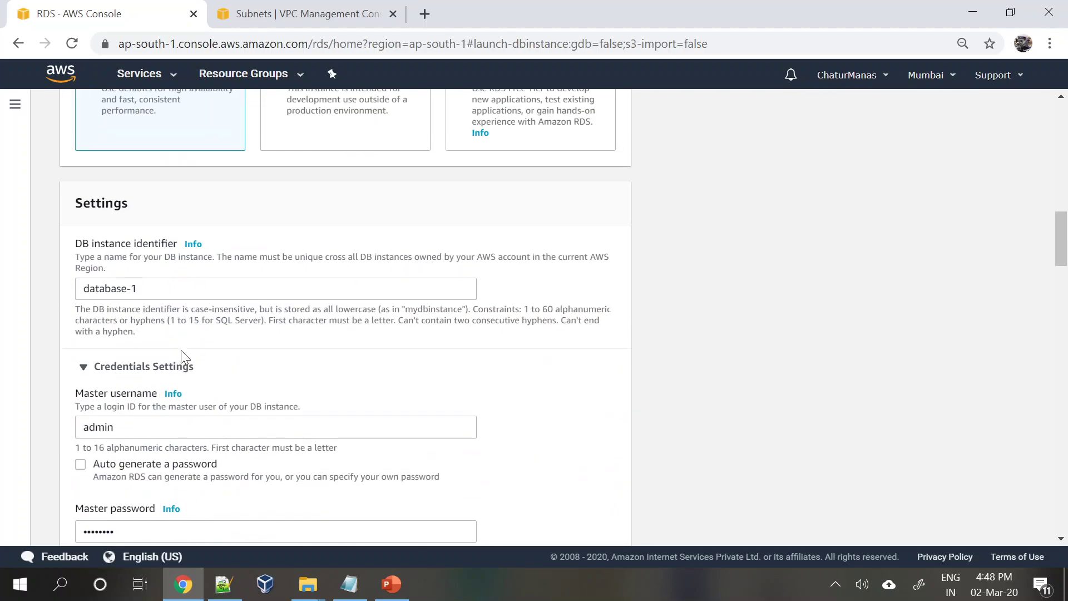
scroll(181, 351, "down", 8)
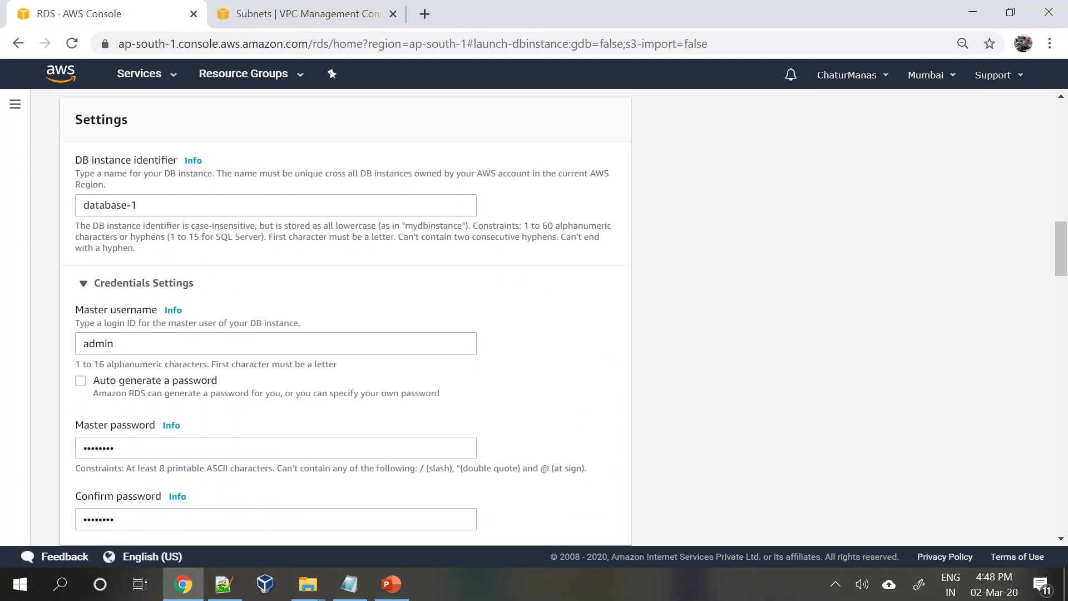
scroll(136, 446, "down", 15)
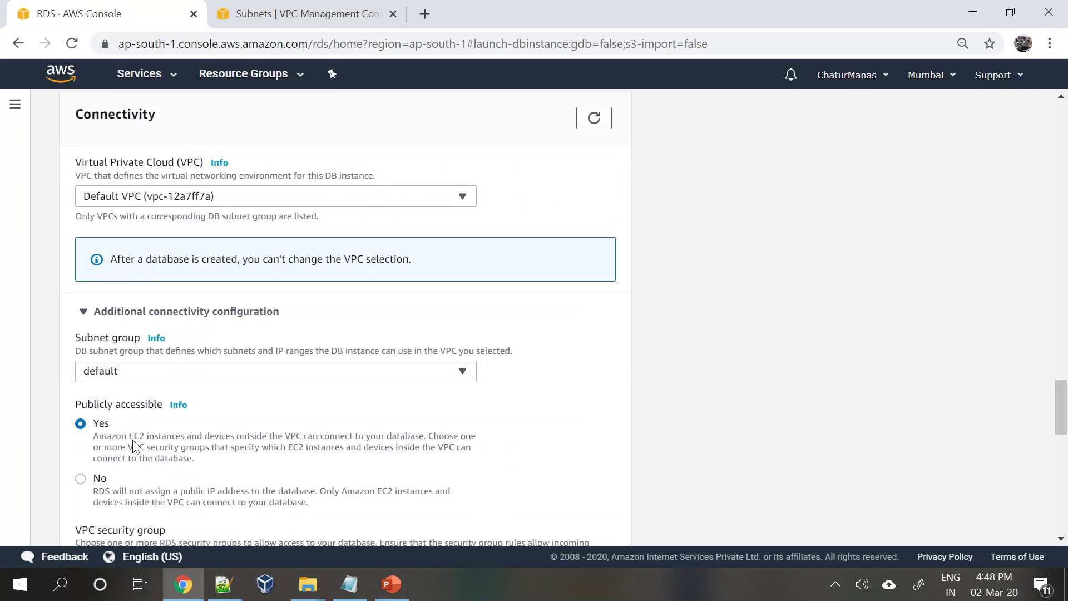
scroll(133, 444, "down", 9)
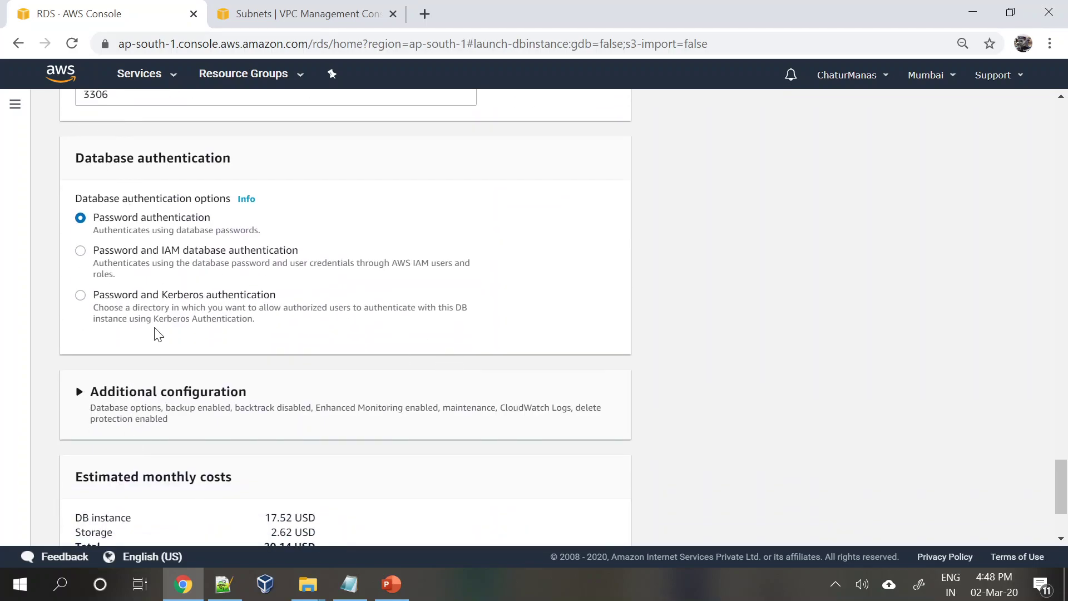
left_click(80, 251)
left_click(82, 295)
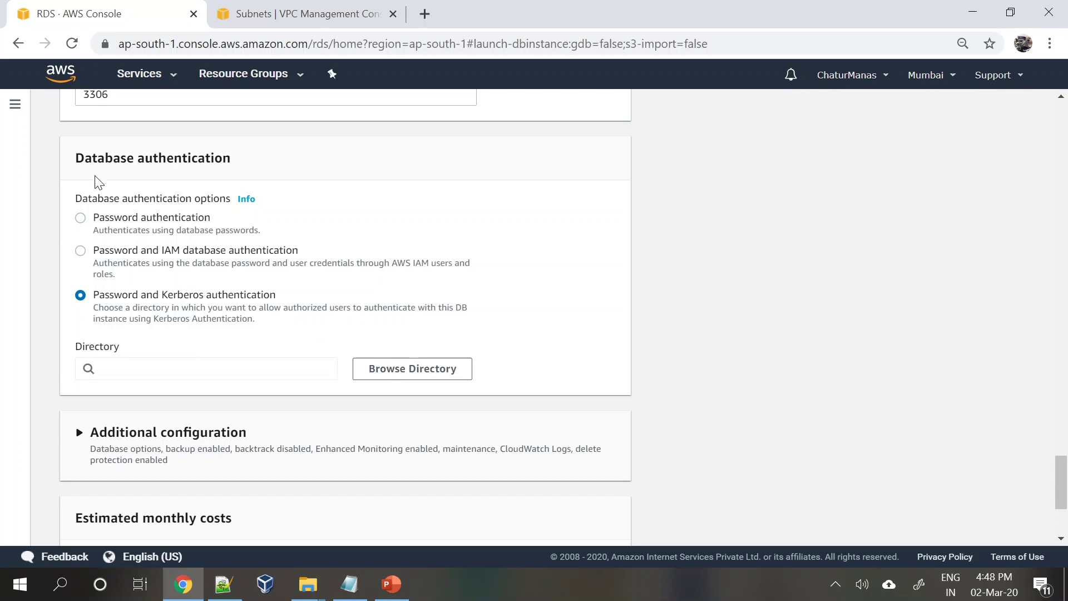
left_click(81, 220)
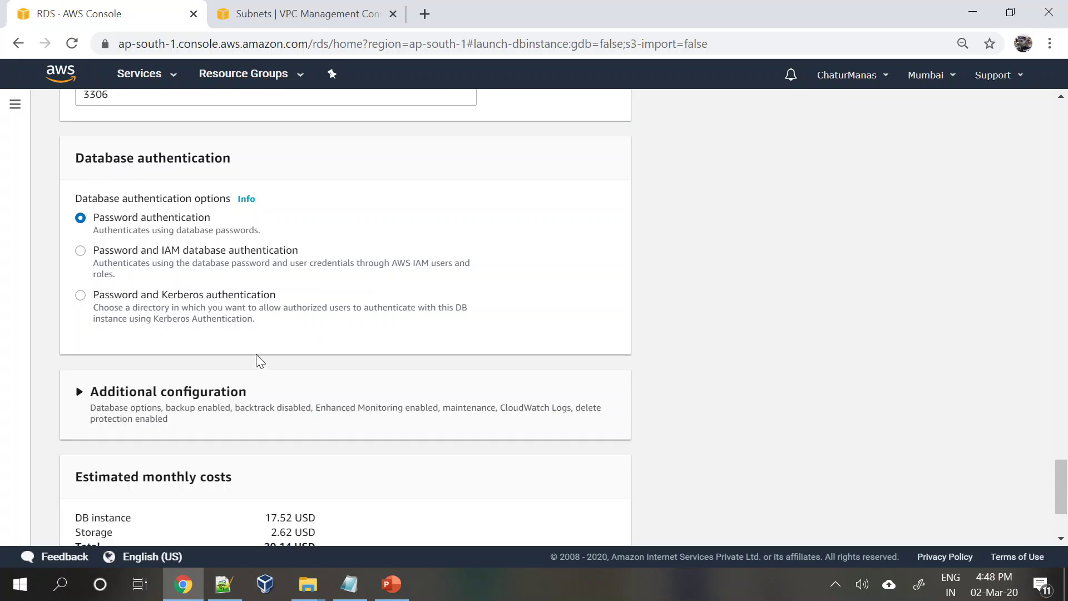
scroll(136, 301, "down", 3)
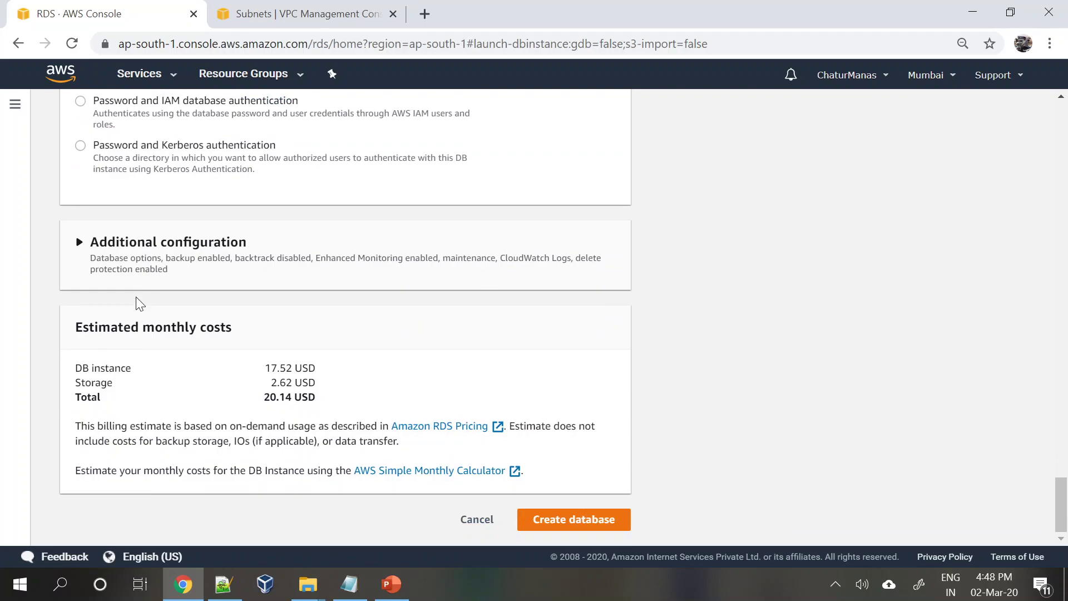
- Expand Additional configuration and enter mydb as the initial database name
left_click(79, 241)
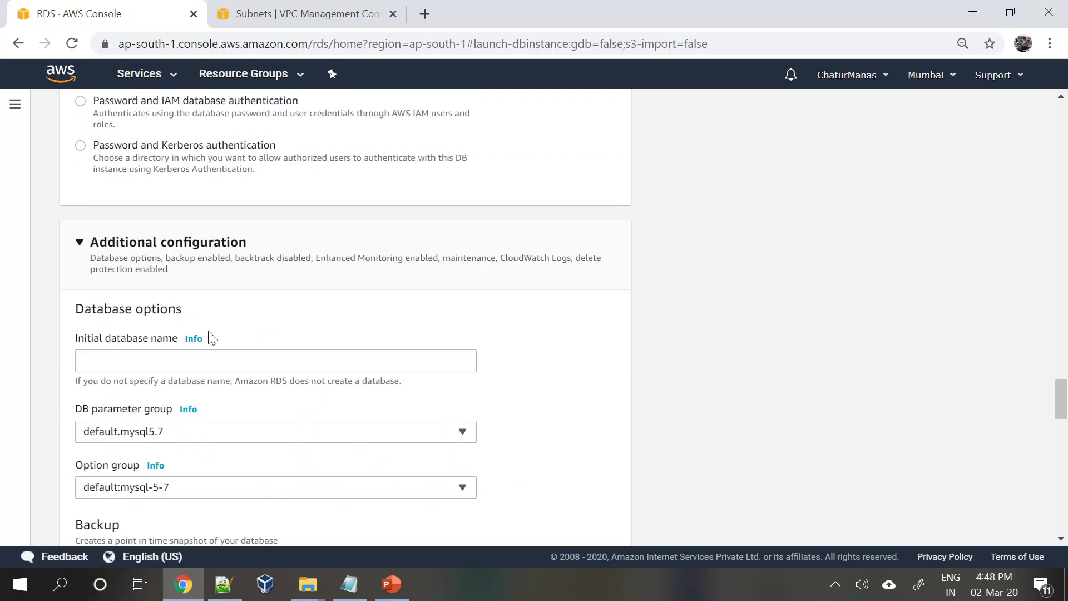
scroll(243, 403, "down", 2)
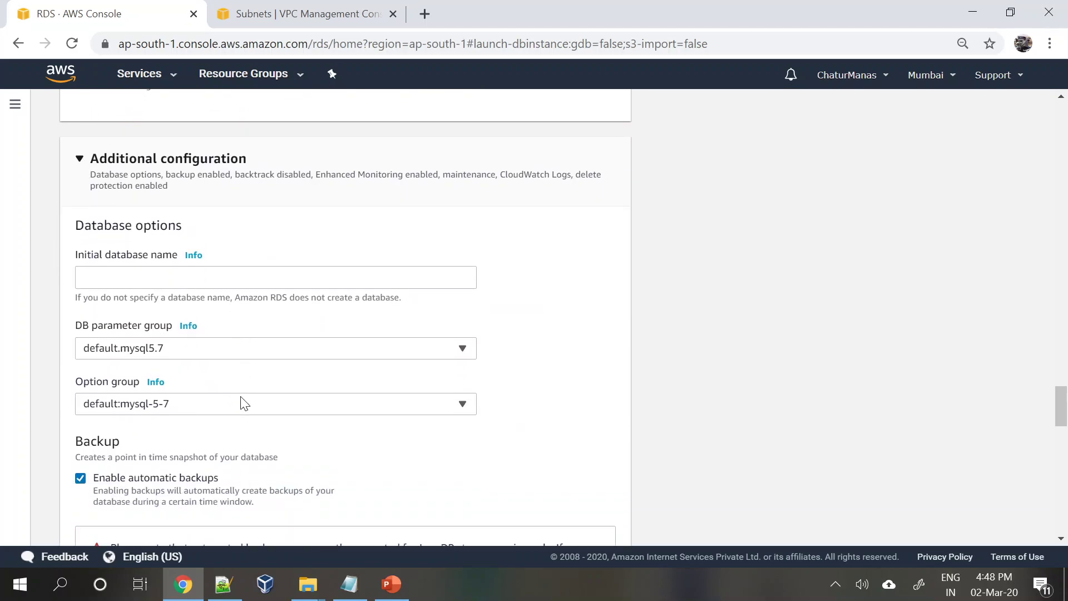
key("Tab")
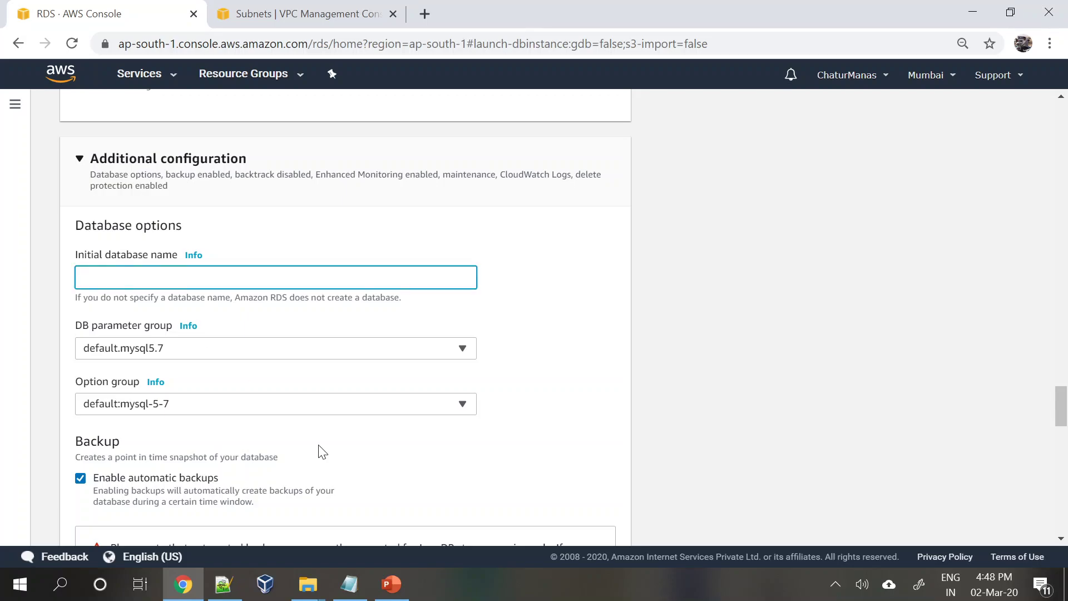
type("mydb")
scroll(238, 399, "down", 1)
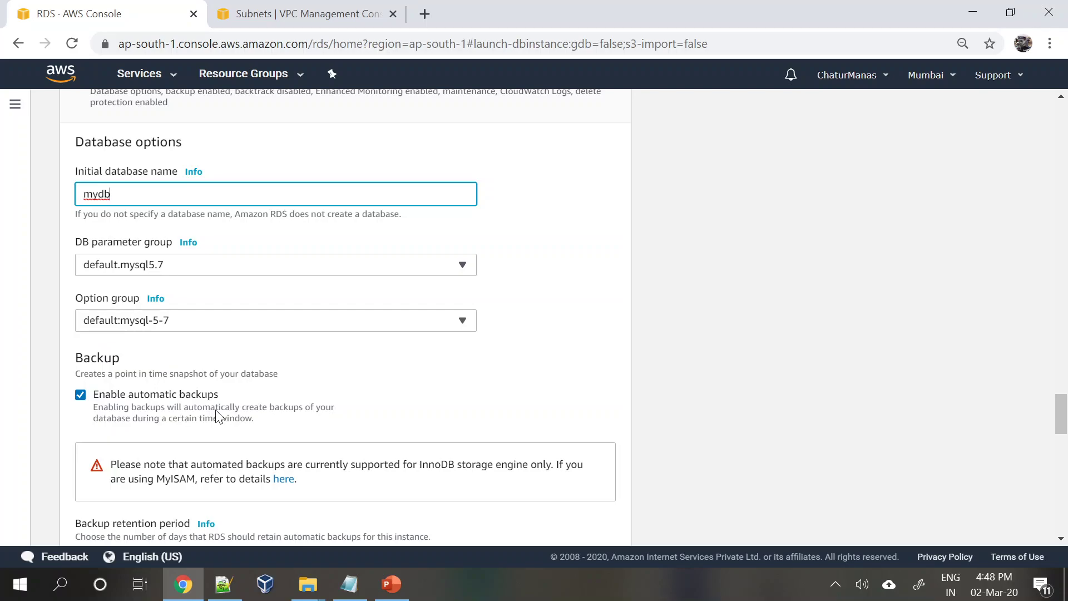
scroll(217, 416, "down", 1)
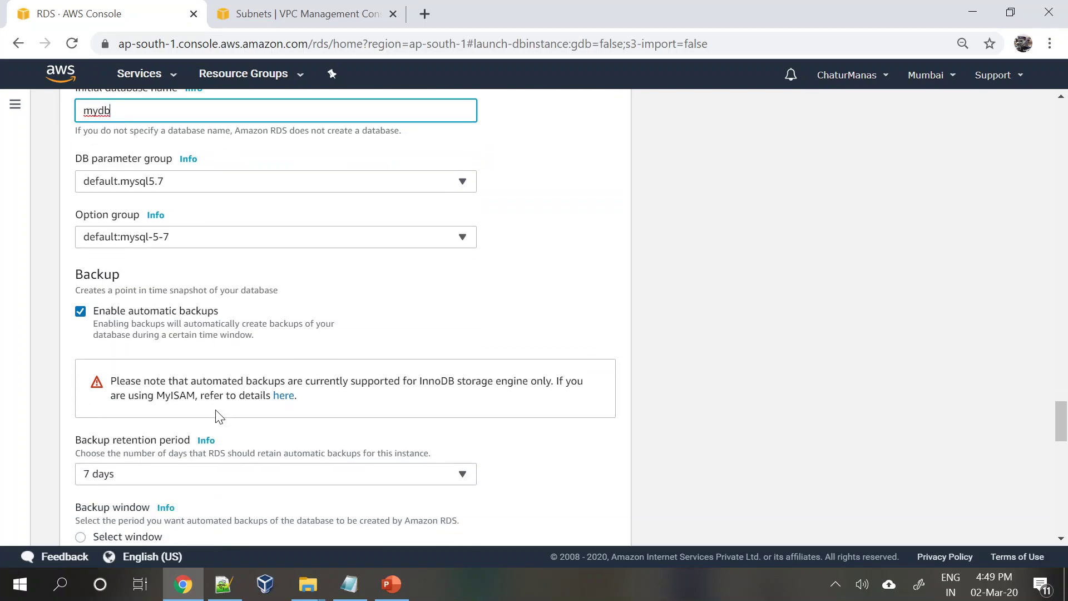
scroll(218, 416, "down", 1)
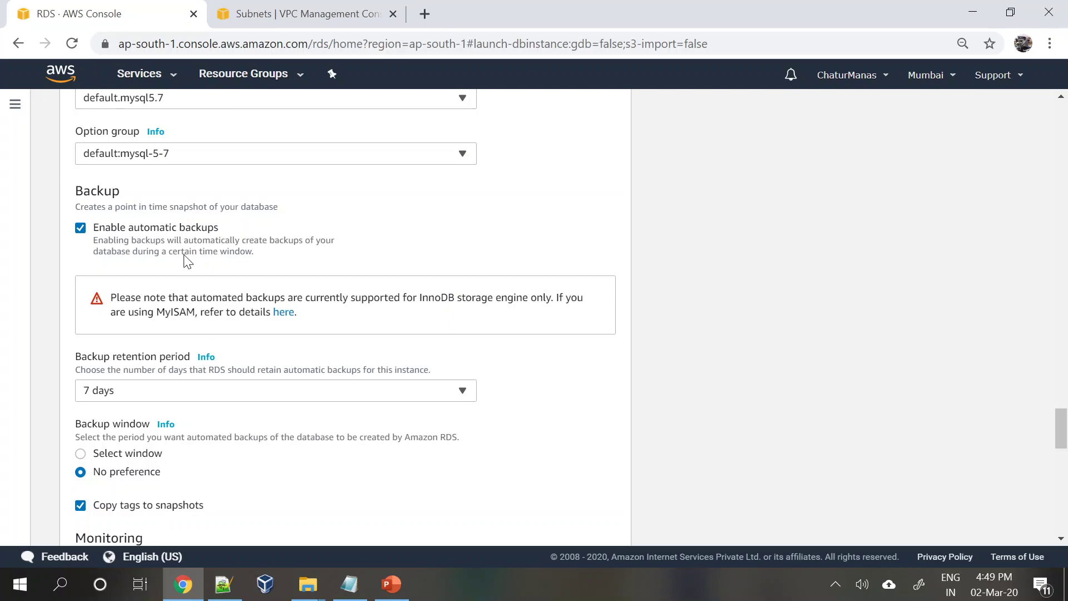
- Look at the backup retention period options, keeping 7 days
scroll(186, 261, "down", 2)
left_click(140, 312)
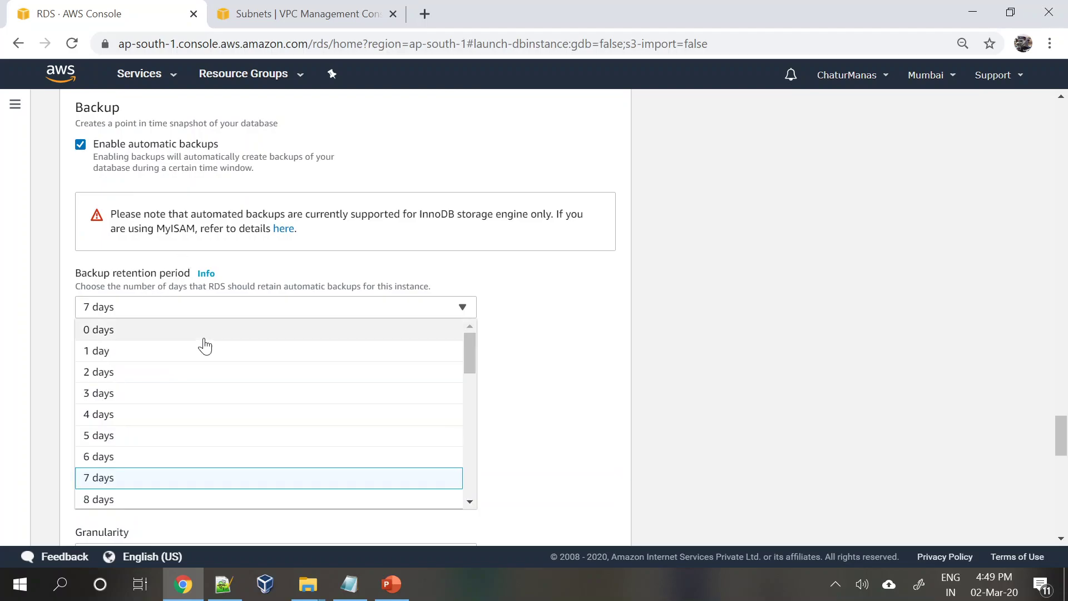
scroll(195, 345, "up", 3)
scroll(203, 357, "down", 3)
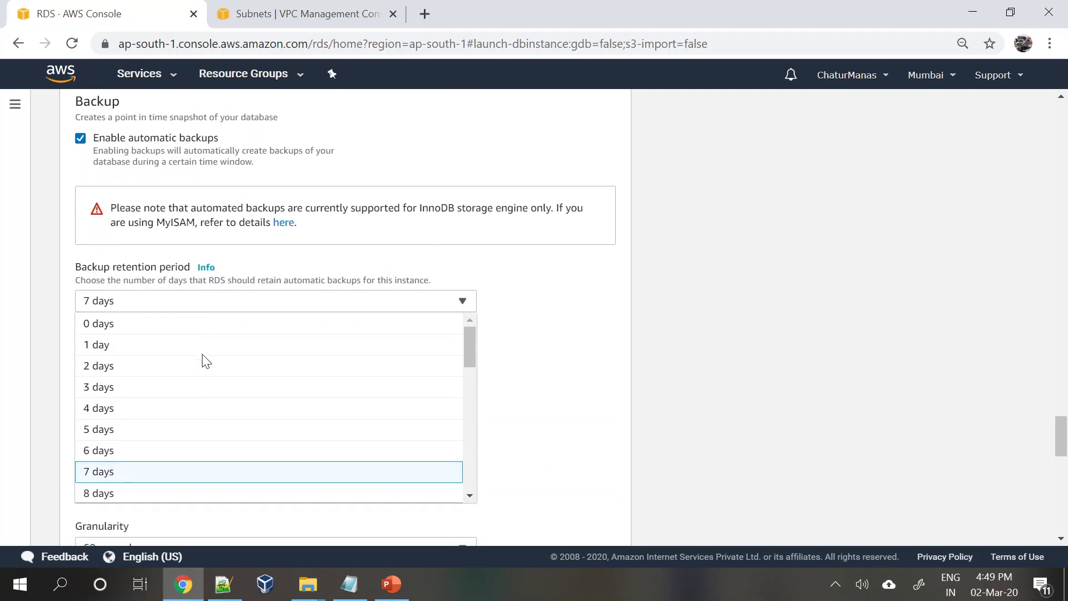
scroll(207, 362, "down", 2)
left_click_drag(469, 267, 484, 459)
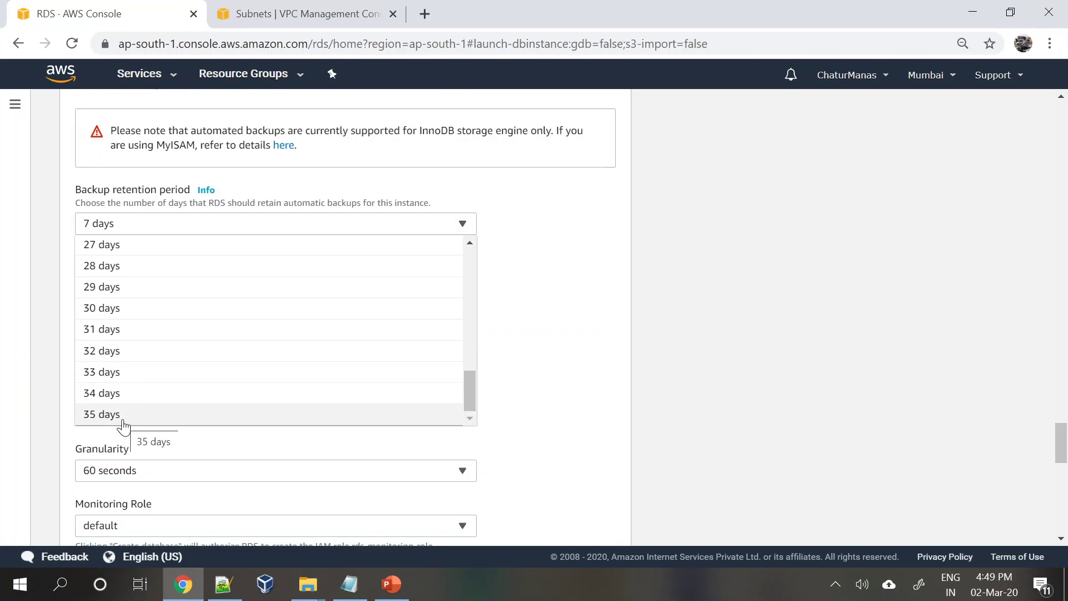
left_click(570, 352)
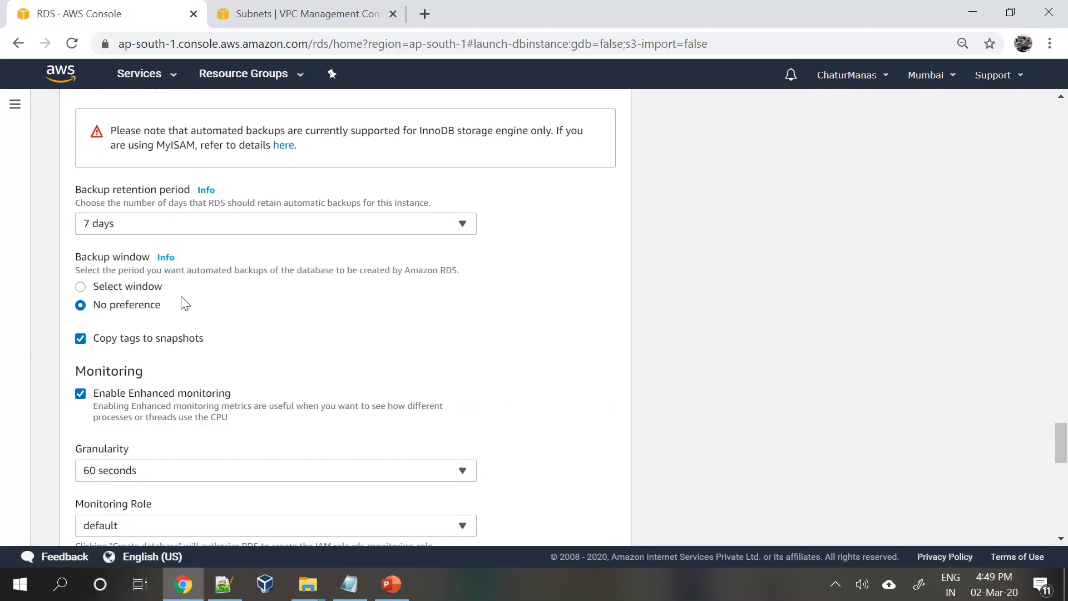
- Recheck retention, still 7 days, then disable automatic backups
scroll(185, 303, "up", 1)
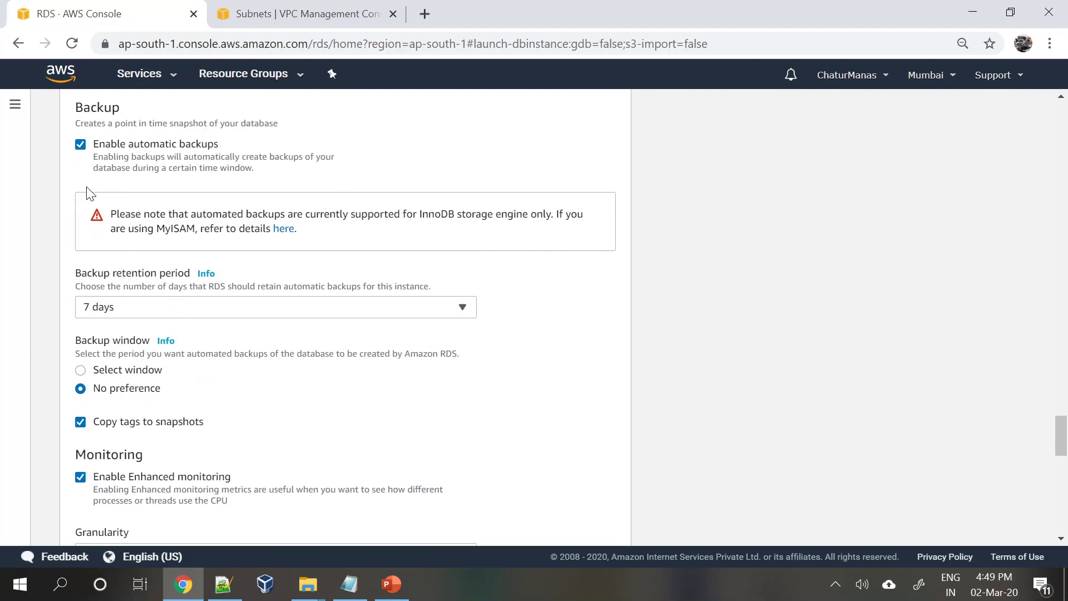
left_click(141, 314)
scroll(148, 389, "down", 10)
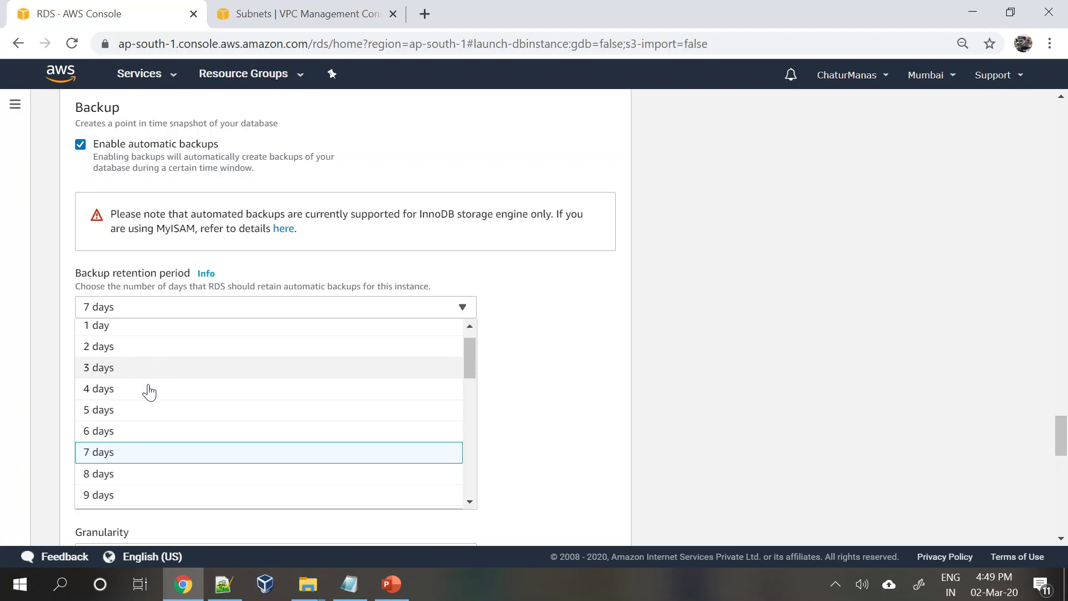
scroll(148, 389, "up", 10)
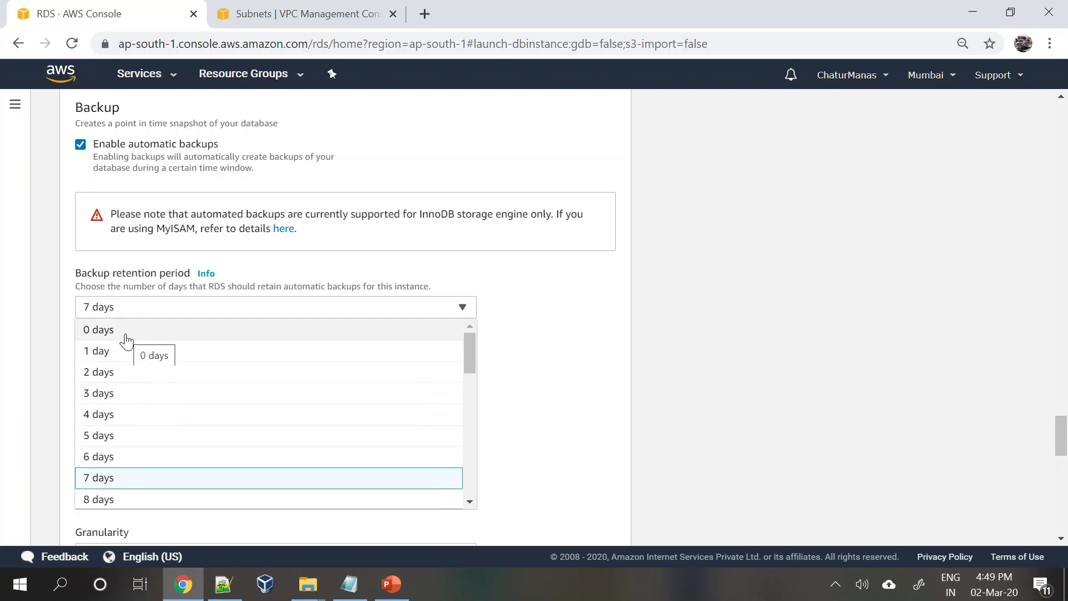
scroll(126, 341, "down", 10)
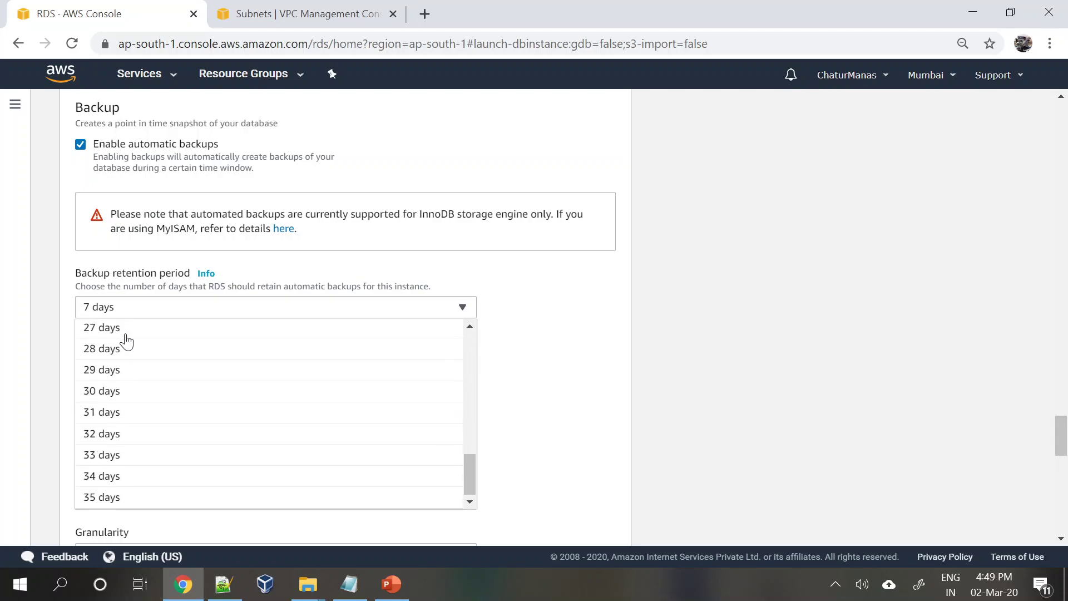
left_click(510, 412)
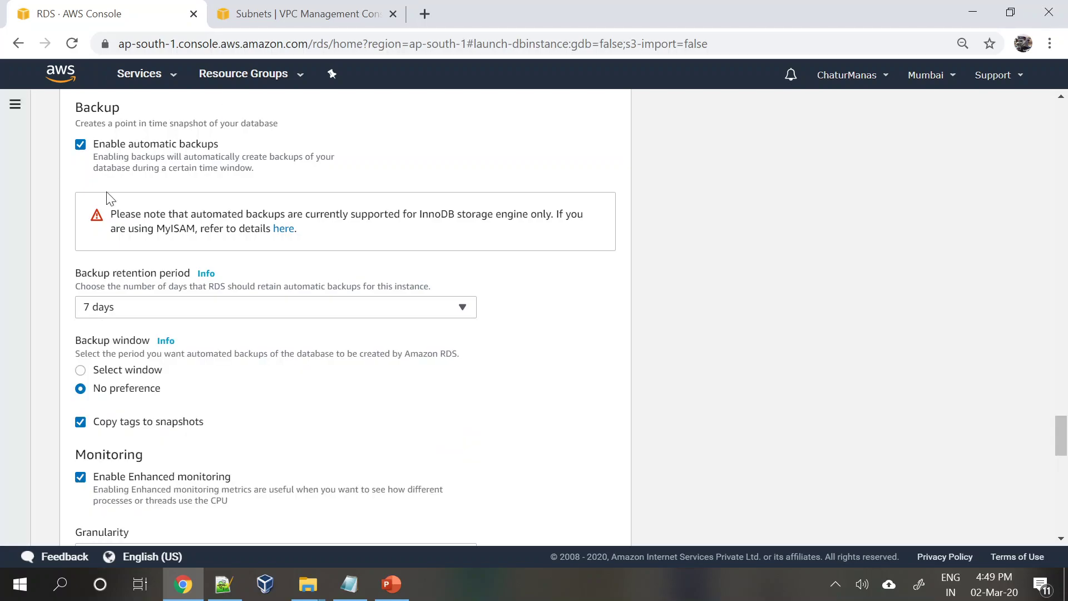
left_click(80, 144)
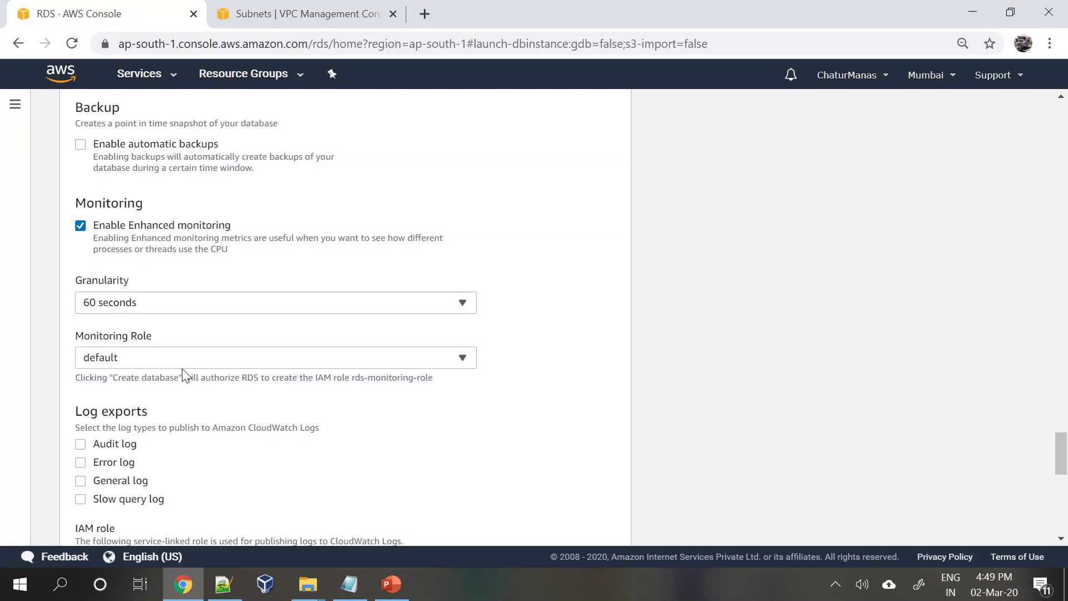
- Keep 60-second monitoring granularity, then turn off Enhanced monitoring
scroll(184, 374, "down", 1)
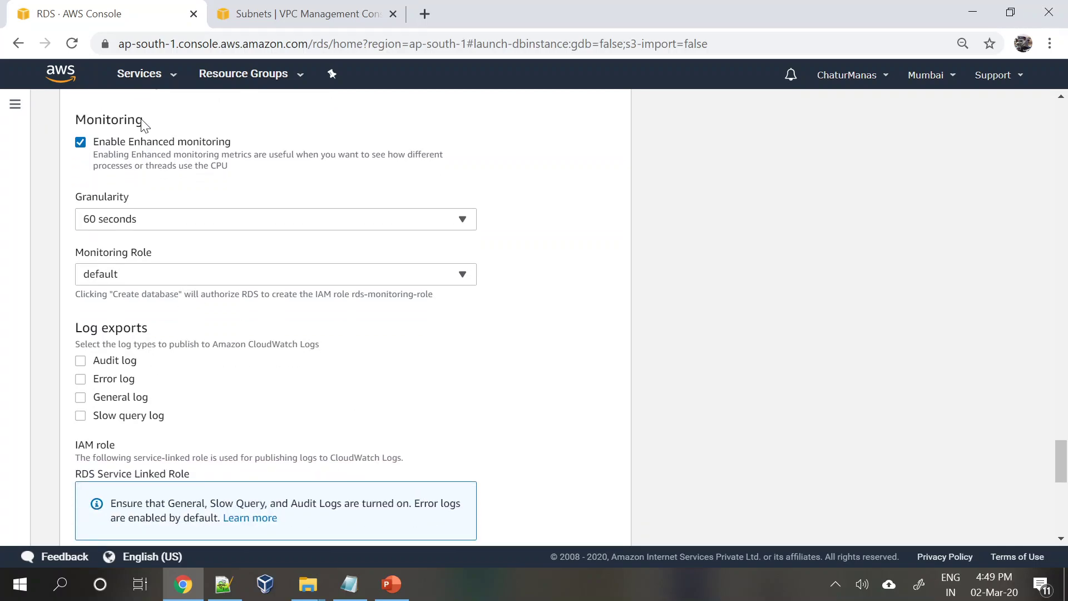
scroll(221, 369, "up", 1)
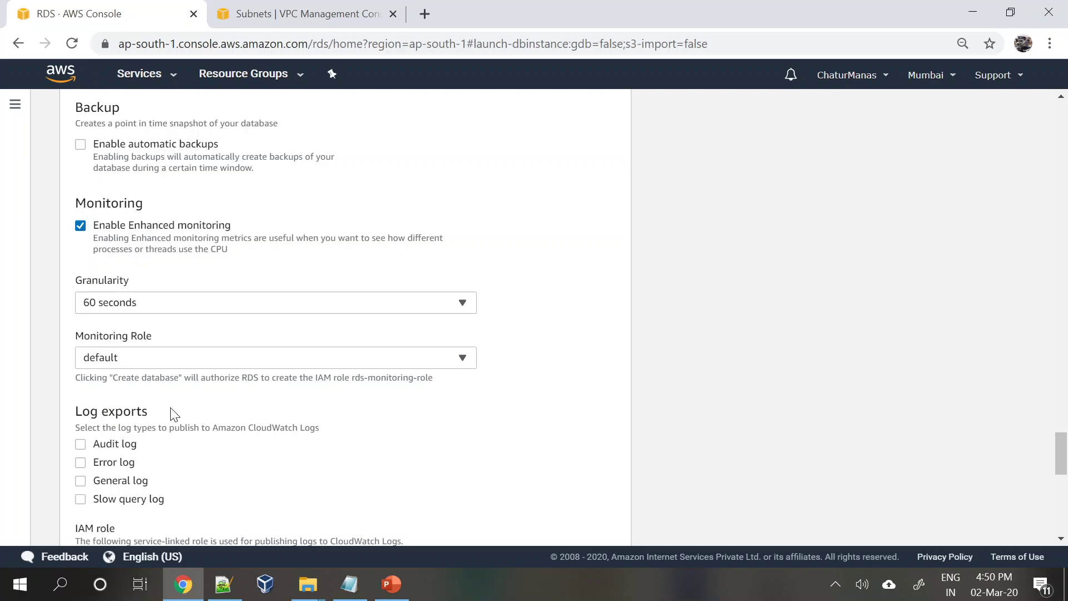
left_click(177, 311)
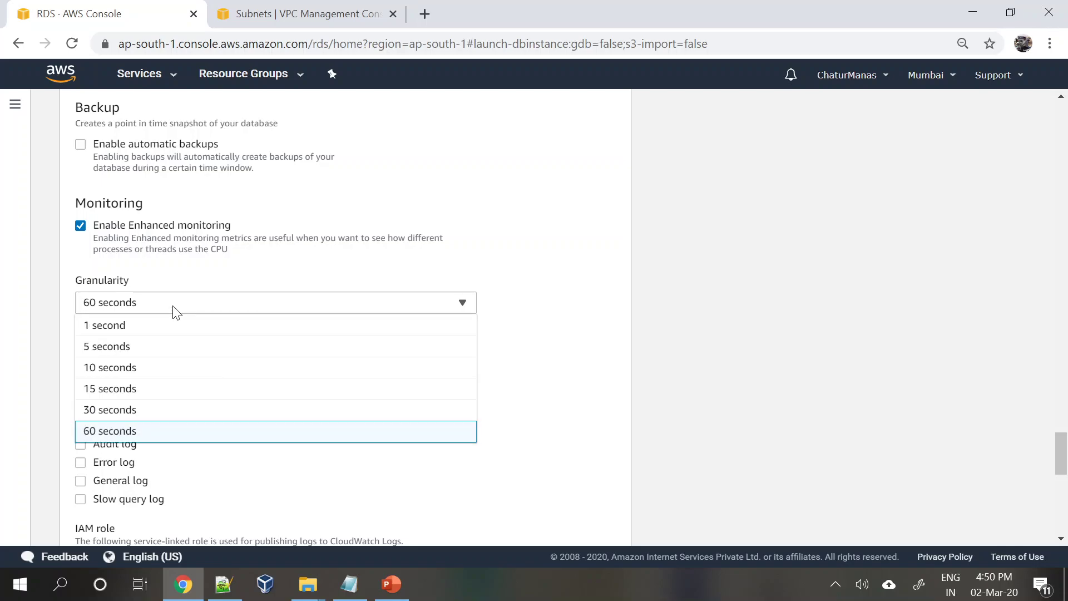
left_click(597, 357)
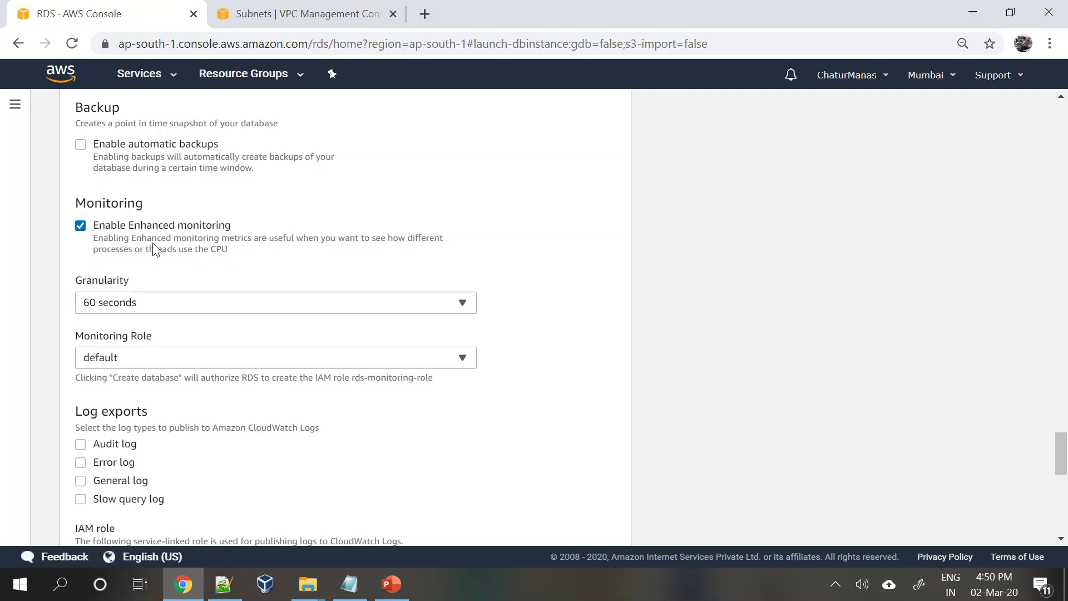
scroll(154, 245, "down", 2)
scroll(155, 245, "up", 2)
left_click(82, 228)
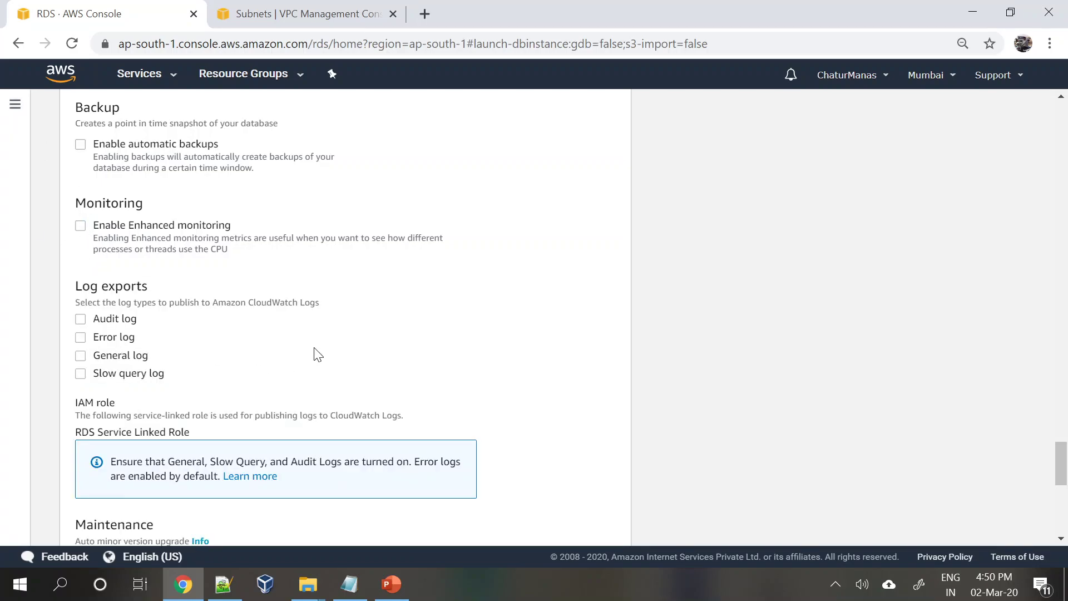
- Toggle the General and Slow query log exports, ending with no log types selected
scroll(317, 353, "down", 2)
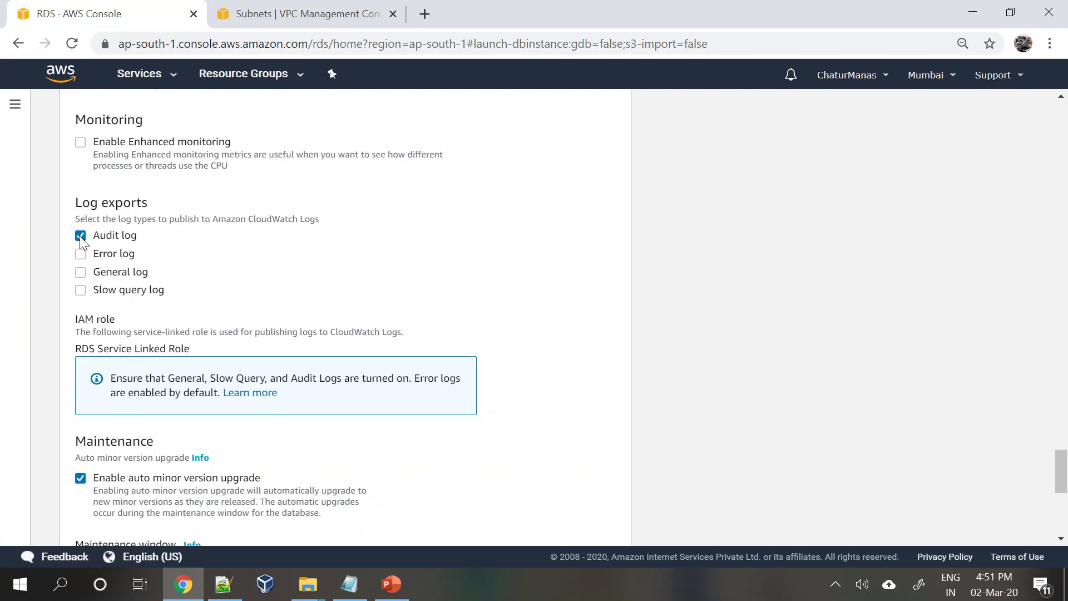
left_click(79, 254)
left_click(81, 272)
left_click(80, 272)
double_click(89, 294)
left_click(248, 280)
scroll(249, 280, "down", 2)
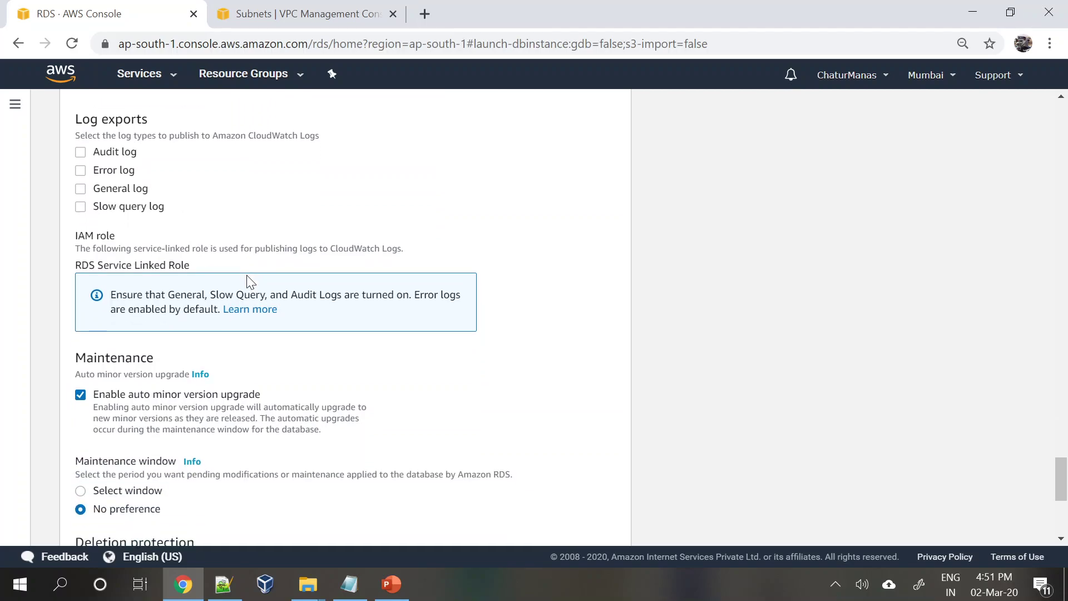
scroll(248, 280, "down", 3)
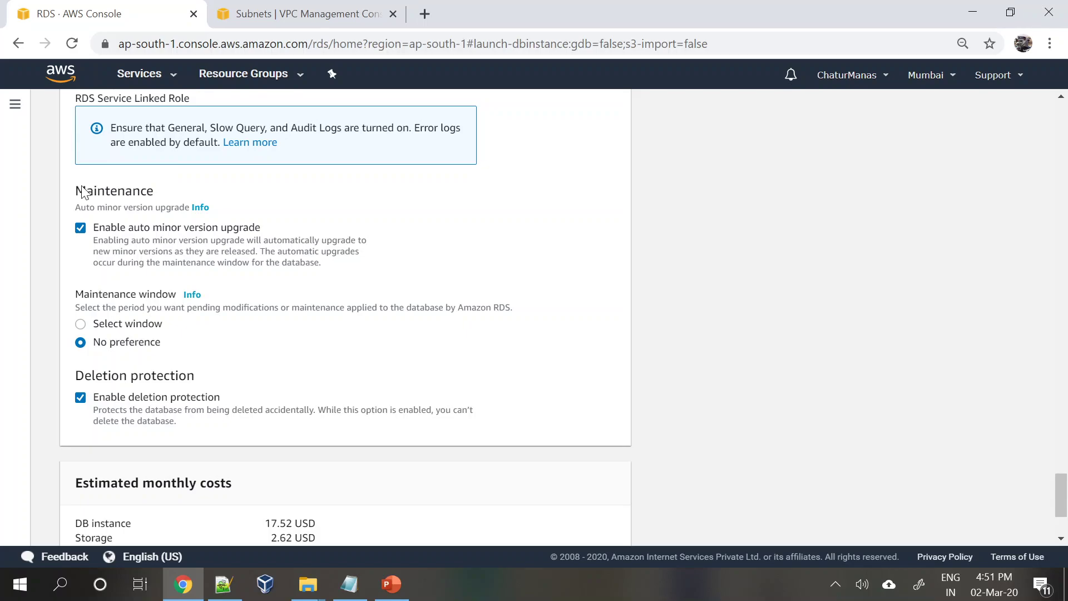
- Toggle auto minor version upgrade off and back on, keeping no maintenance window preference
left_click_drag(81, 191, 216, 210)
left_click(525, 321)
left_click(84, 230)
left_click(86, 232)
scroll(228, 410, "down", 1)
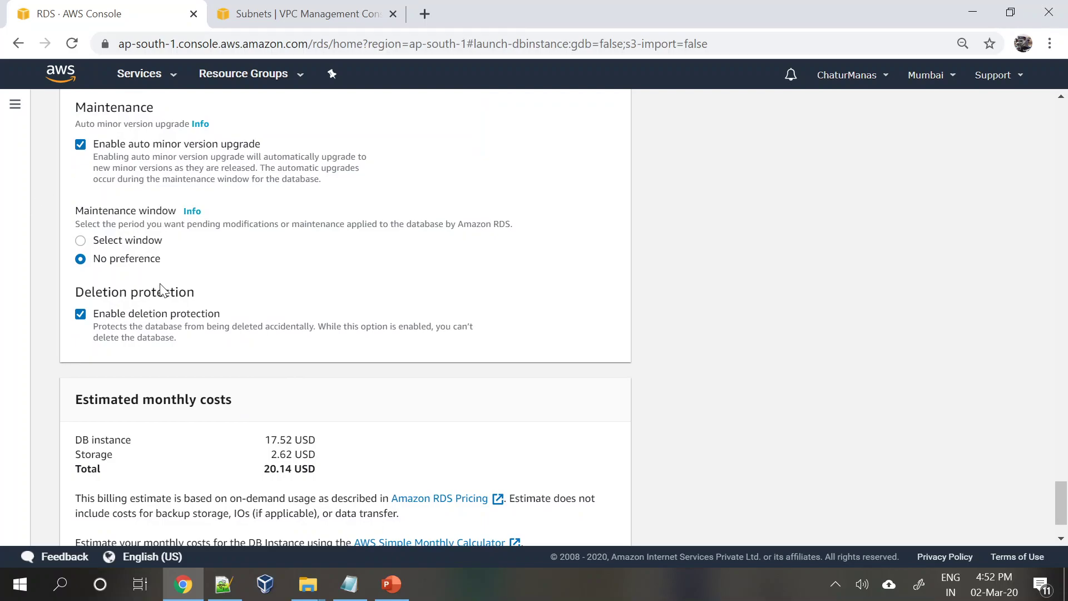
left_click(80, 240)
left_click(81, 260)
- Turn off deletion protection, after toggling it several times, and review the estimated monthly costs
scroll(189, 352, "down", 2)
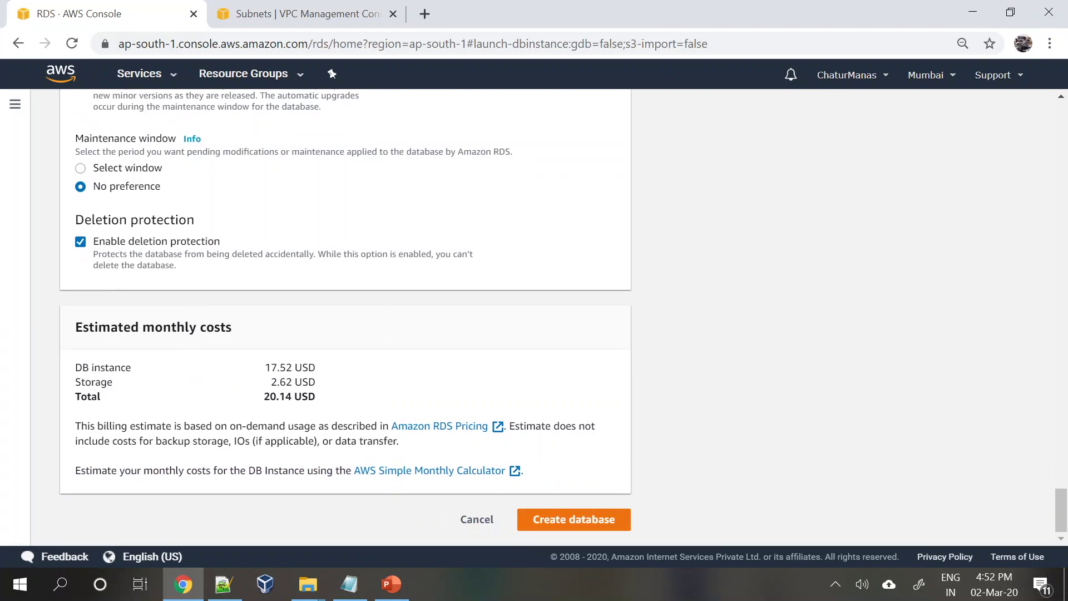
left_click(80, 241)
scroll(190, 346, "up", 5)
scroll(190, 346, "down", 5)
left_click(82, 244)
left_click(82, 244)
left_click(80, 242)
left_click(81, 242)
left_click_drag(73, 361, 329, 404)
left_click(442, 405)
- Launch creation of the MySQL database and wait until database-1's status changes from Creating to Available
left_click(565, 522)
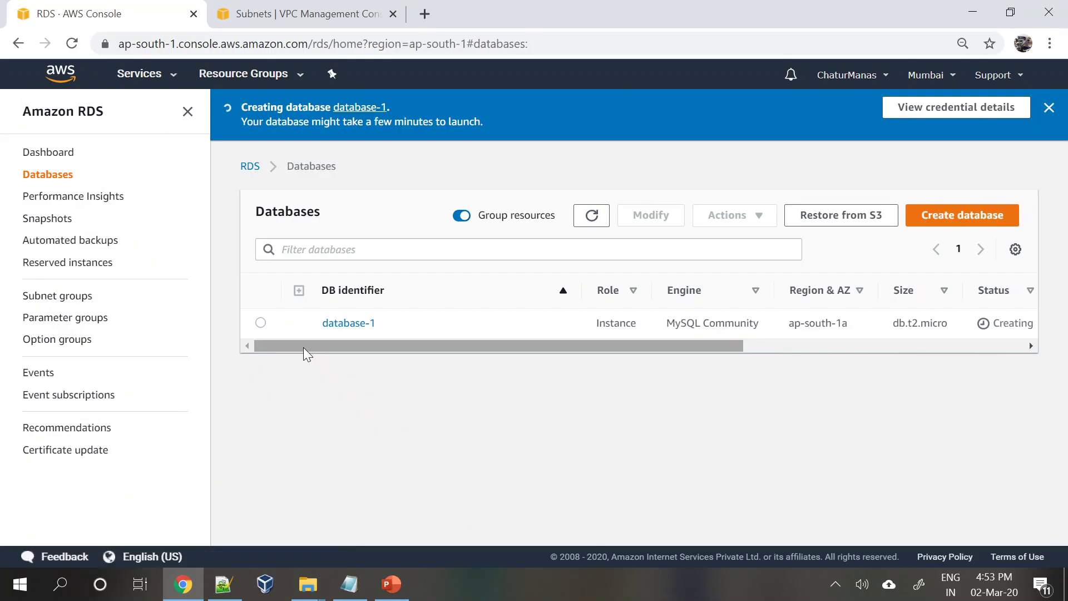
left_click_drag(613, 346, 699, 348)
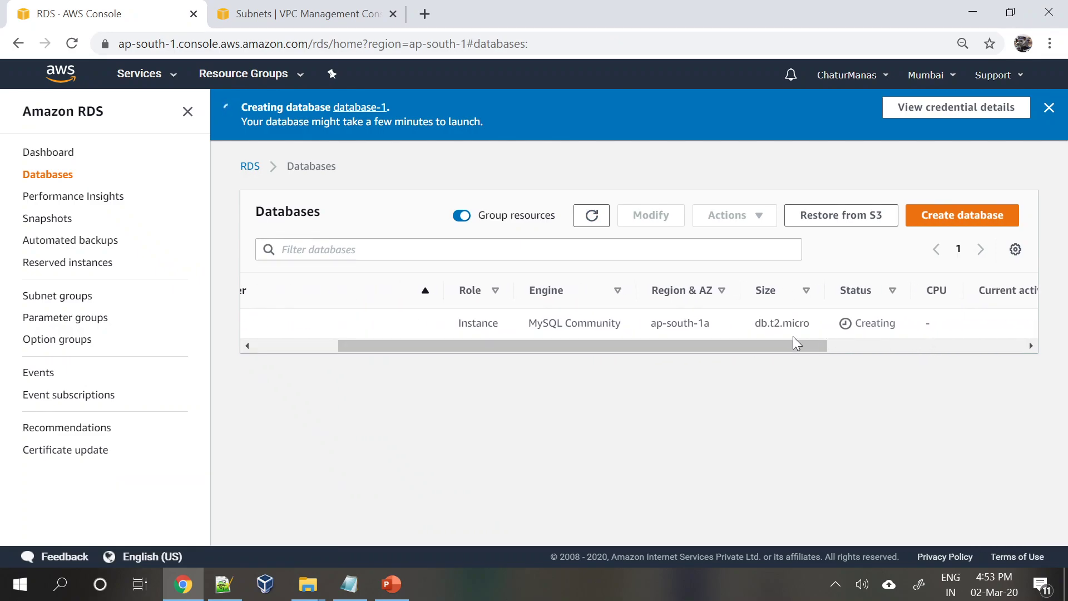
left_click_drag(787, 345, 344, 379)
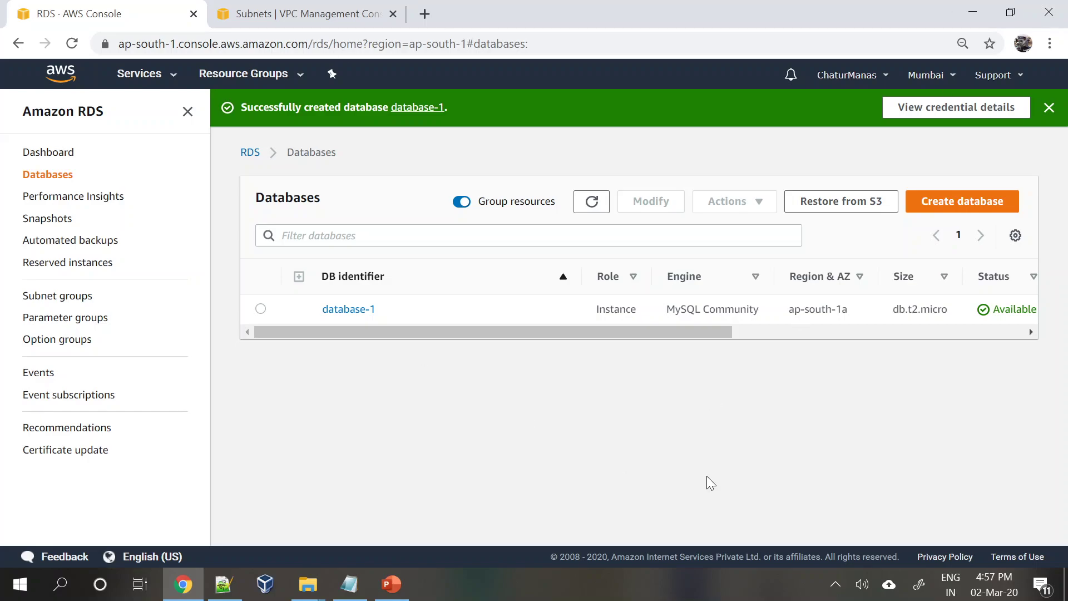
mouse_move(596, 334)
left_mouse_down()
mouse_move(703, 335)
mouse_move(591, 338)
left_mouse_up()
- Open database-1's details page and scroll down to its Connectivity & security section
left_click(343, 314)
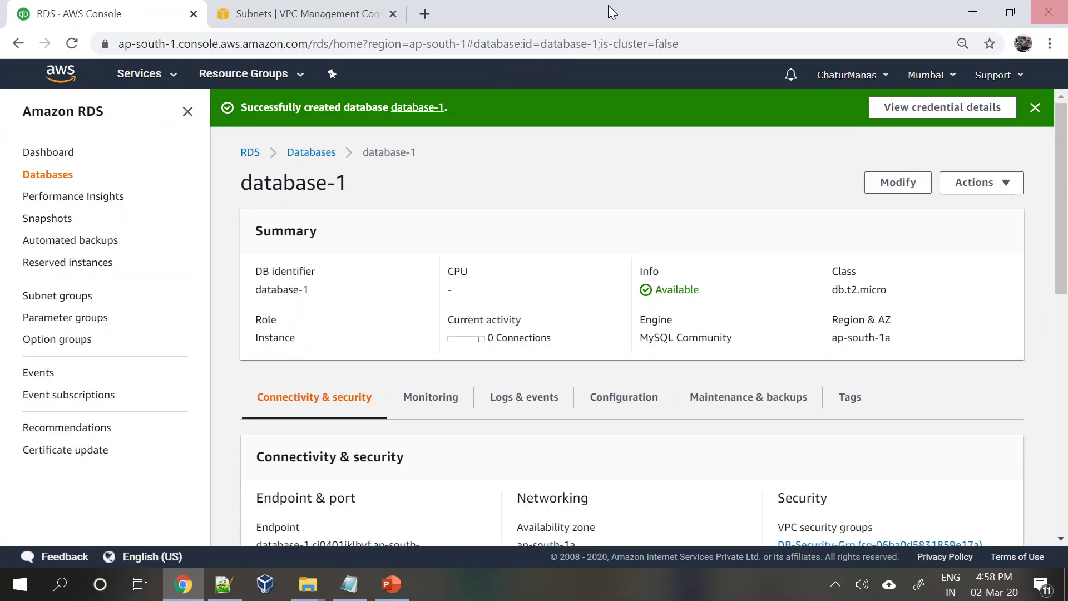
scroll(542, 395, "down", 2)
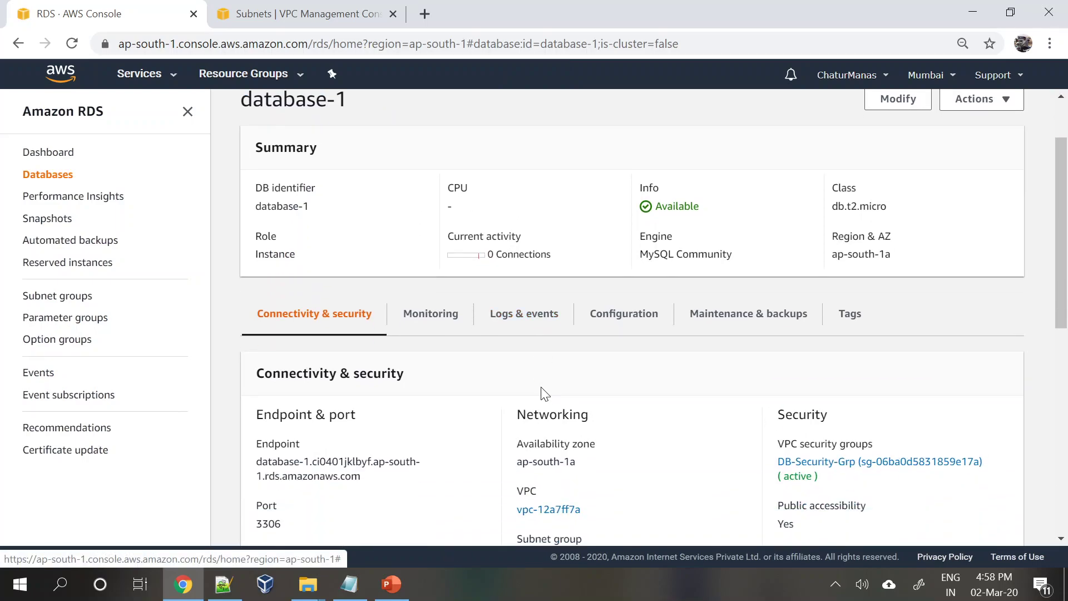
scroll(543, 393, "down", 3)
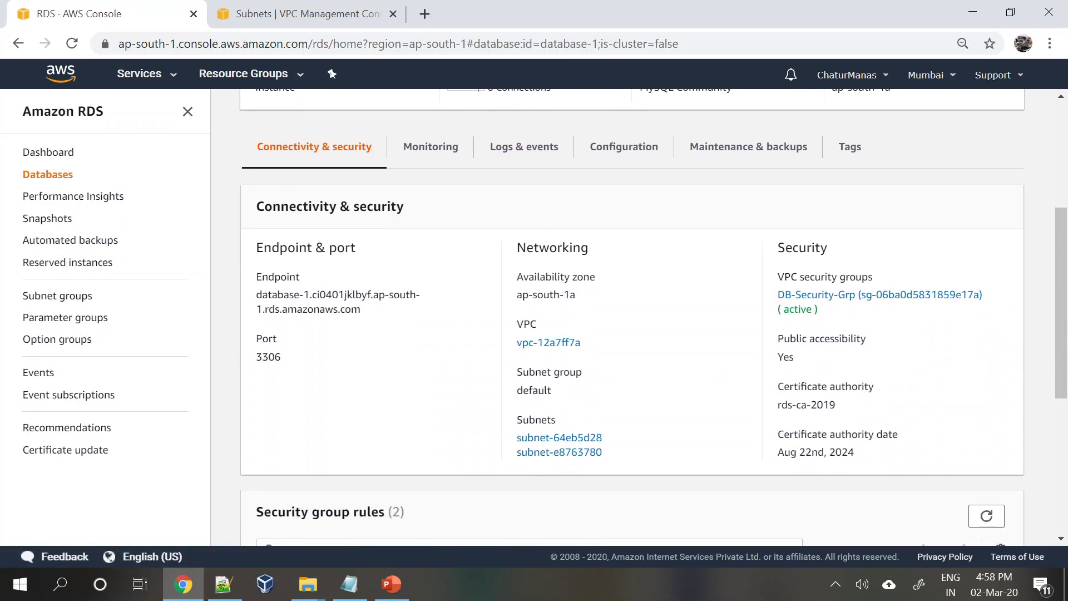
scroll(544, 395, "up", 5)
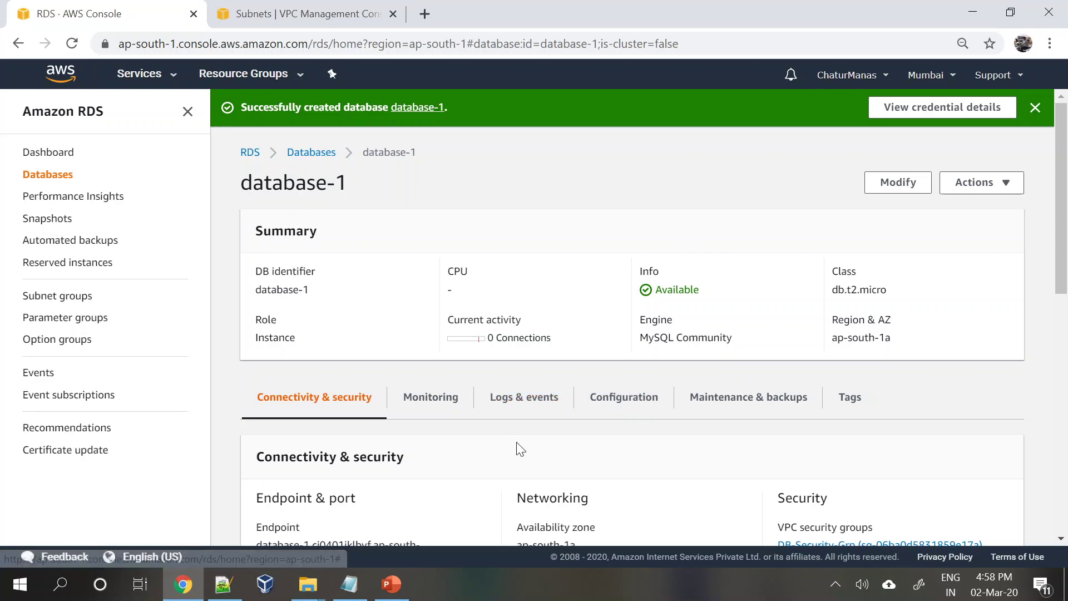
scroll(516, 445, "down", 3)
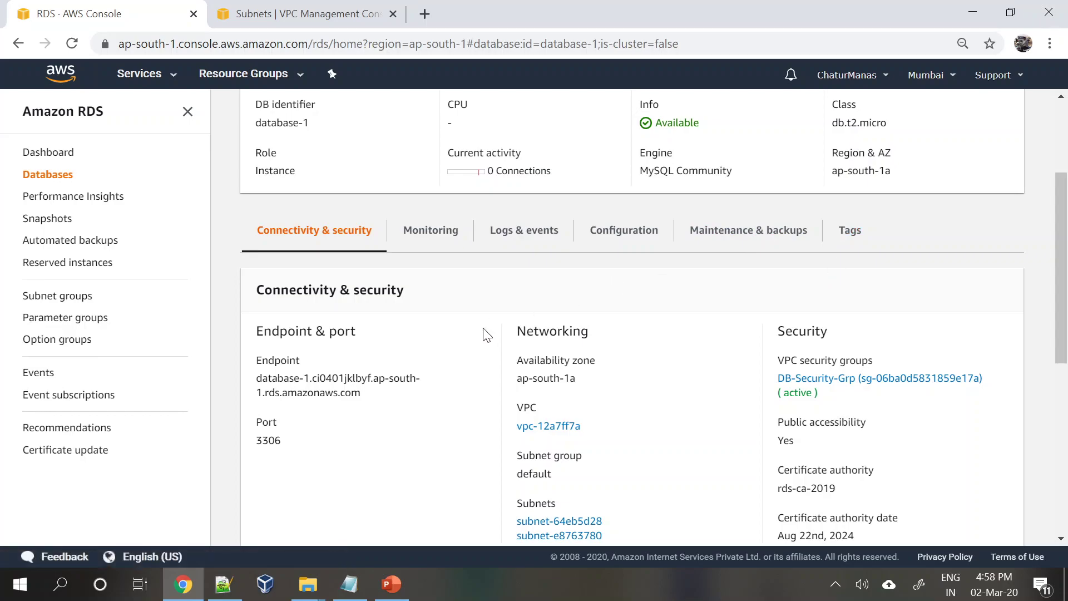
scroll(487, 334, "up", 3)
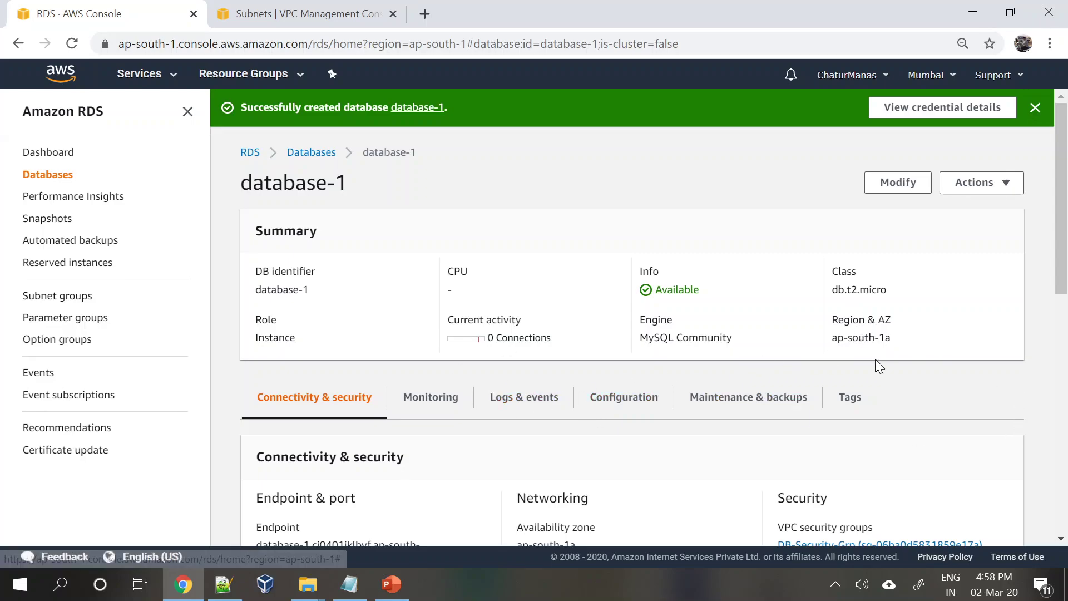
scroll(496, 446, "down", 3)
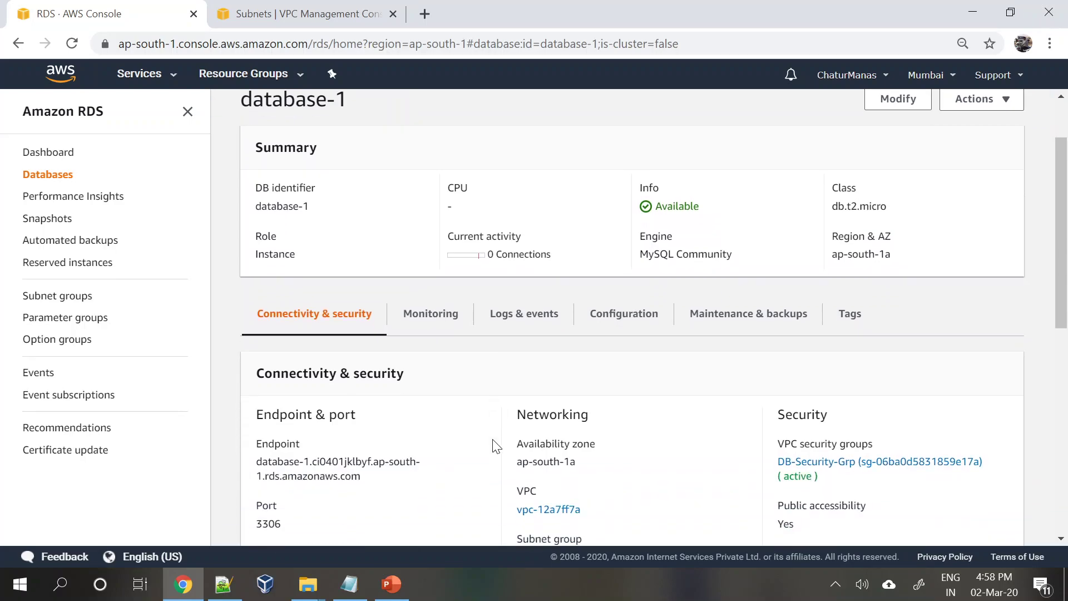
scroll(496, 446, "down", 3)
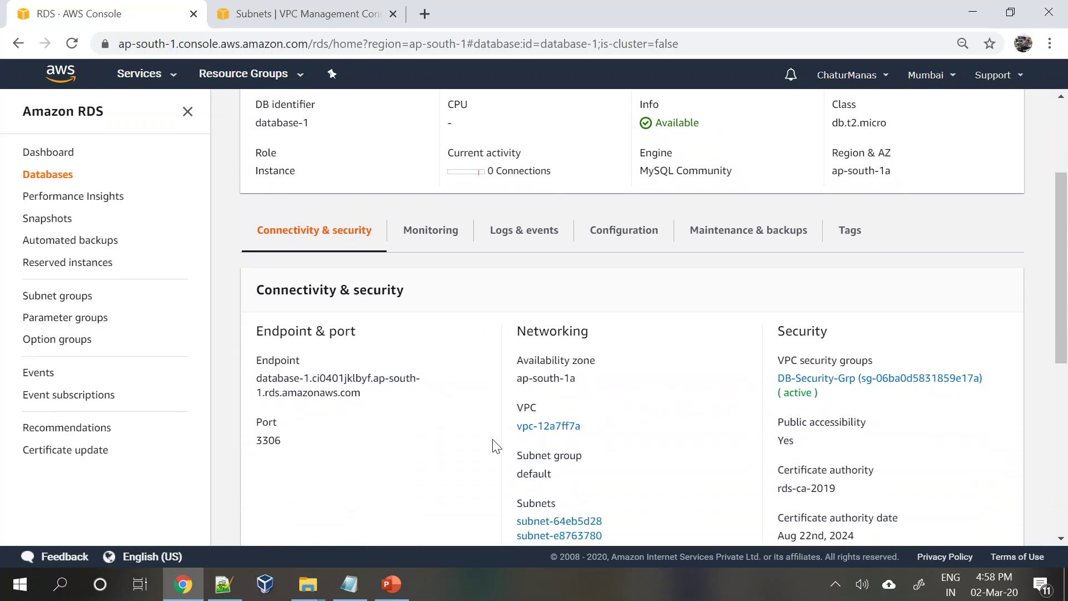
scroll(496, 446, "down", 3)
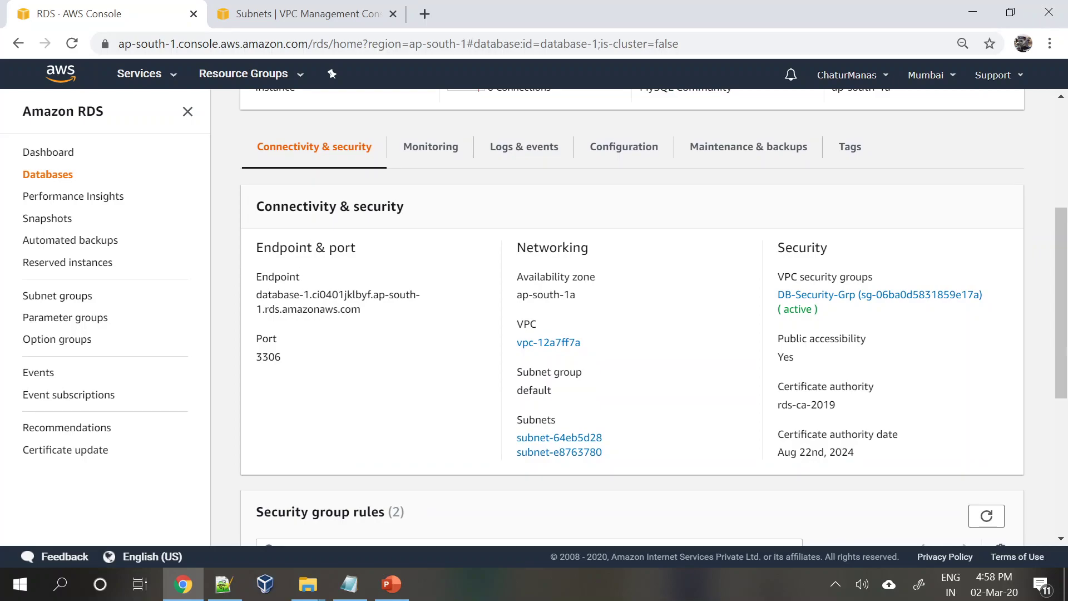
- Select the full database-1 endpoint address text
left_click_drag(256, 290, 390, 307)
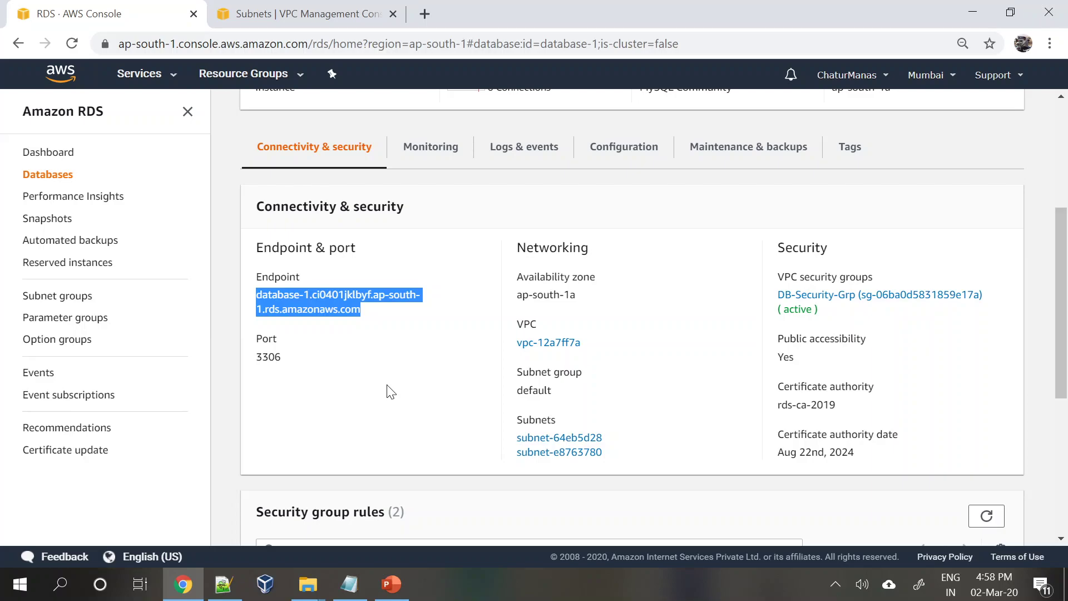
left_click(390, 392)
left_click_drag(256, 295, 386, 345)
left_click(388, 351)
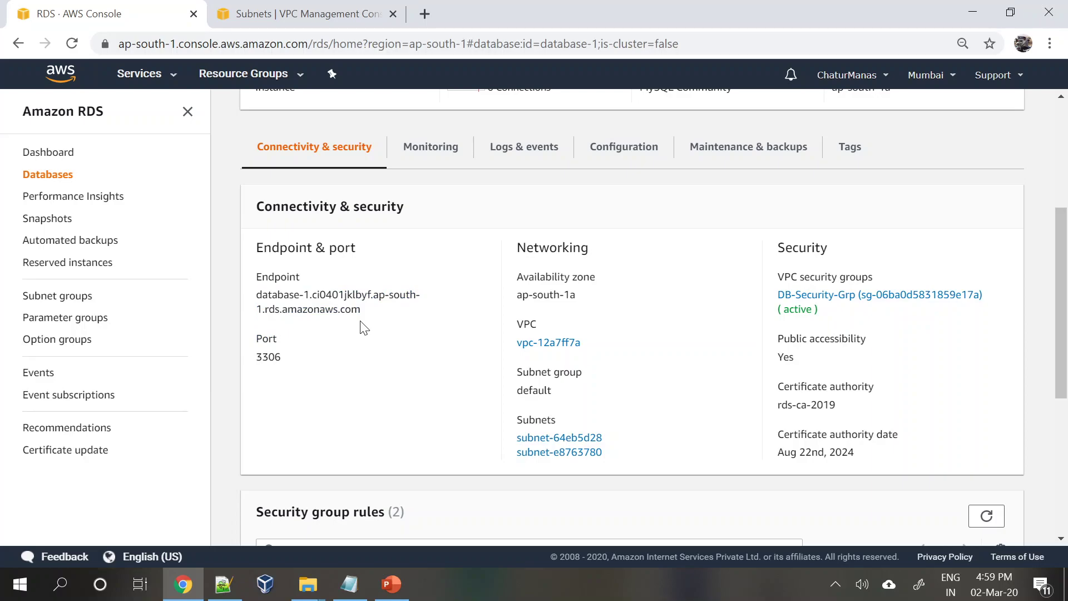
left_click_drag(256, 295, 376, 309)
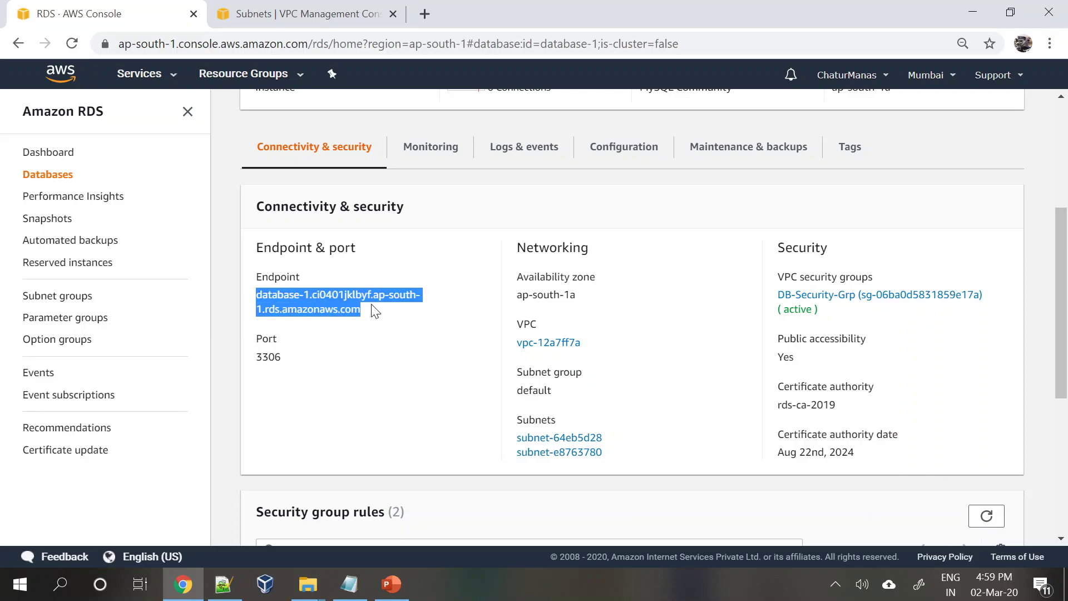
left_click(360, 372)
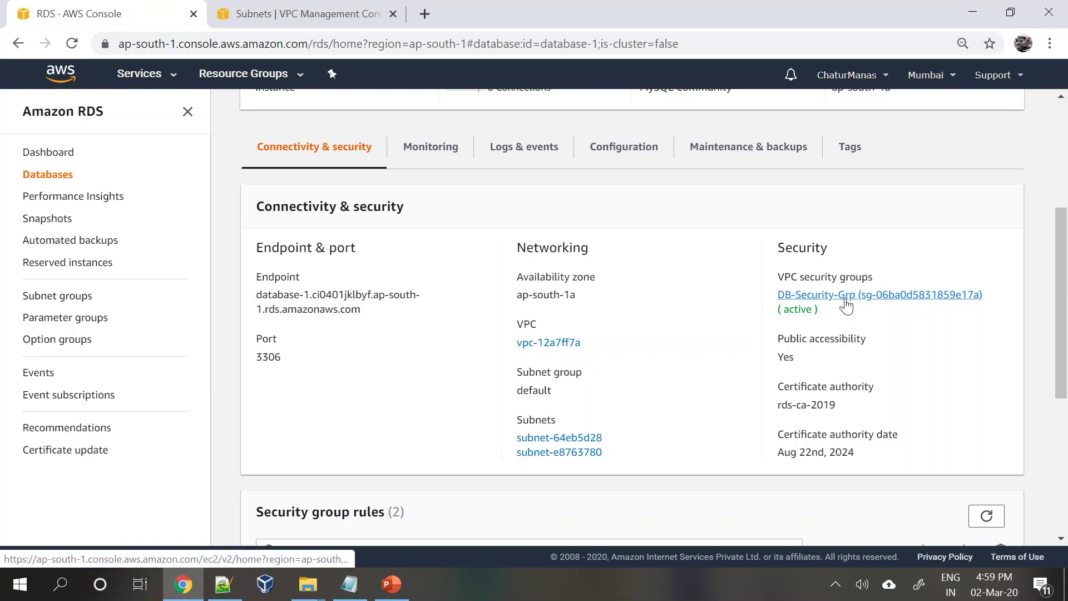
- Highlight public accessibility Yes, then the port 3306 and networking details
left_click_drag(778, 340, 813, 374)
double_click(785, 357)
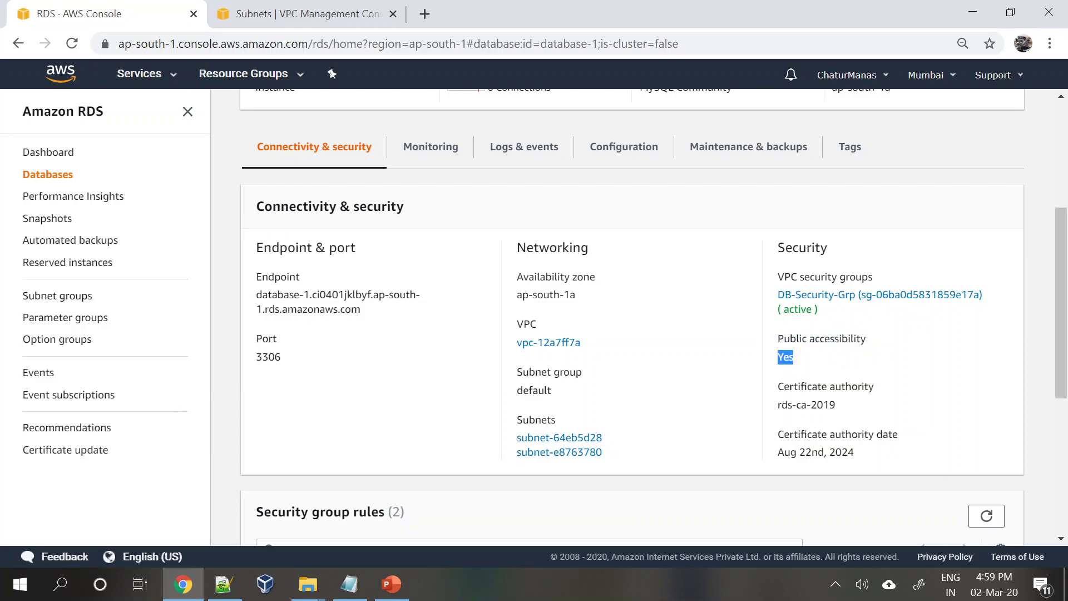
left_click_drag(381, 315, 263, 287)
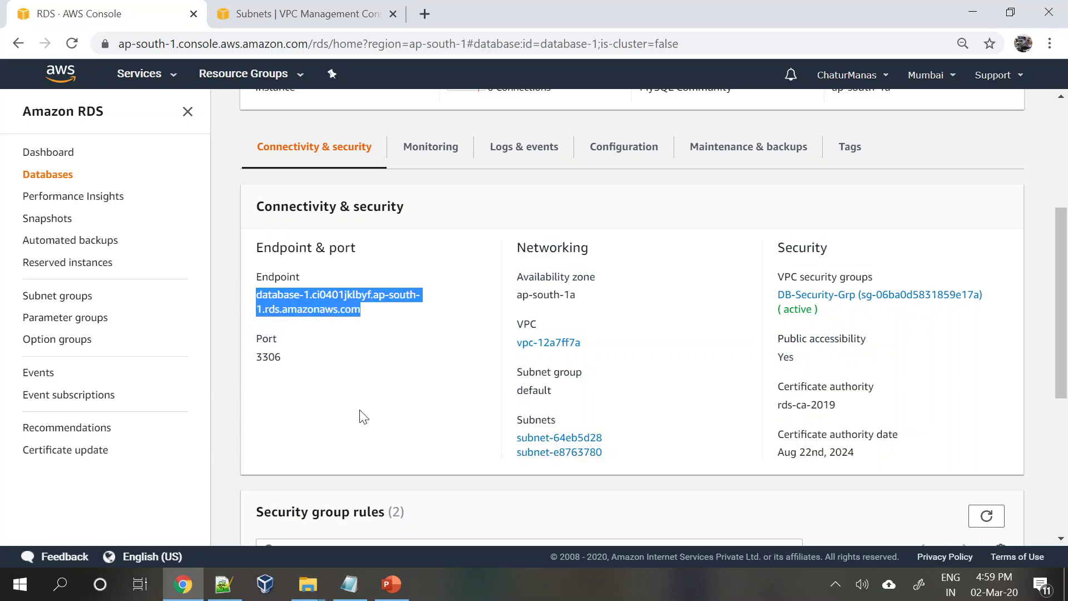
left_click(406, 385)
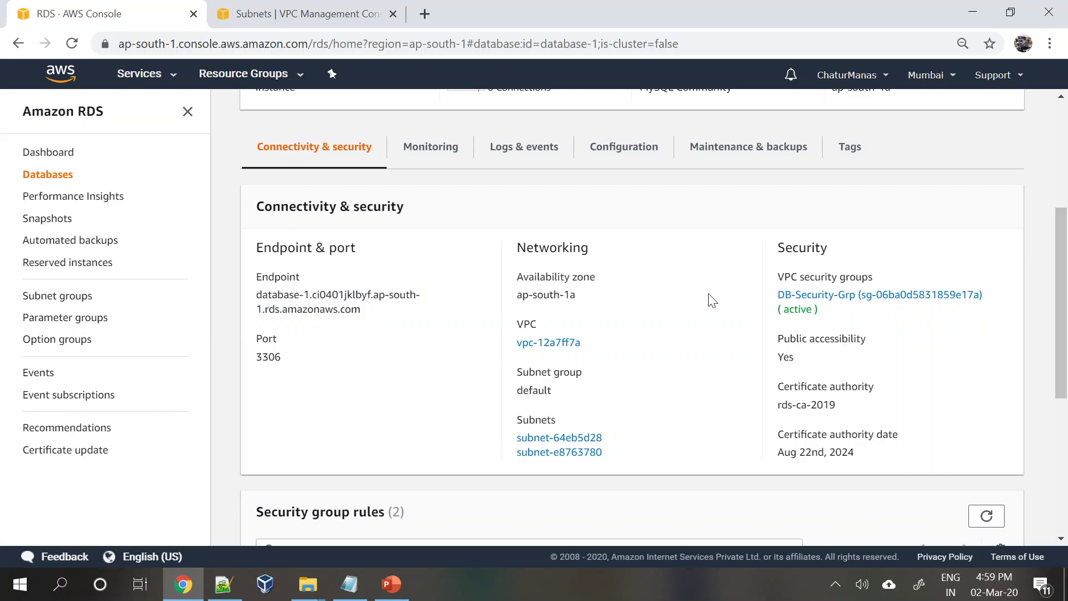
- Change DB-Security-Grp's inbound MYSQL/Aurora 3306 rule source to Anywhere and save it
left_click(848, 297)
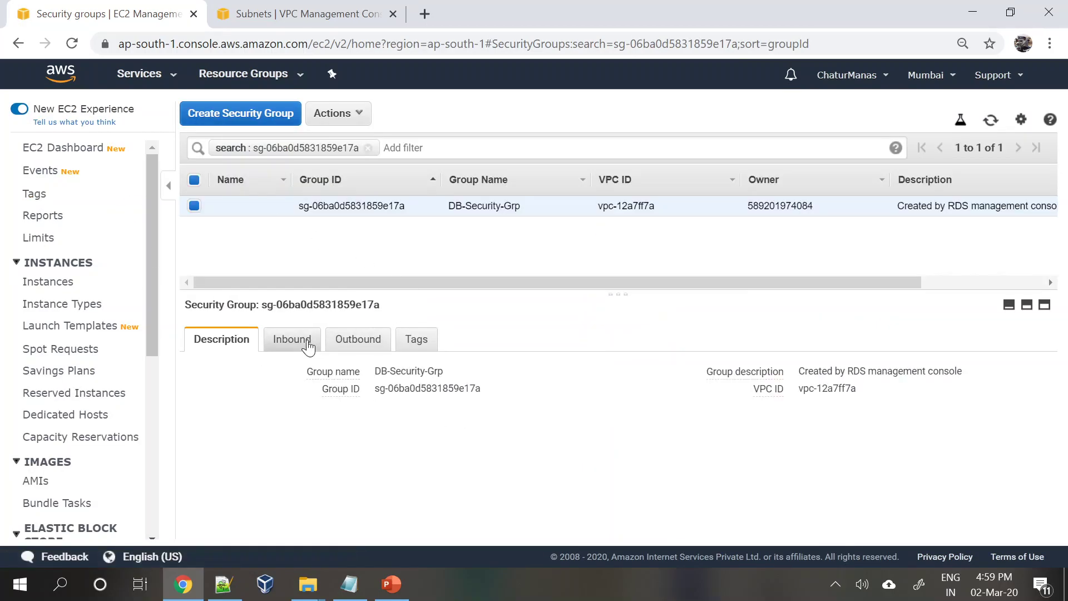
left_click(291, 339)
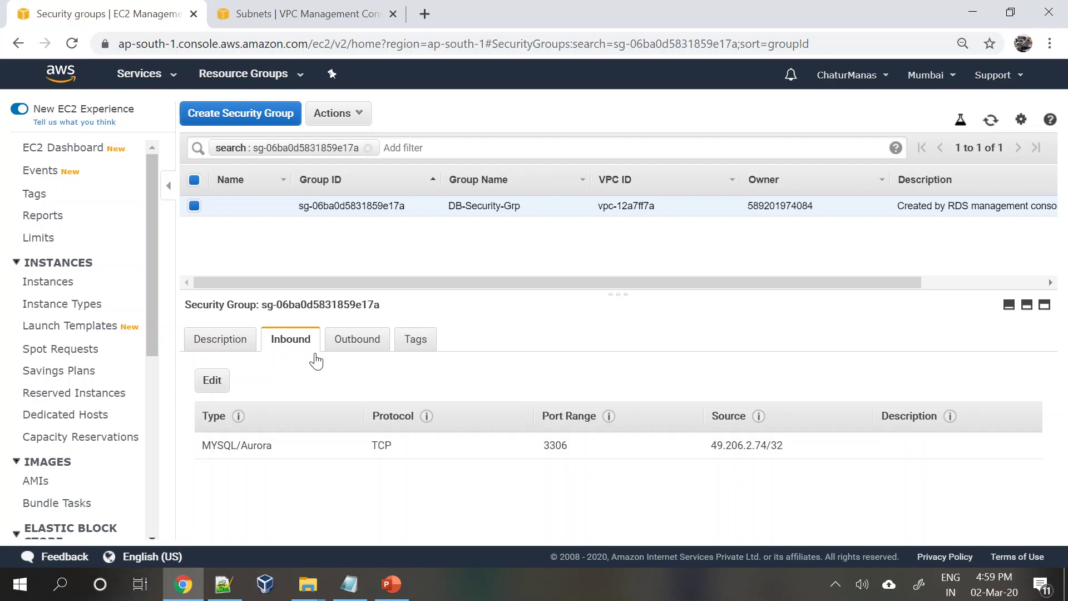
left_click(215, 384)
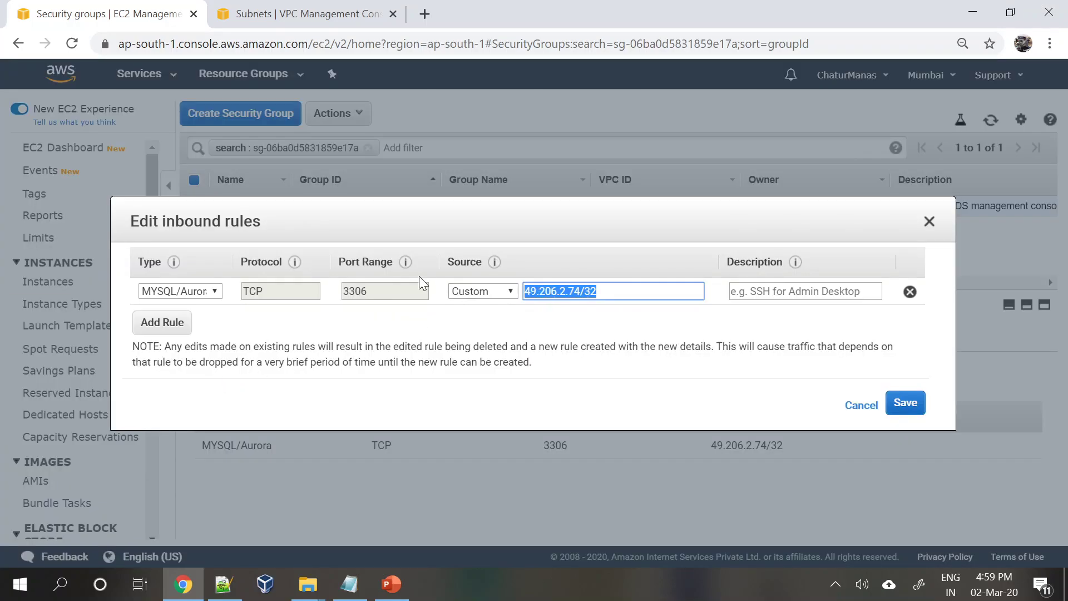
left_click(499, 289)
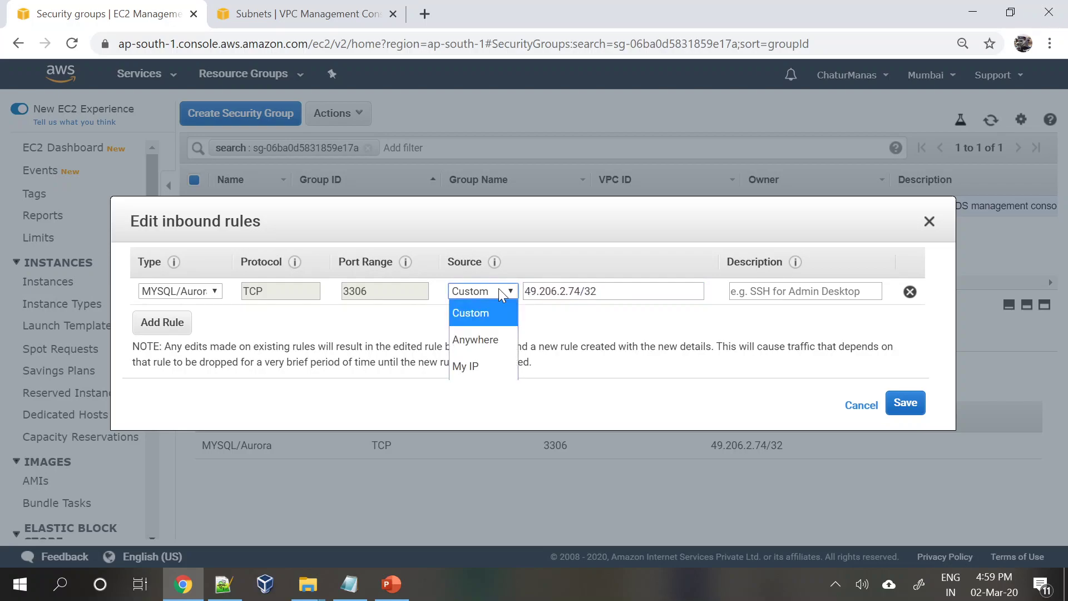
left_click(490, 342)
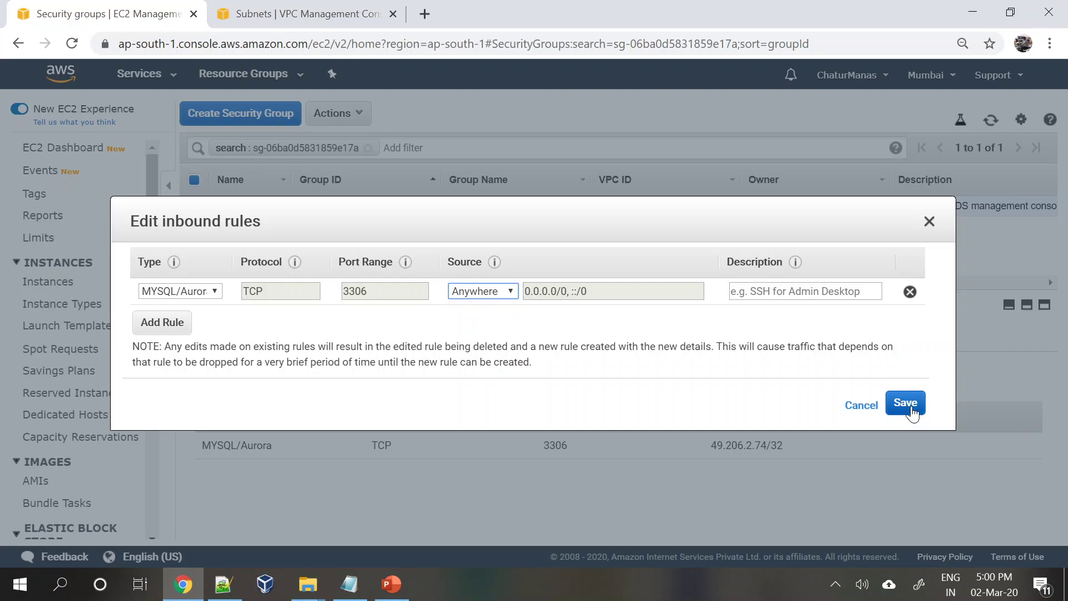
left_click(911, 410)
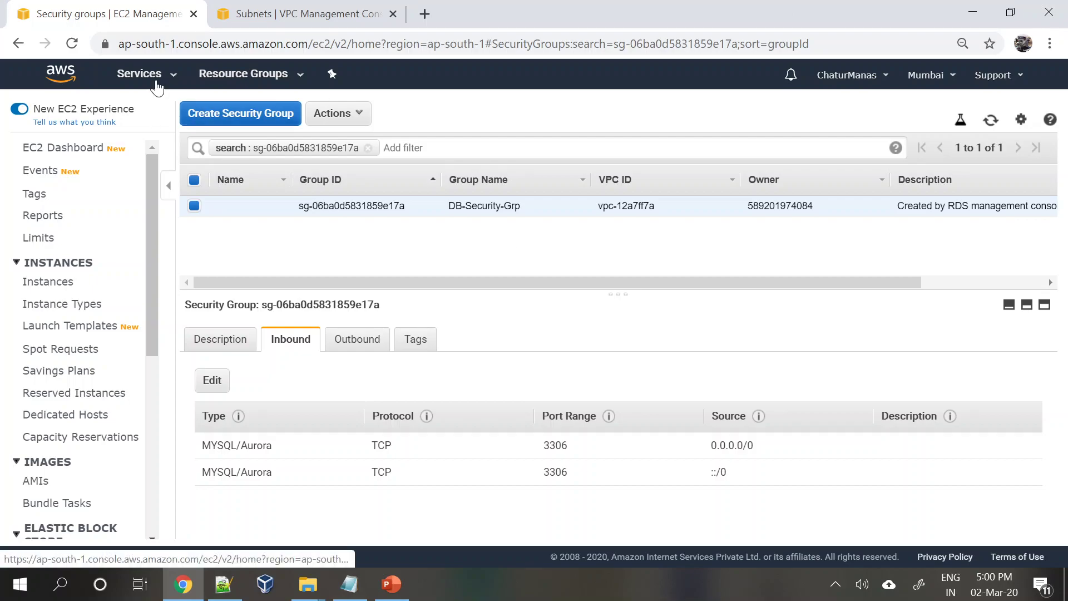
left_click(132, 82)
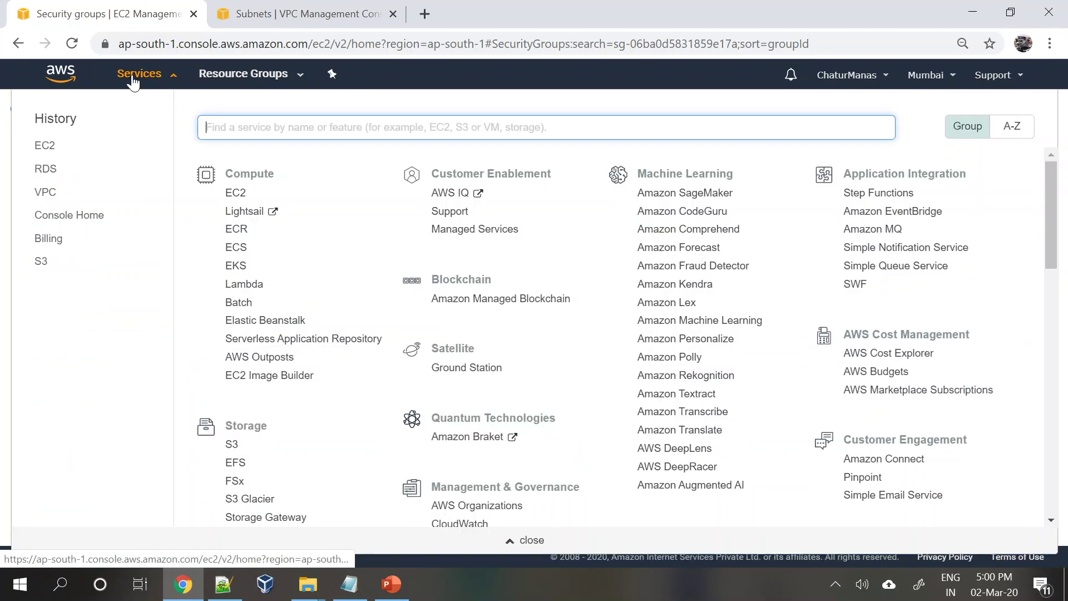
left_click(46, 173)
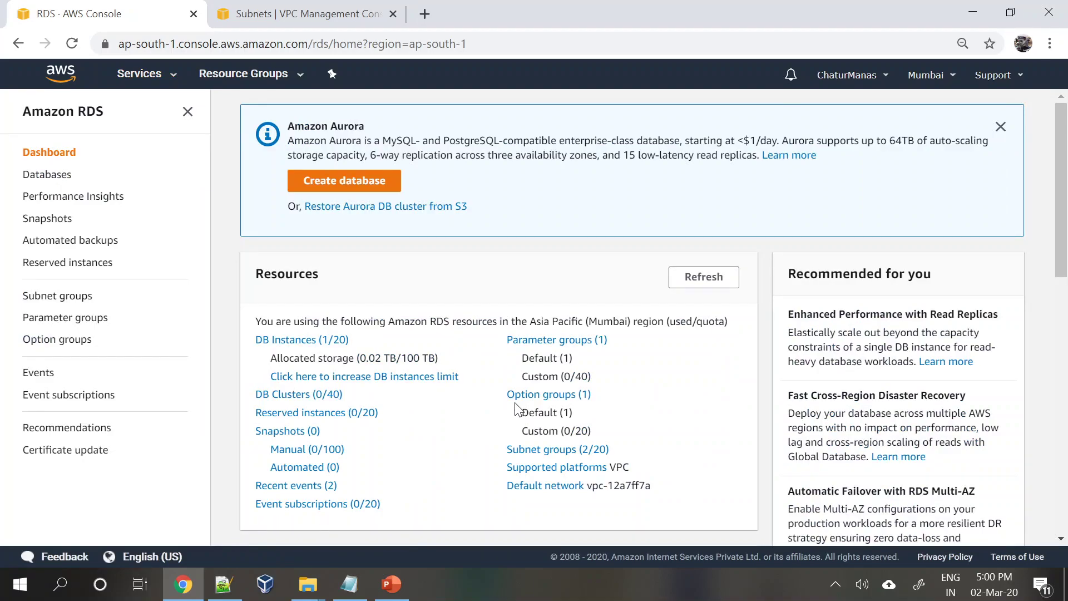
left_click(295, 341)
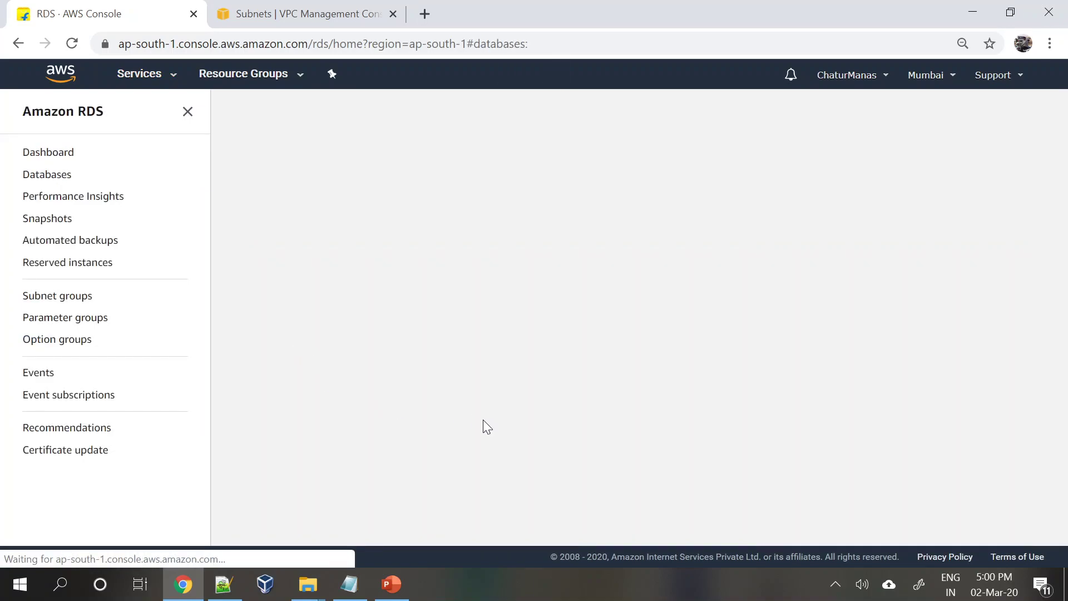
left_click(332, 272)
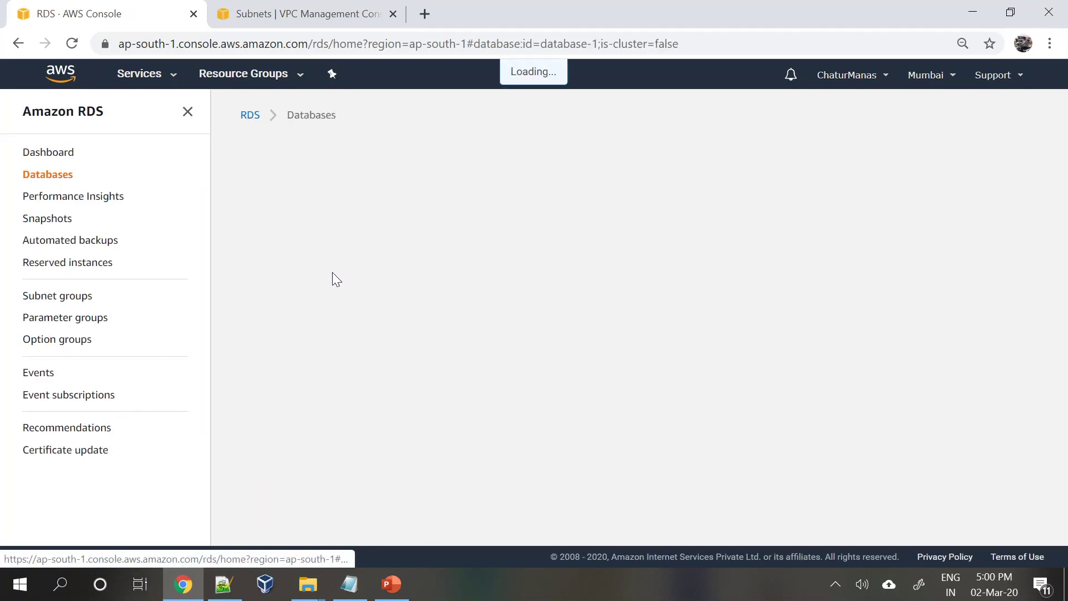
scroll(431, 395, "down", 3)
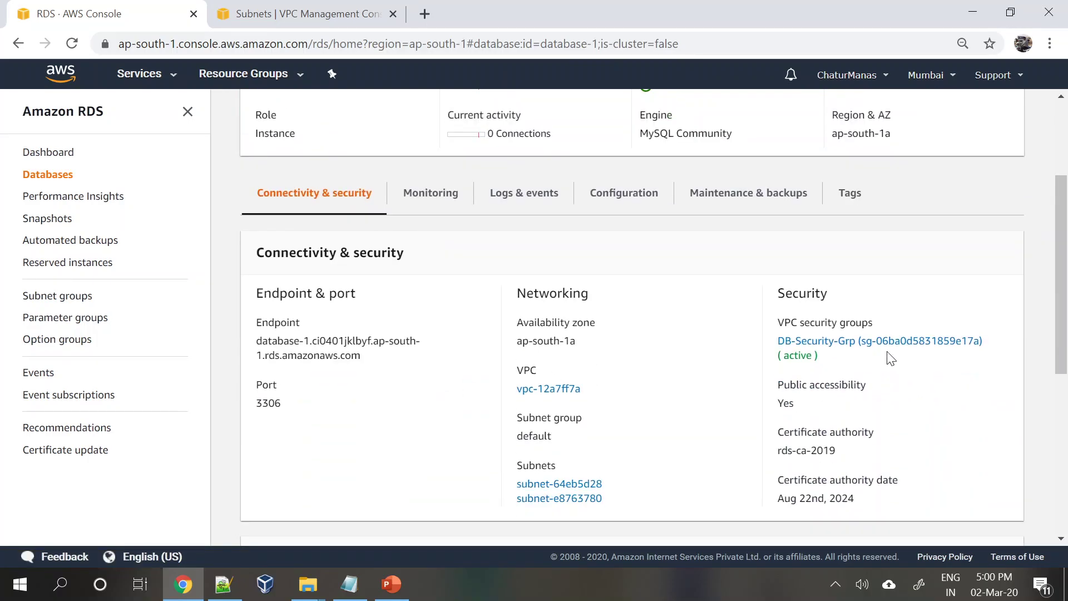
scroll(315, 396, "down", 3)
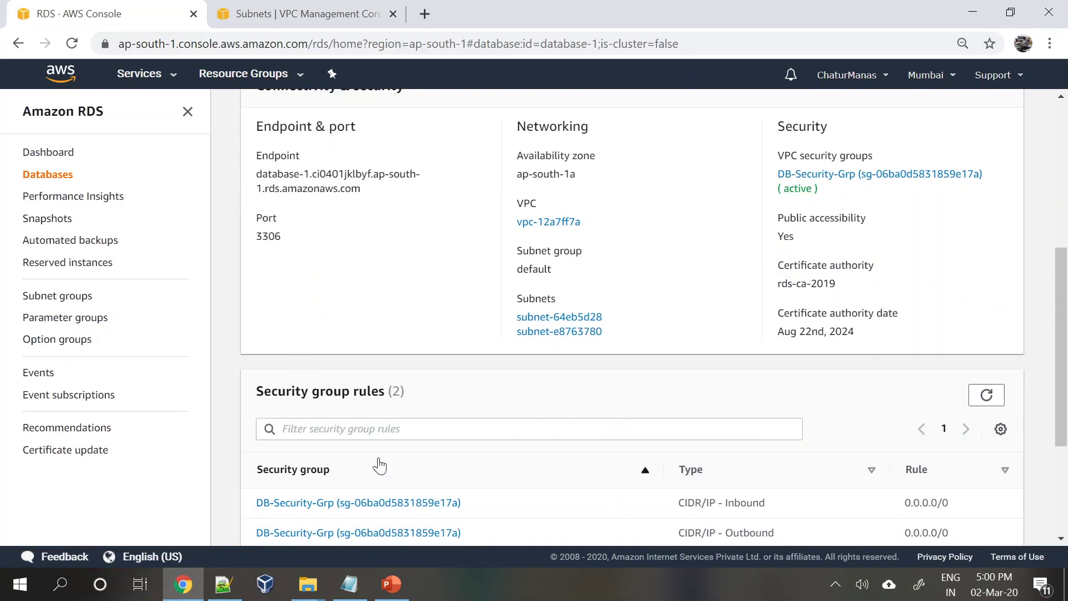
scroll(376, 465, "down", 3)
scroll(382, 464, "down", 1)
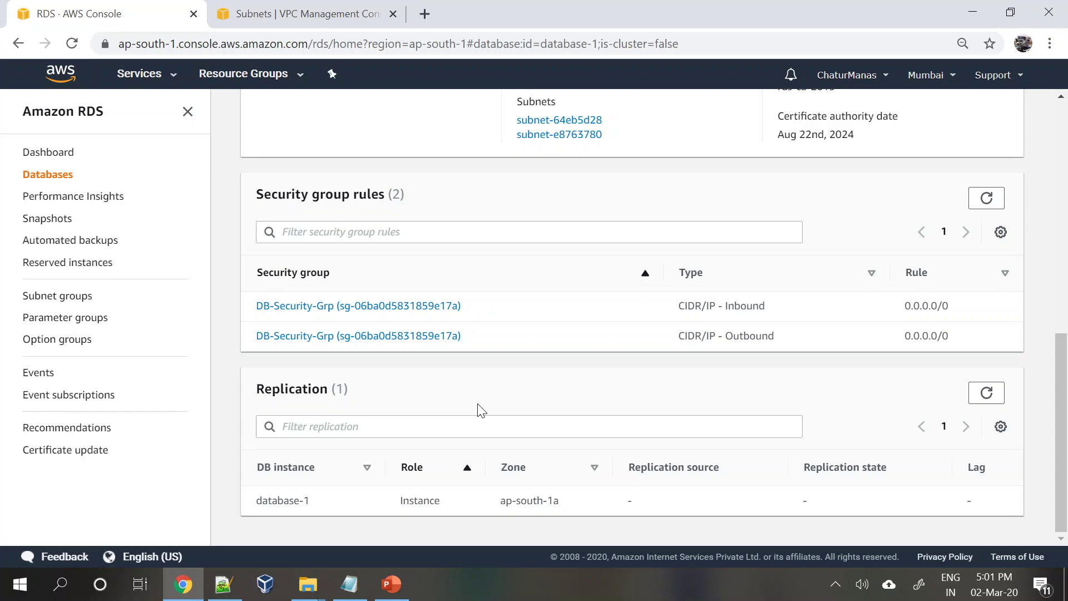
scroll(481, 410, "up", 10)
scroll(481, 410, "down", 3)
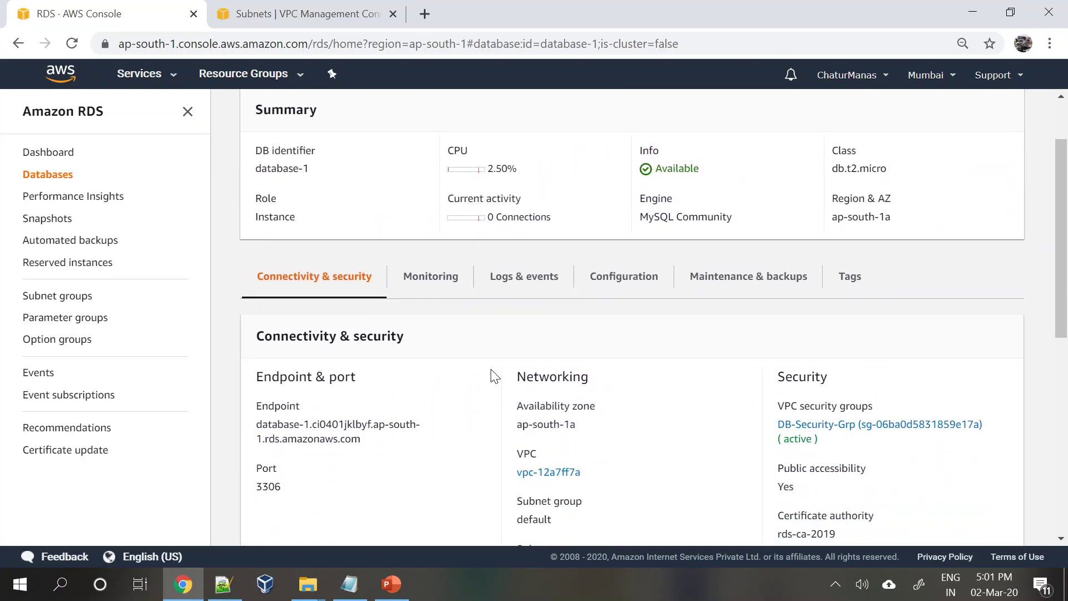
scroll(490, 376, "down", 2)
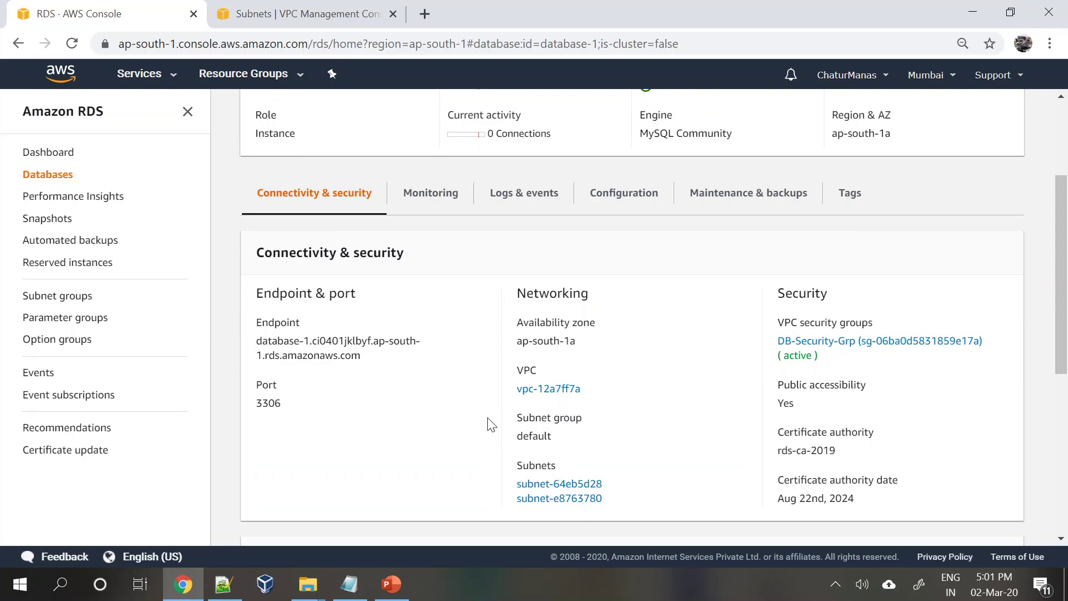
scroll(489, 423, "up", 3)
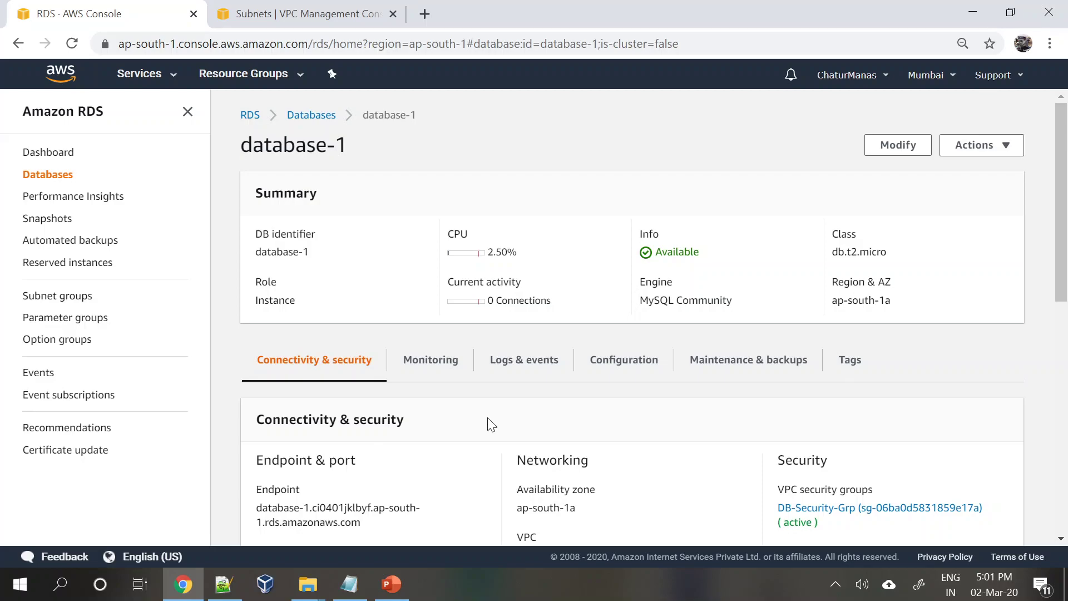
scroll(491, 425, "down", 3)
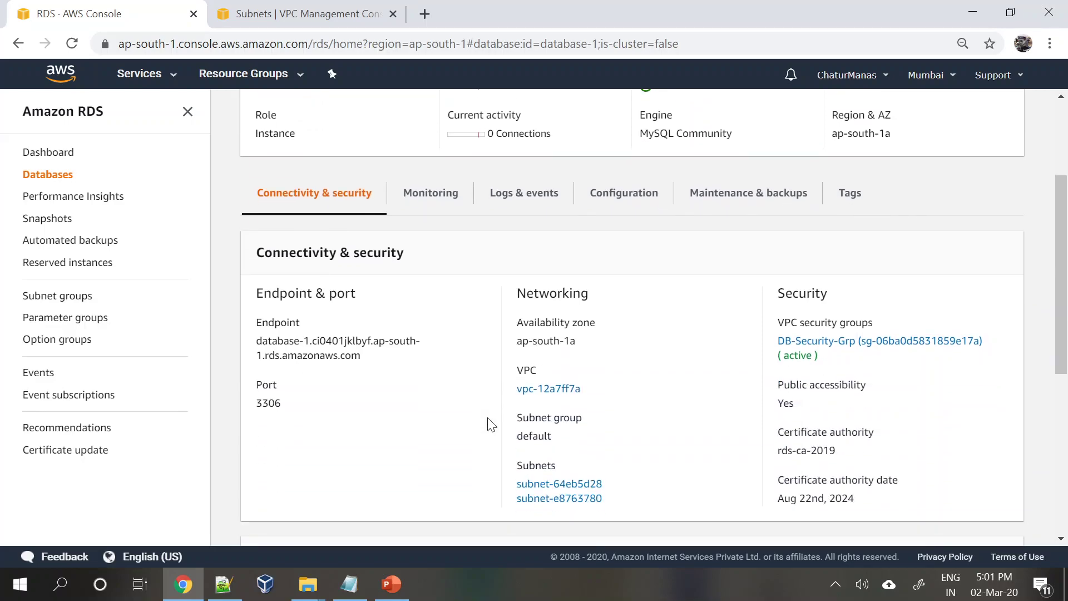
scroll(491, 424, "down", 1)
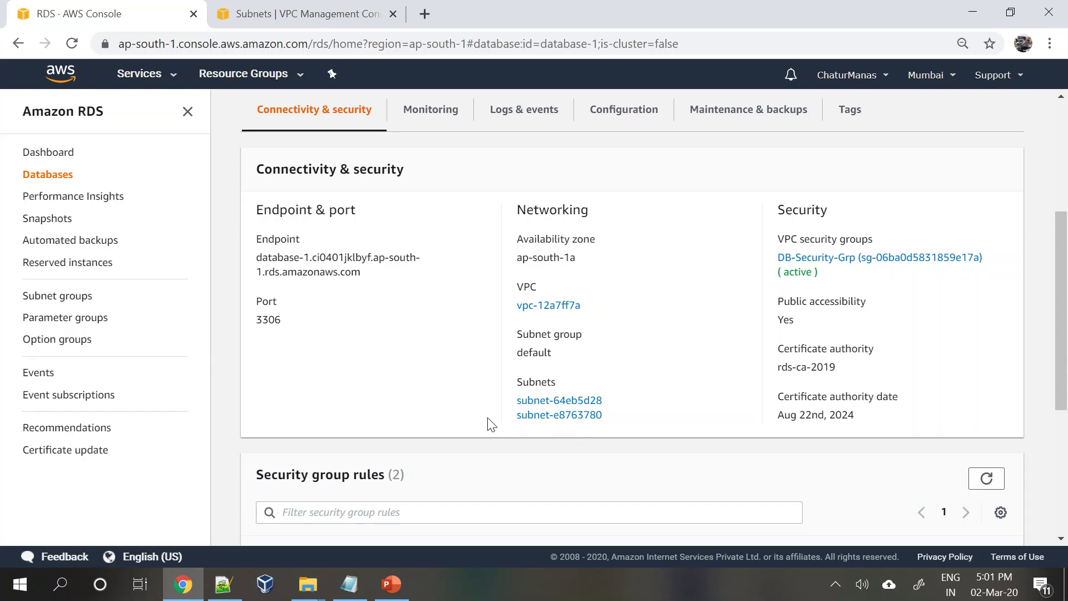
scroll(491, 424, "down", 4)
scroll(491, 424, "up", 4)
scroll(343, 347, "up", 1)
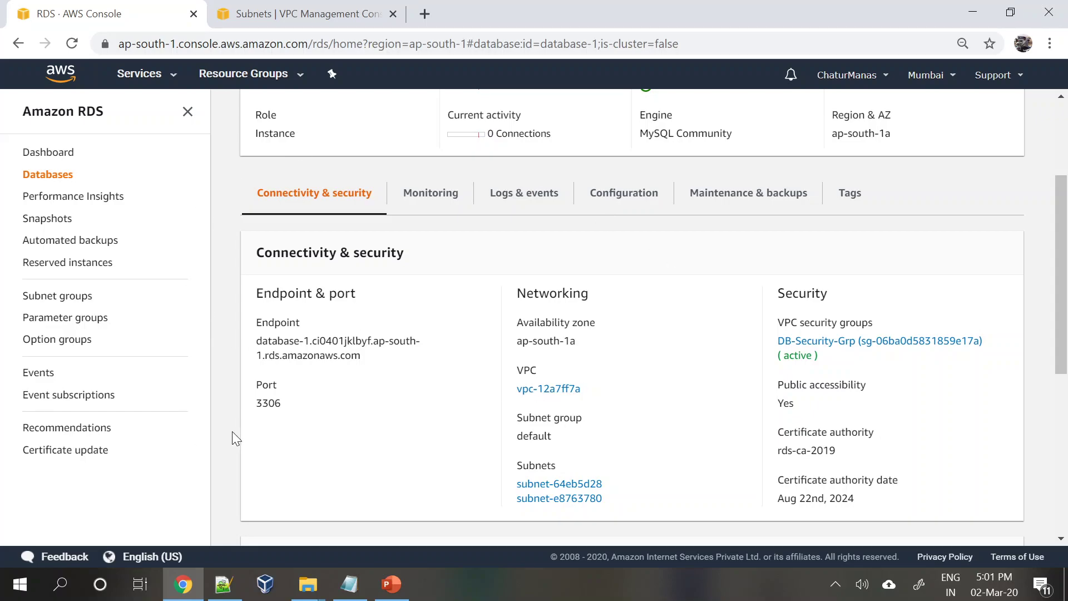
- Launch HeidiSQL from Windows search and bring the AWS RDS page alongside its session manager
left_click(62, 587)
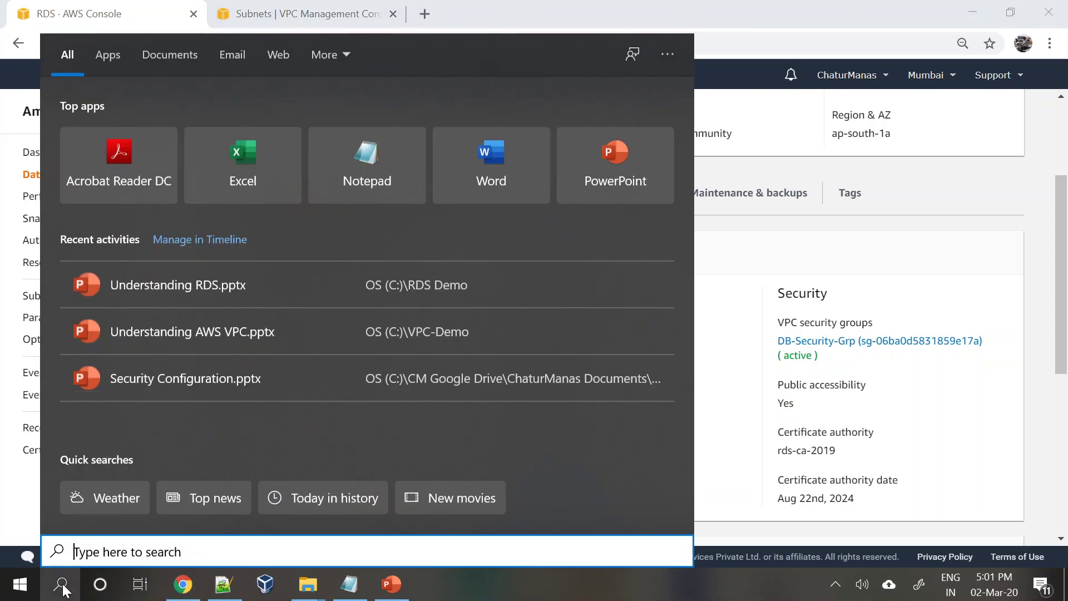
type("hei")
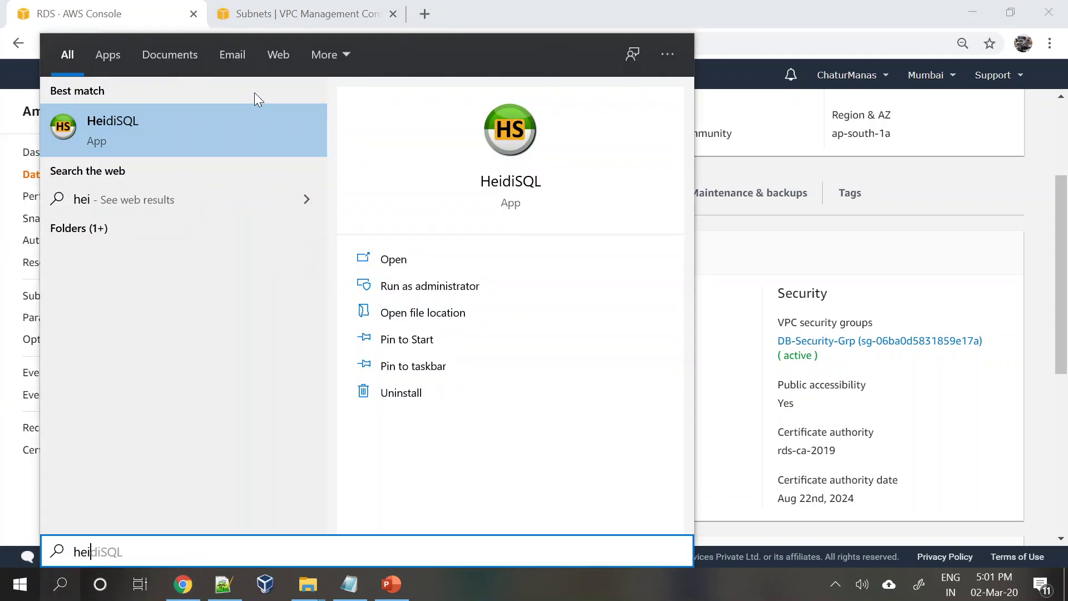
left_click(74, 142)
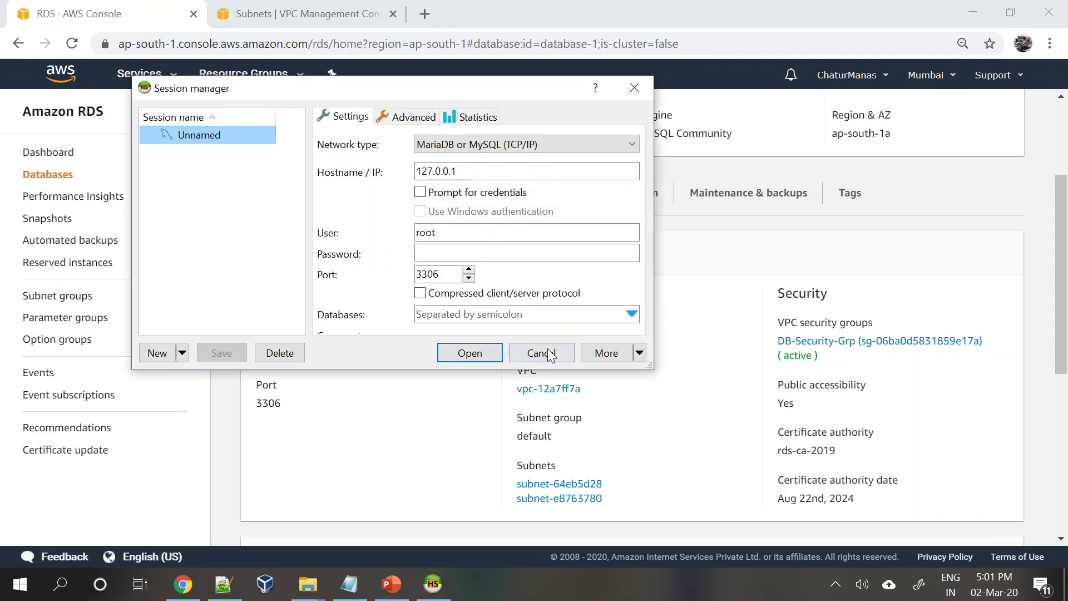
left_click_drag(399, 91, 716, 185)
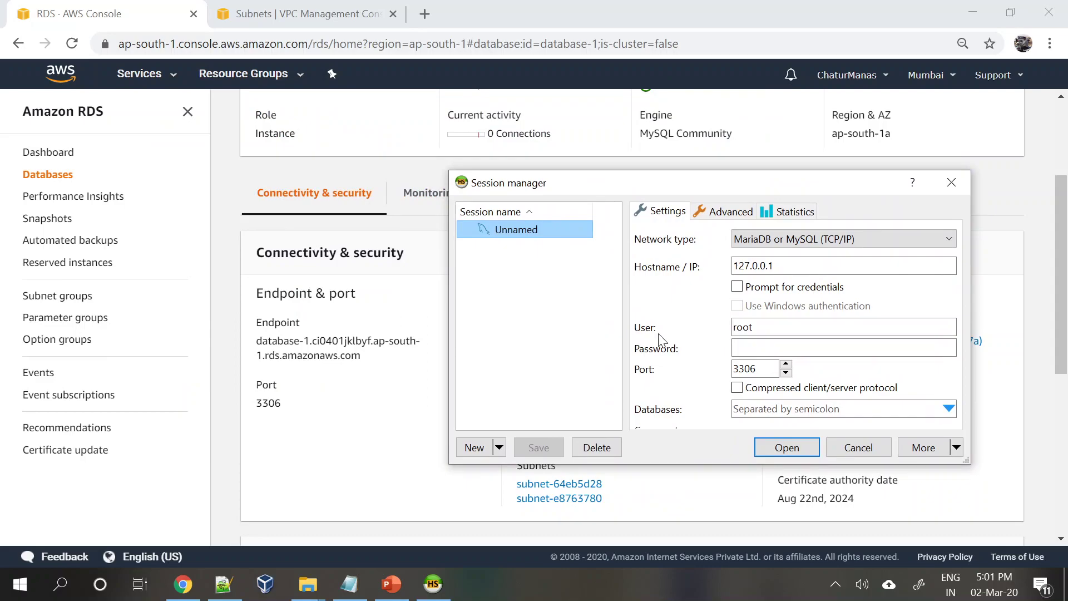
left_click(359, 381)
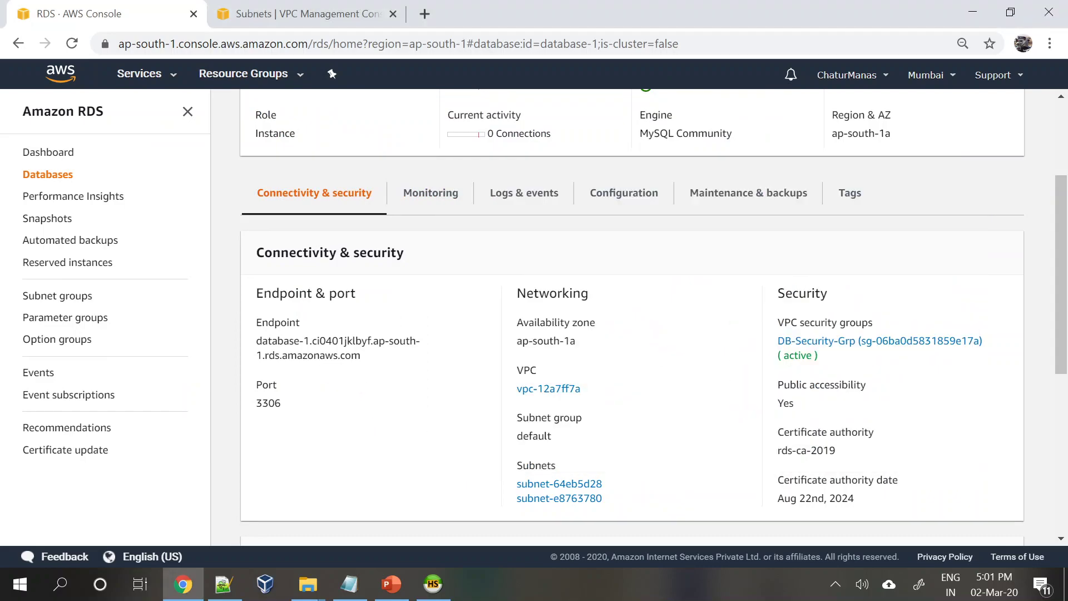
- Replace the session's hostname 127.0.0.1 with the copied database-1 RDS endpoint
left_click_drag(255, 341, 421, 368)
key("ctrl+c")
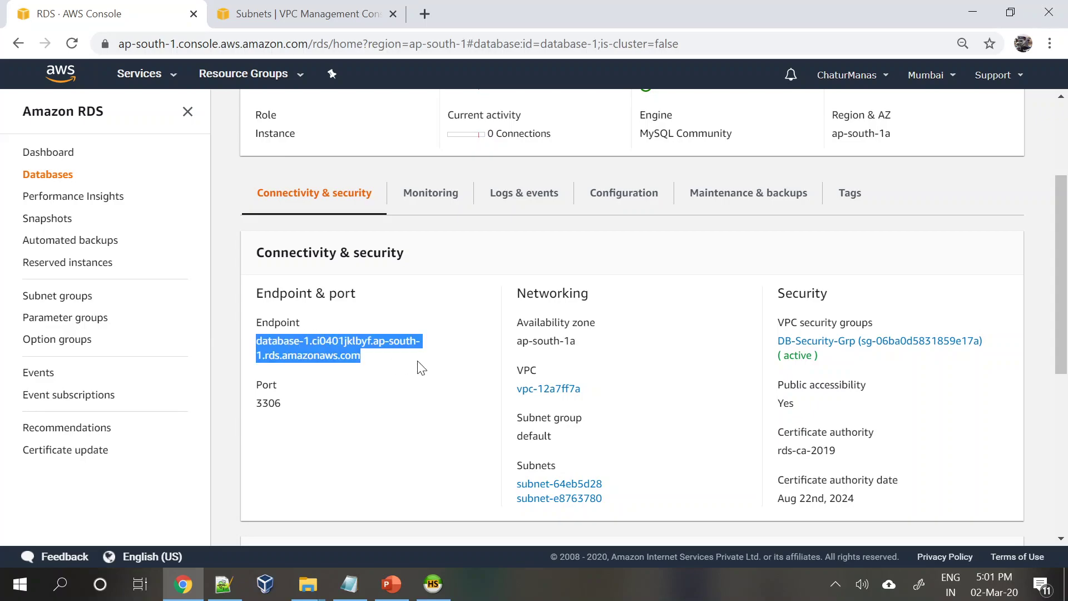
key("alt+Tab")
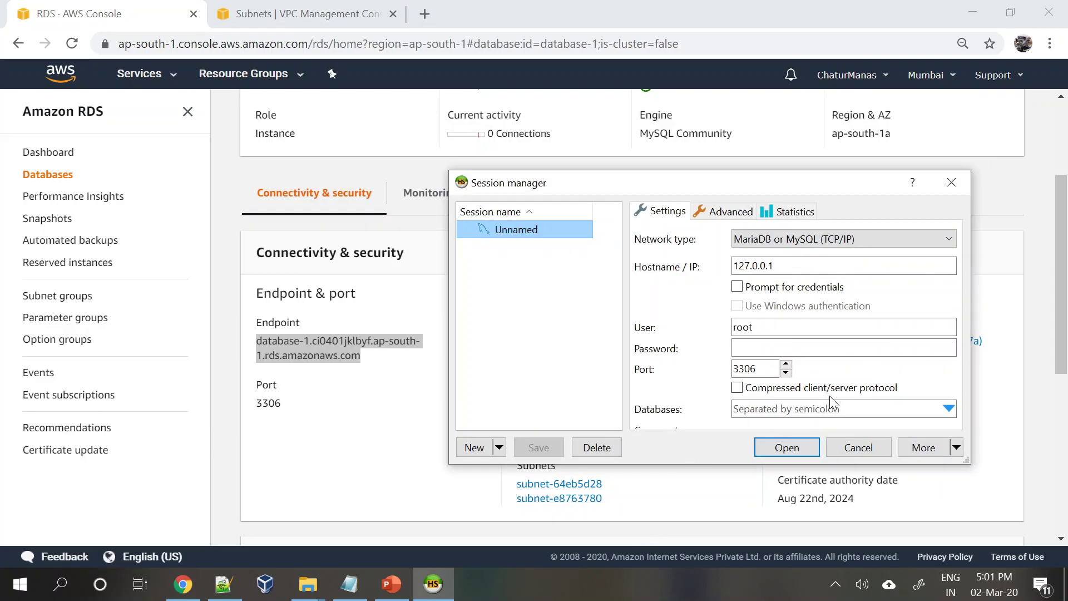
left_click_drag(807, 266, 217, 197)
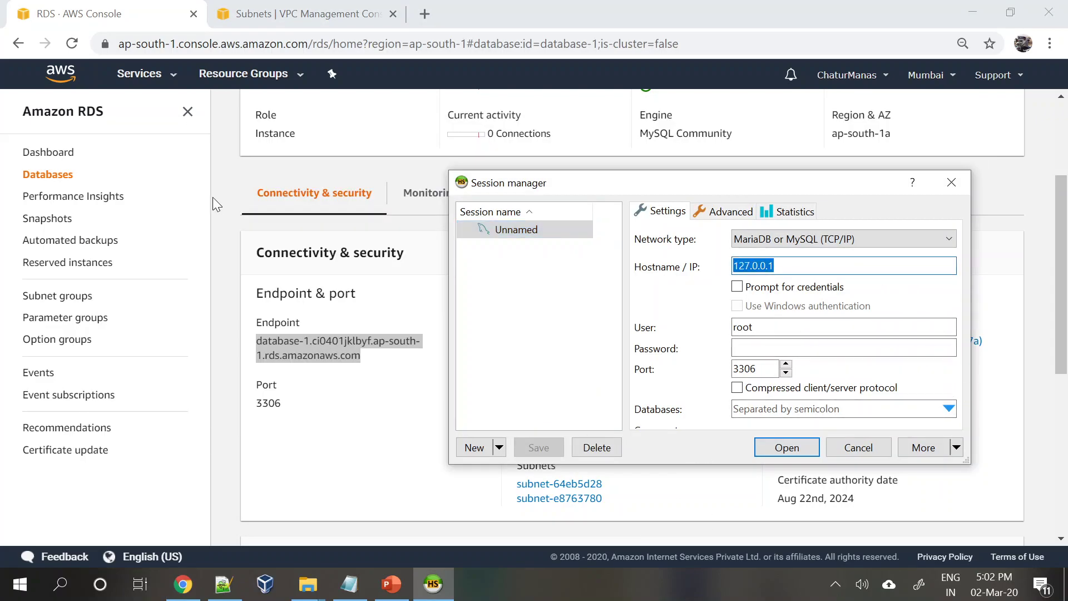
key("ctrl+v")
left_click_drag(718, 186, 547, 177)
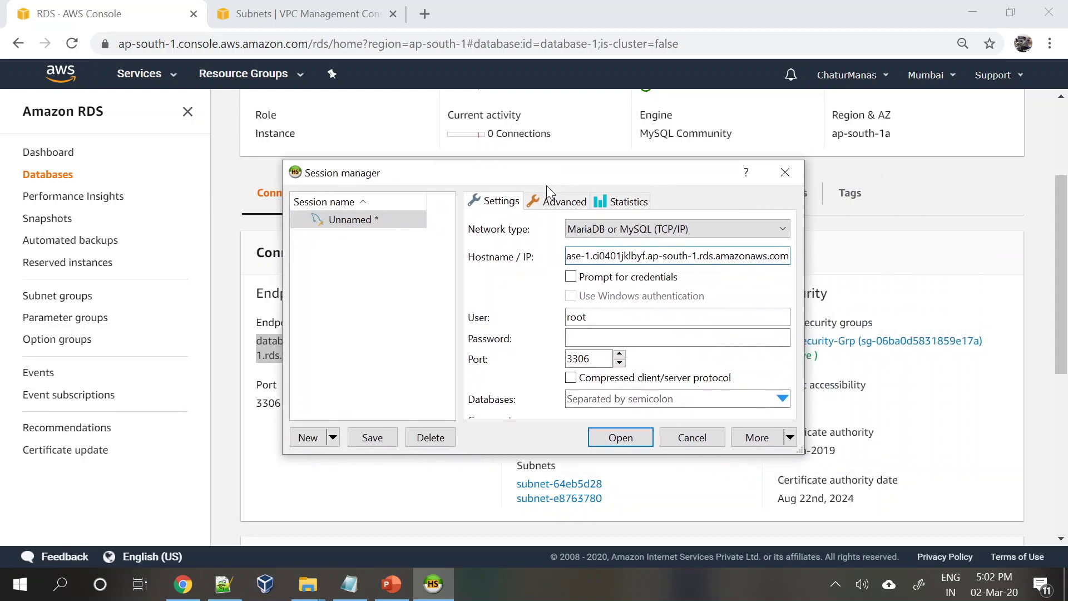
- Enter the admin user name and password, retype the password after access denied, and save the session
left_click_drag(611, 318, 566, 318)
type("admin")
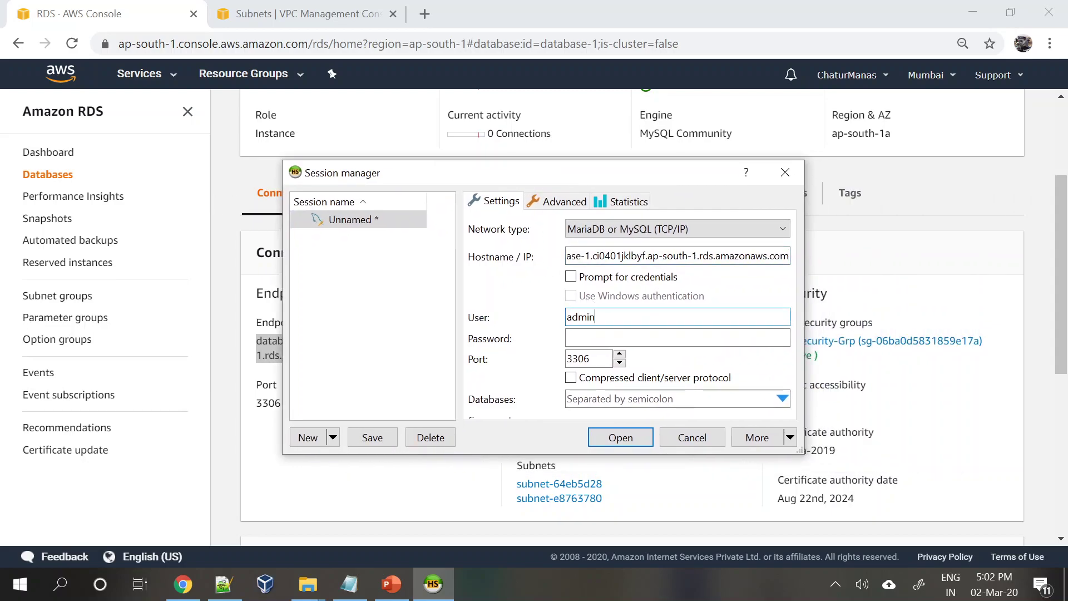
key("Tab")
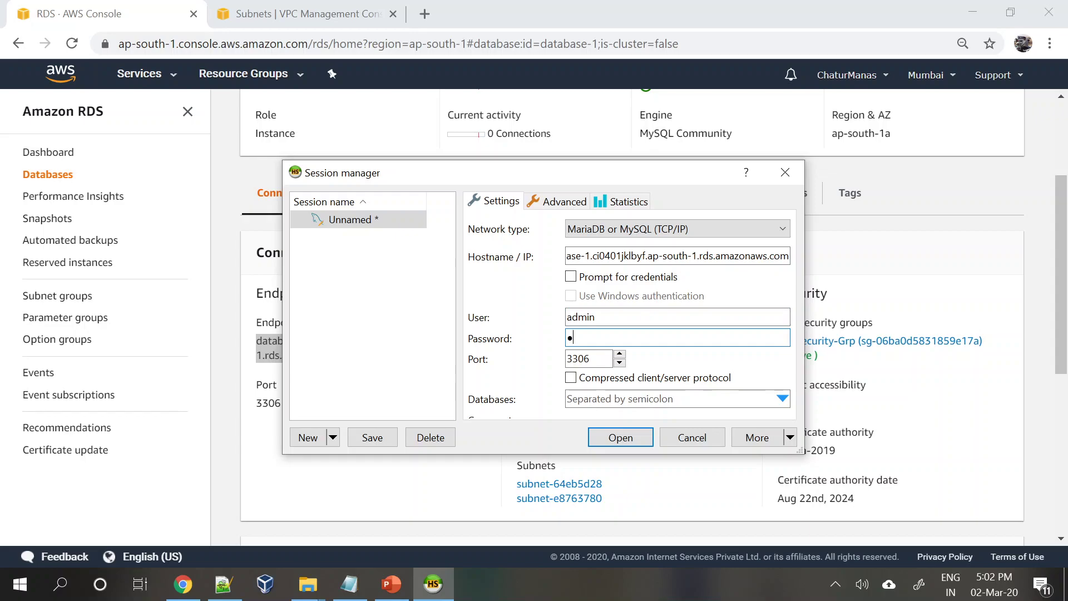
type("admin123")
left_click(616, 435)
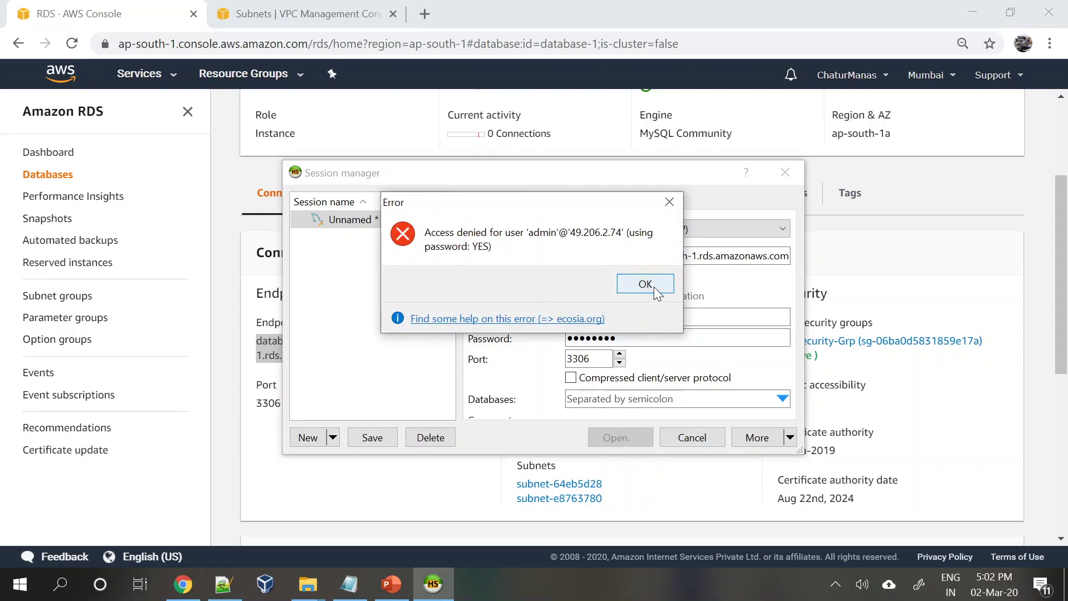
left_click(645, 285)
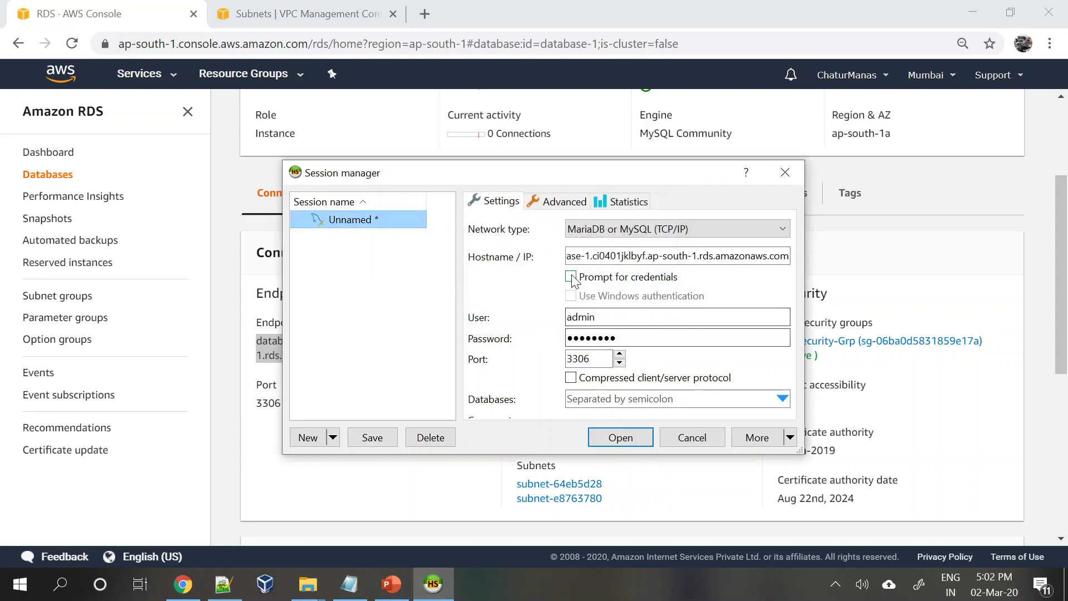
double_click(601, 337)
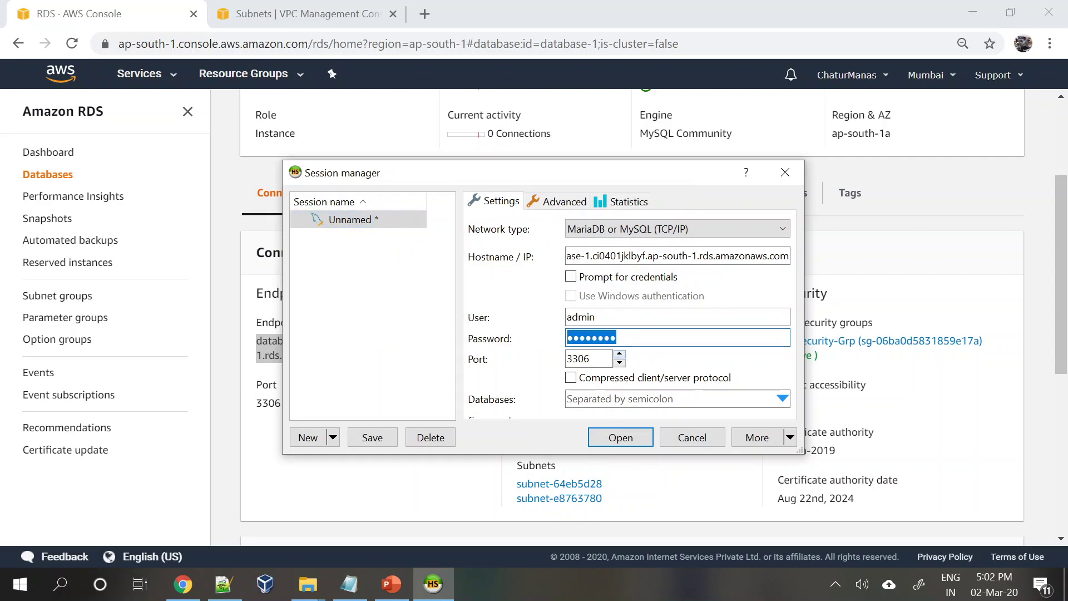
type("******")
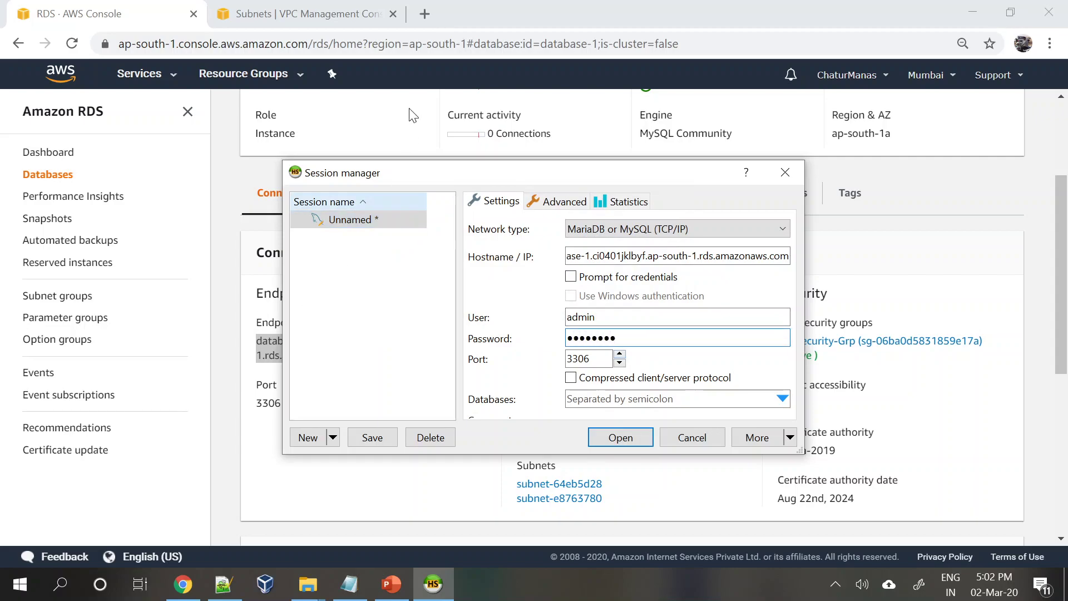
left_click(626, 437)
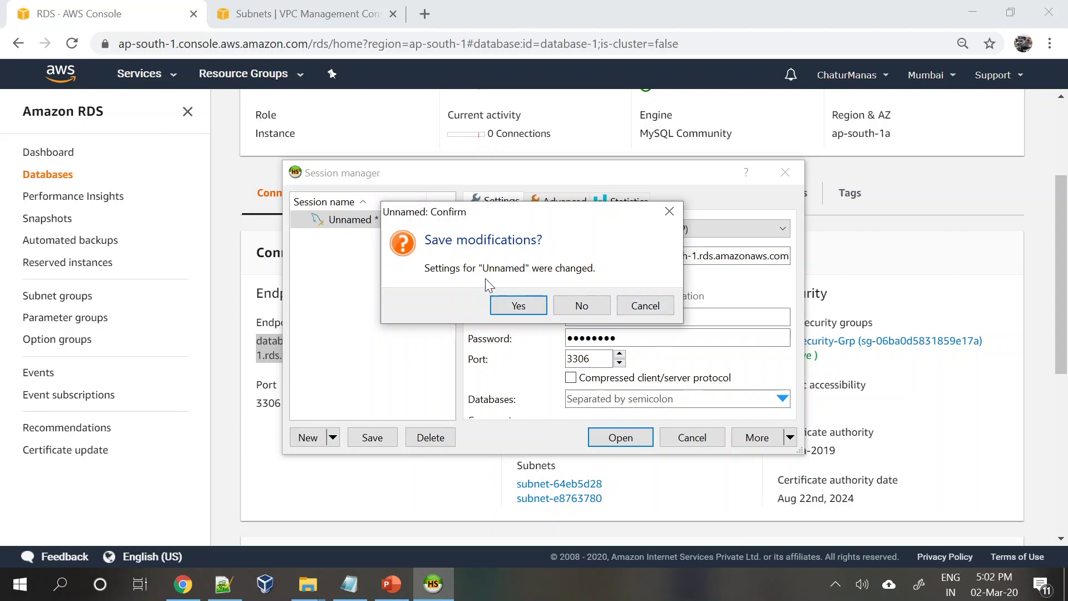
left_click(532, 302)
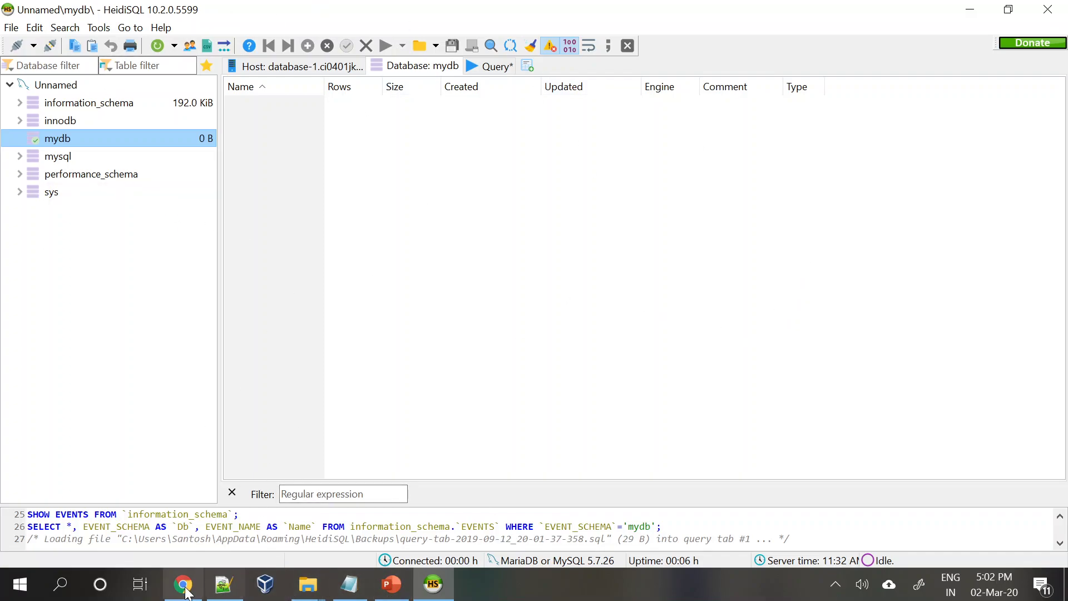
- Create a new table named Table1 in mydb
left_click(183, 584)
scroll(472, 414, "up", 3)
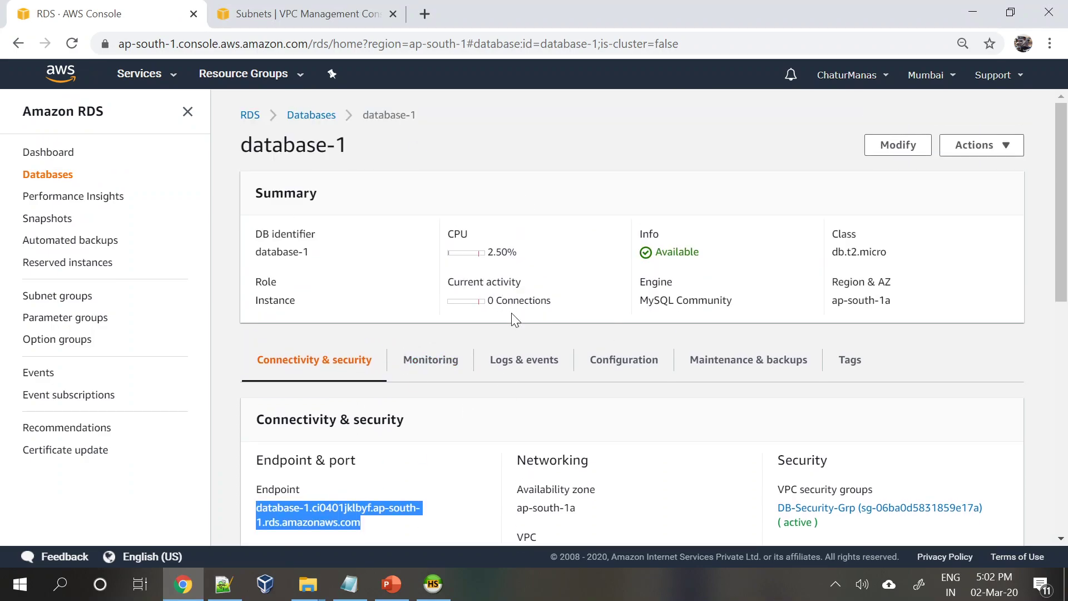
left_click(433, 584)
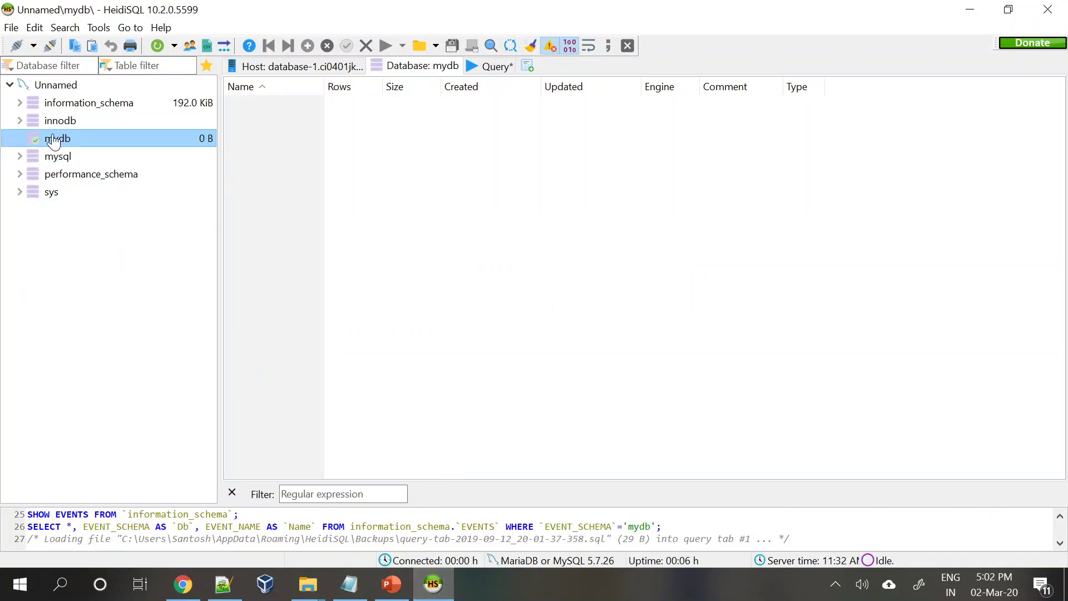
right_click(374, 173)
mouse_move(432, 255)
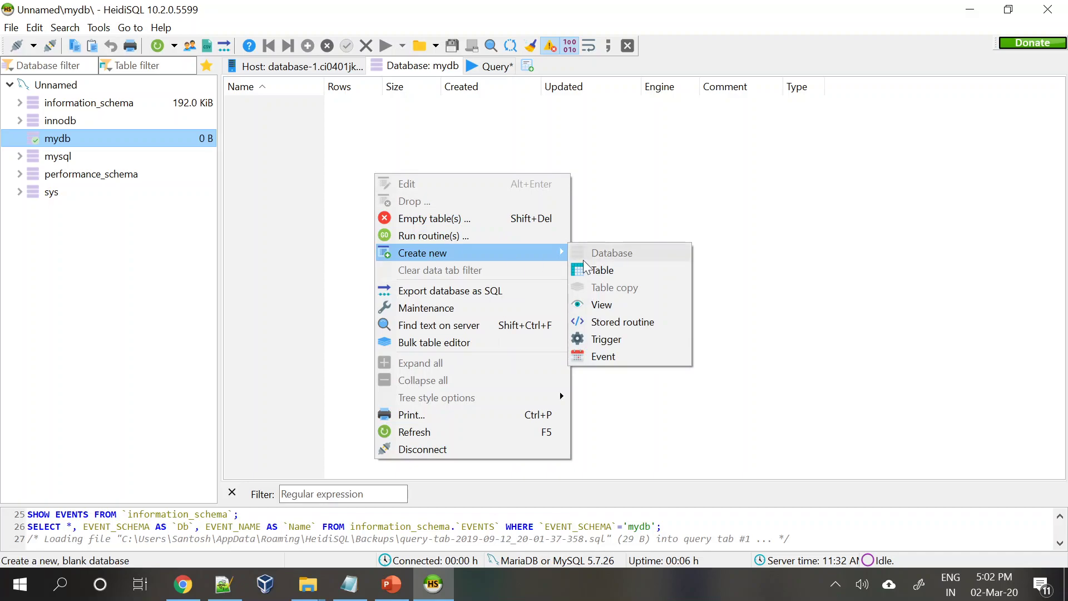
left_click(584, 271)
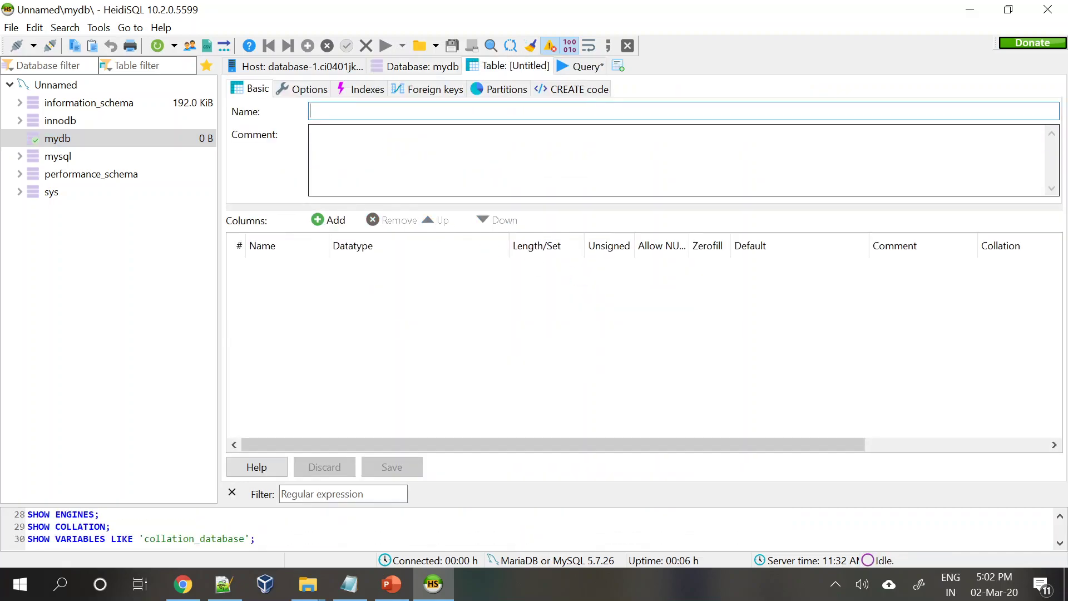
type("Table1")
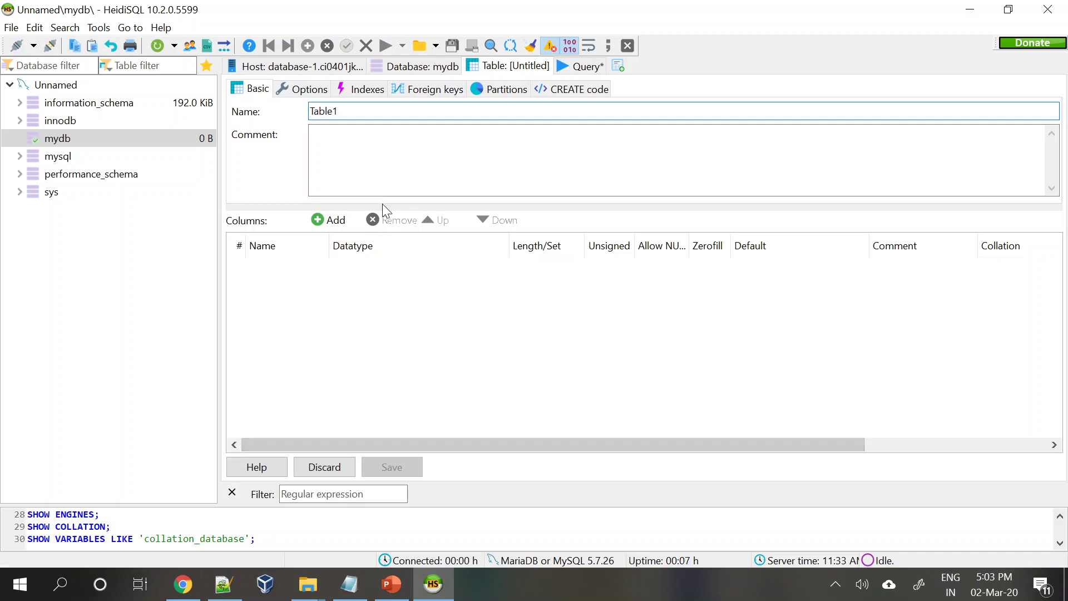
- Add columns S.No (INT) and Name (VARCHAR 50), then save Table1
left_click(329, 220)
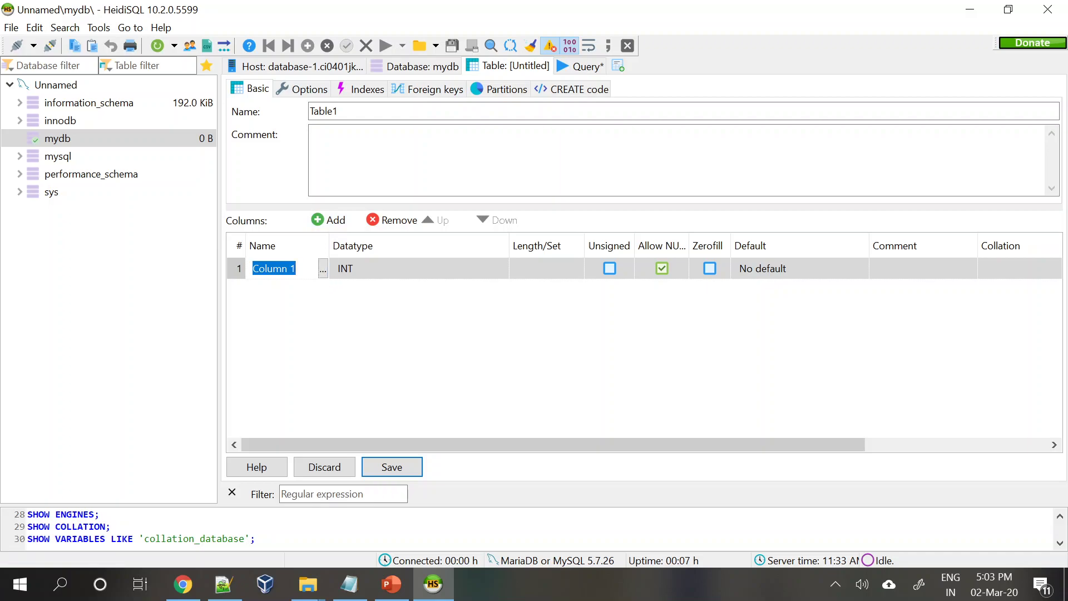
type("S.No")
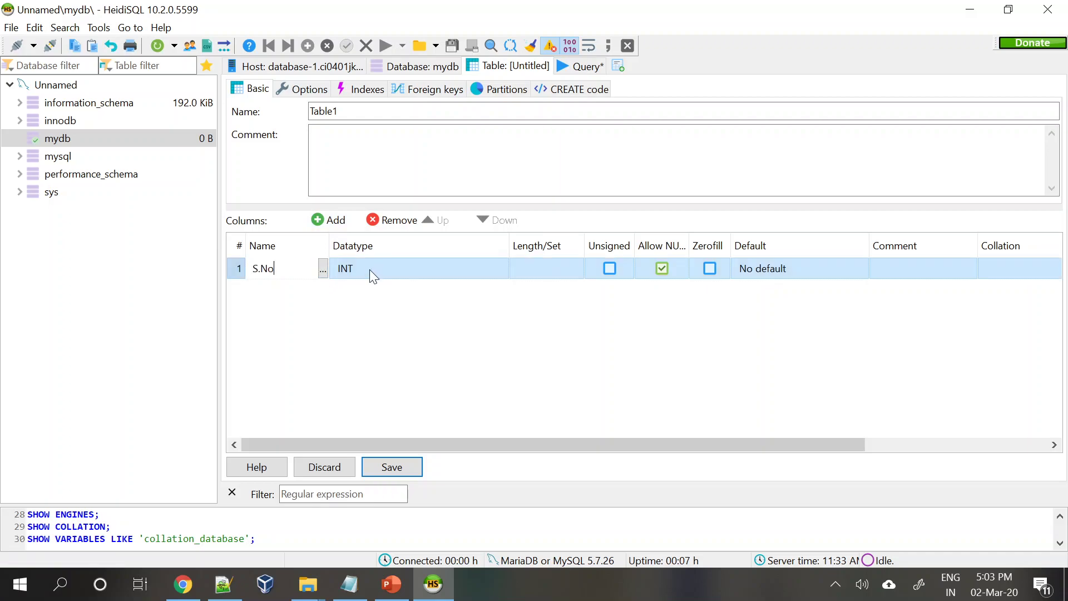
left_click(665, 391)
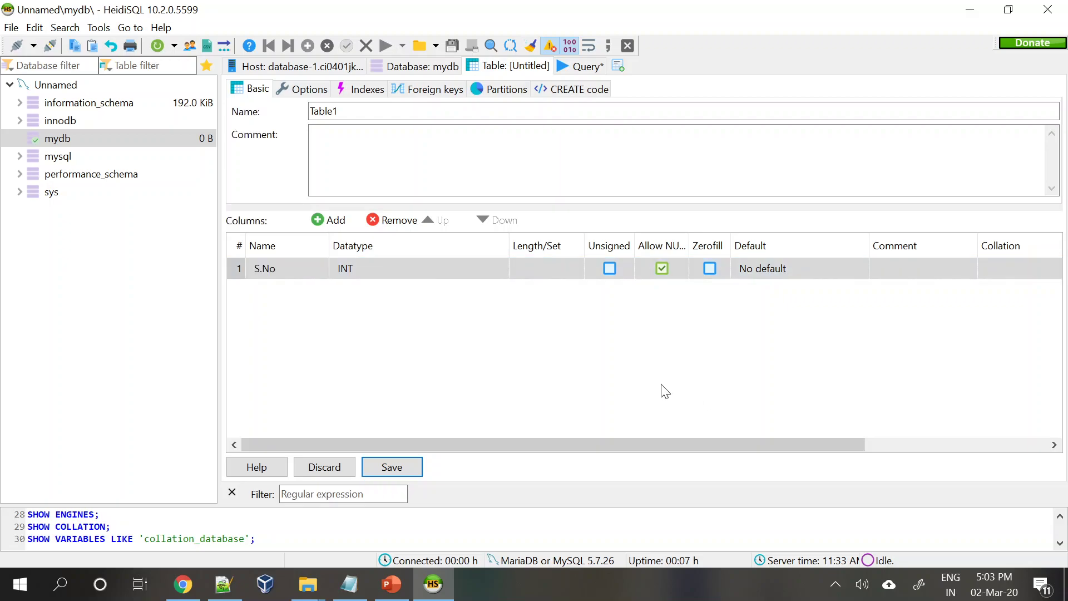
left_click(329, 219)
type("Name")
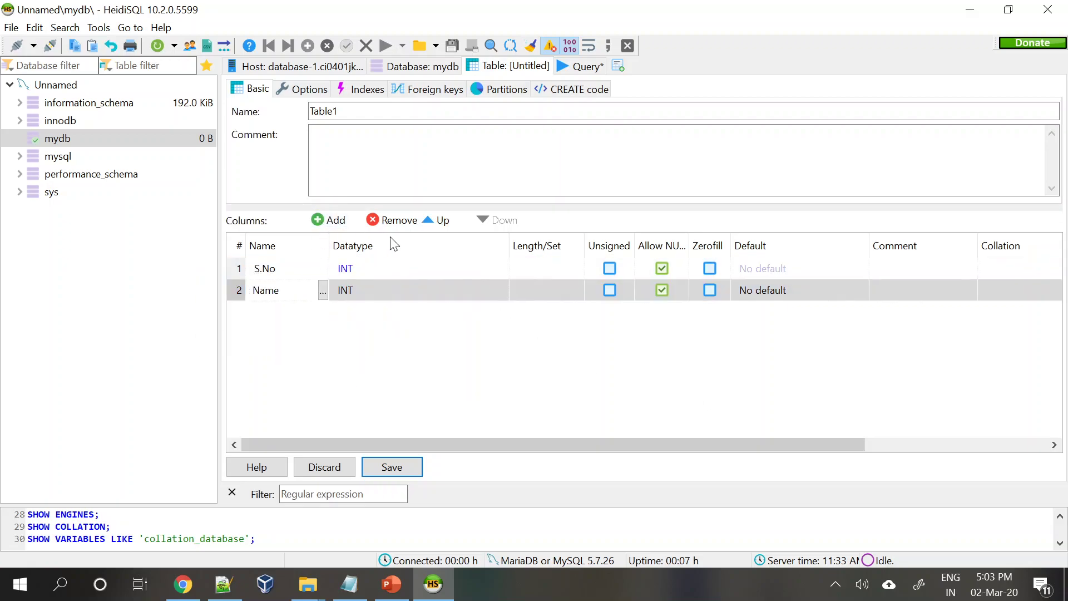
left_click(355, 295)
left_click(355, 295)
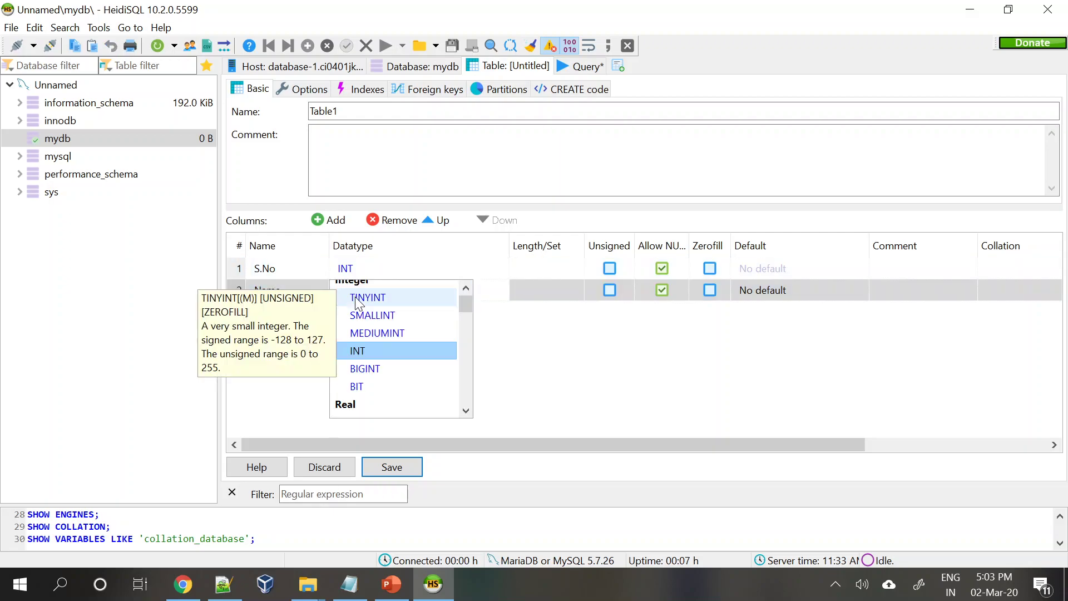
left_click_drag(465, 305, 463, 342)
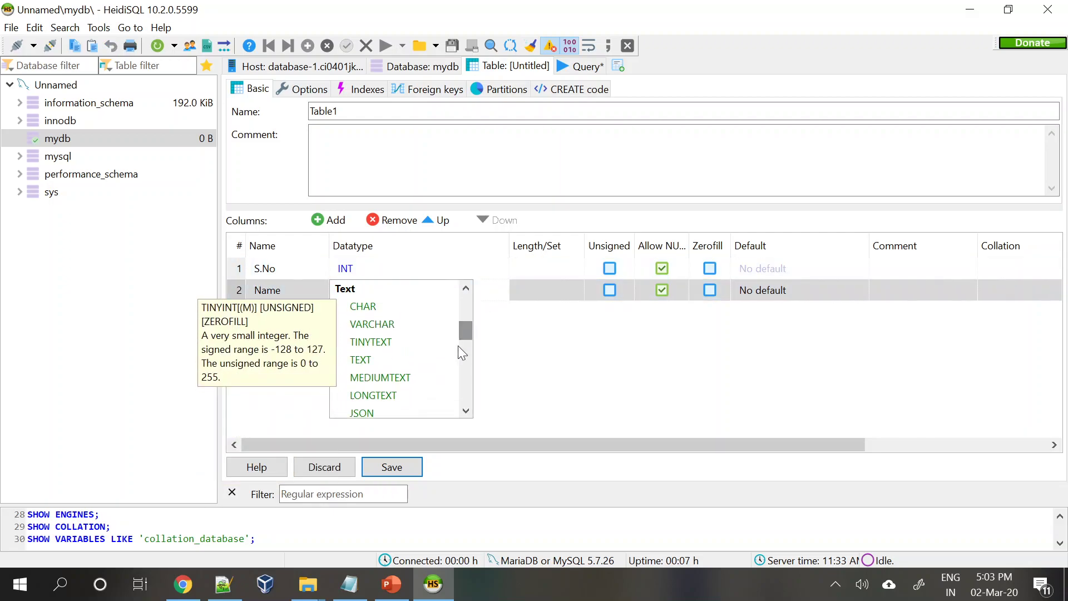
left_click(385, 323)
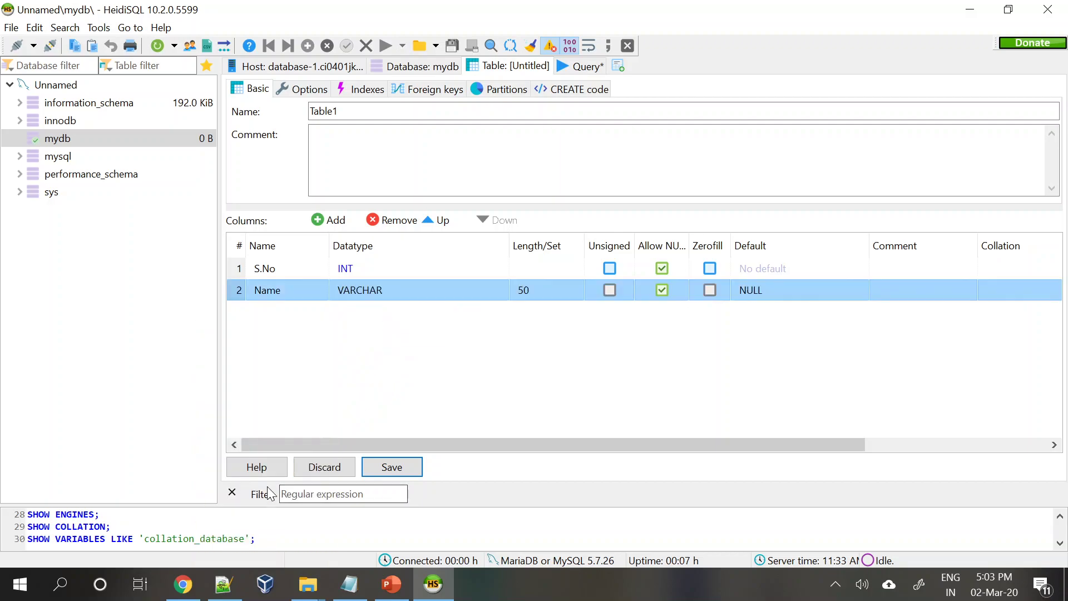
left_click(384, 467)
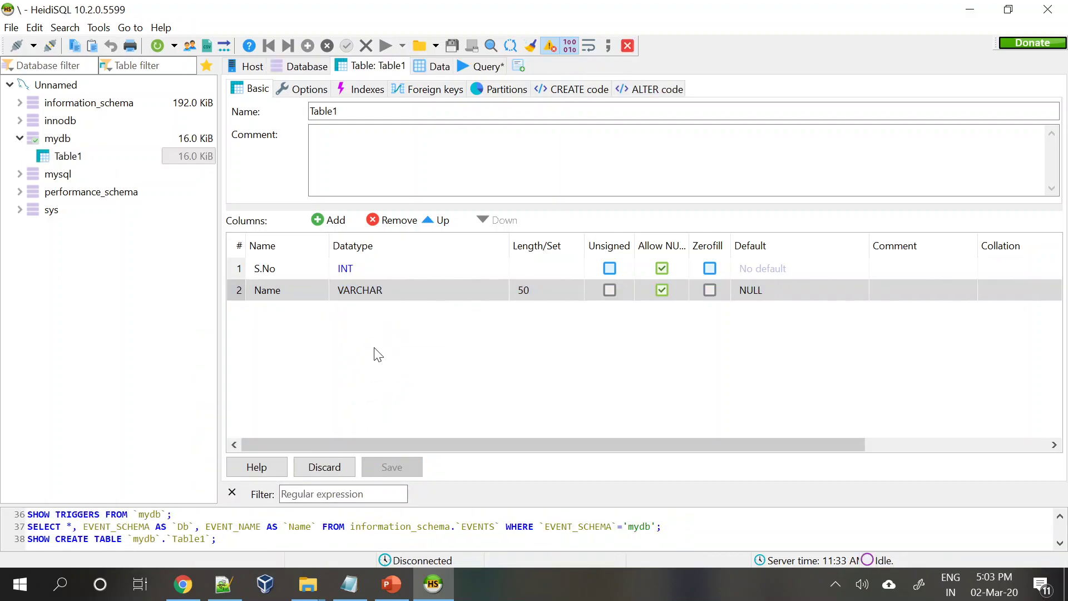
- In Table1's Data grid, insert the first row with S.No 1 and Name XYZ
left_click(565, 66)
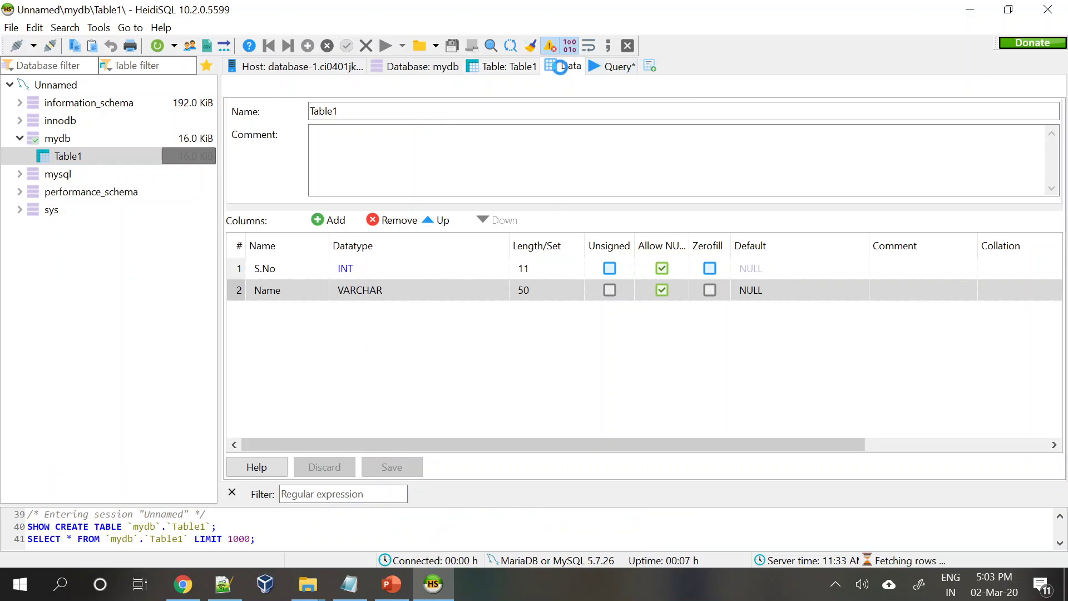
right_click(361, 224)
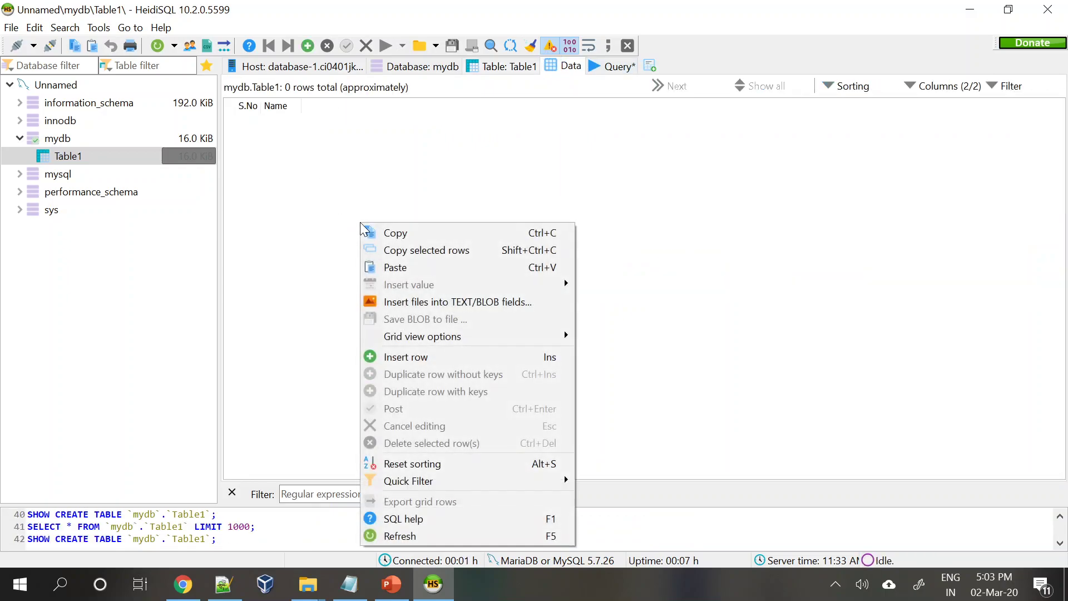
left_click(449, 361)
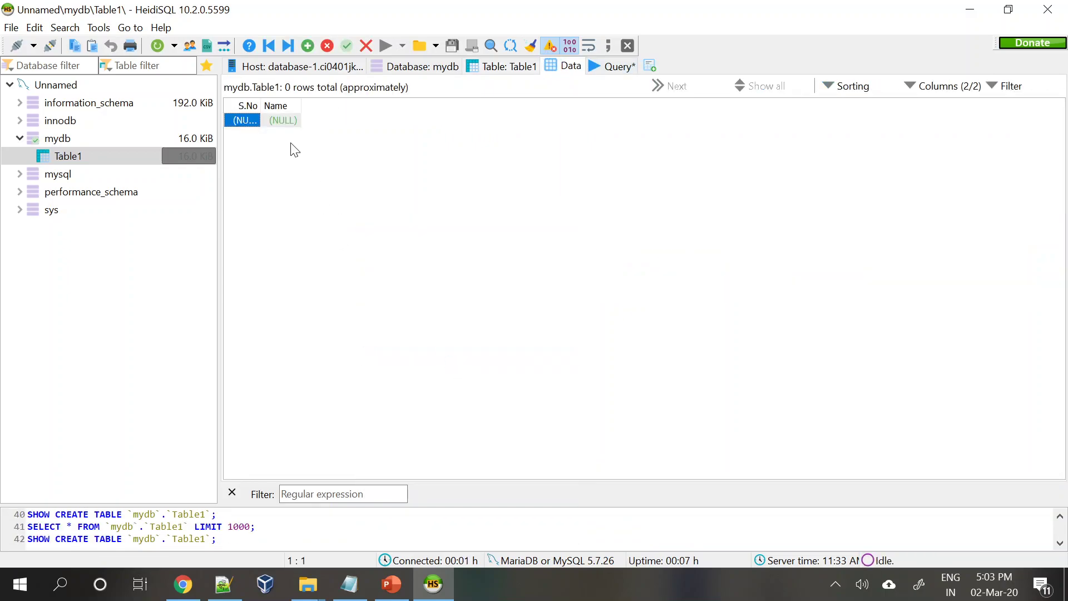
double_click(237, 120)
type("1")
key("Tab")
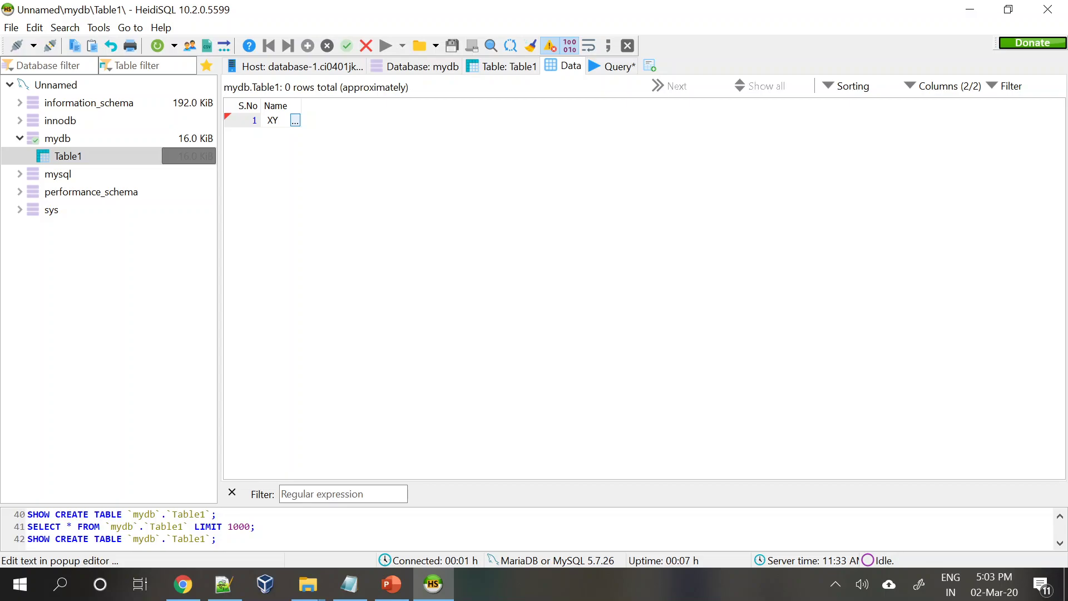
key("Return")
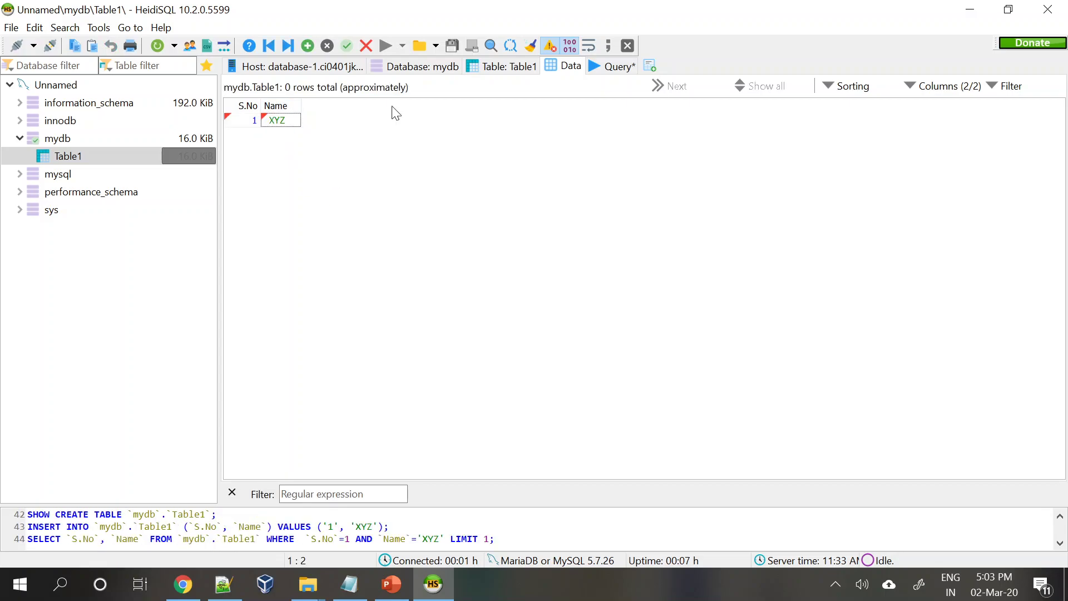
- Insert a second row with S.No 2 and Name LMN
right_click(347, 159)
left_click(418, 290)
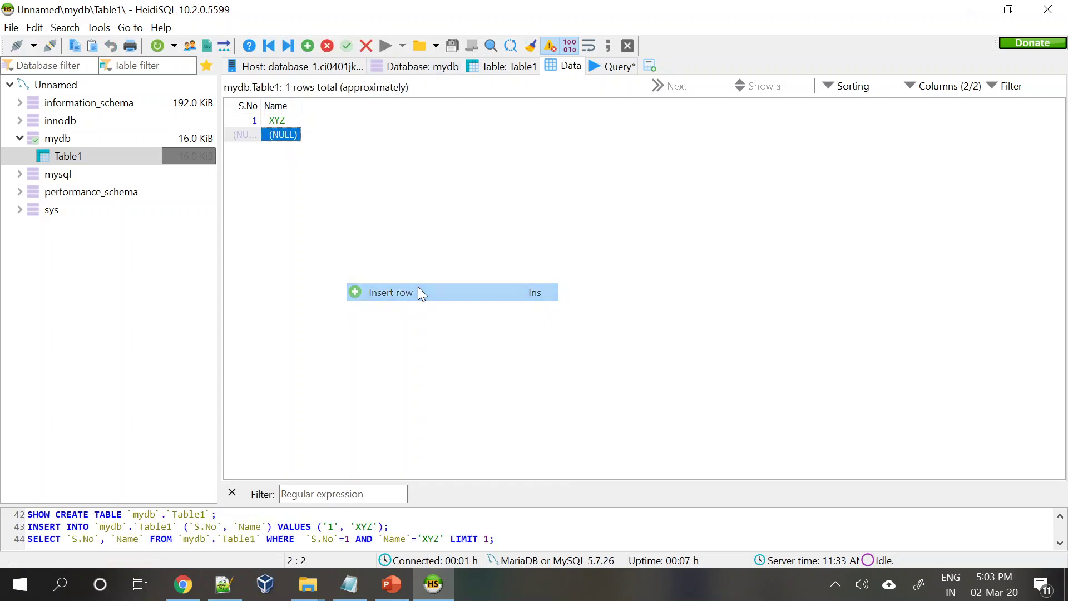
type("2")
left_click(283, 138)
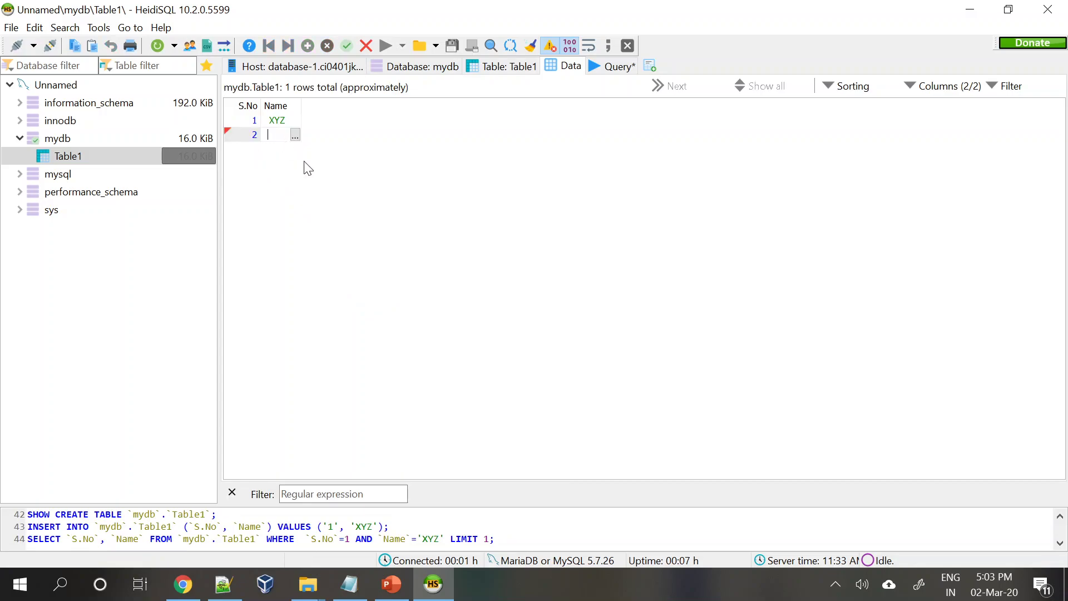
type("LMN")
left_click(544, 262)
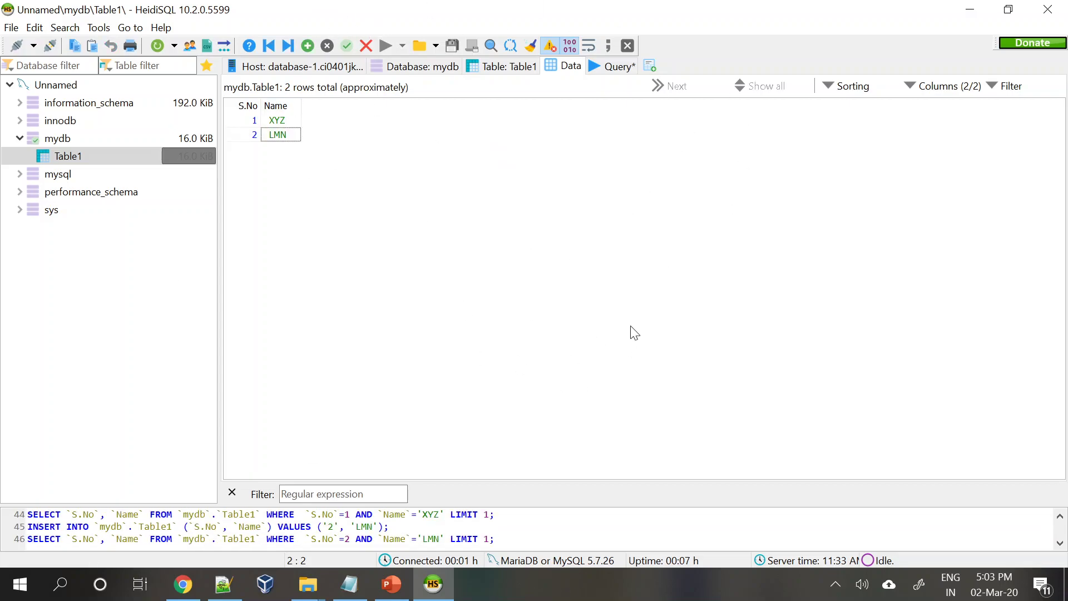
- Review the logged SQL statements and query editor, then return to Table1's structure editor
left_click_drag(517, 505, 487, 243)
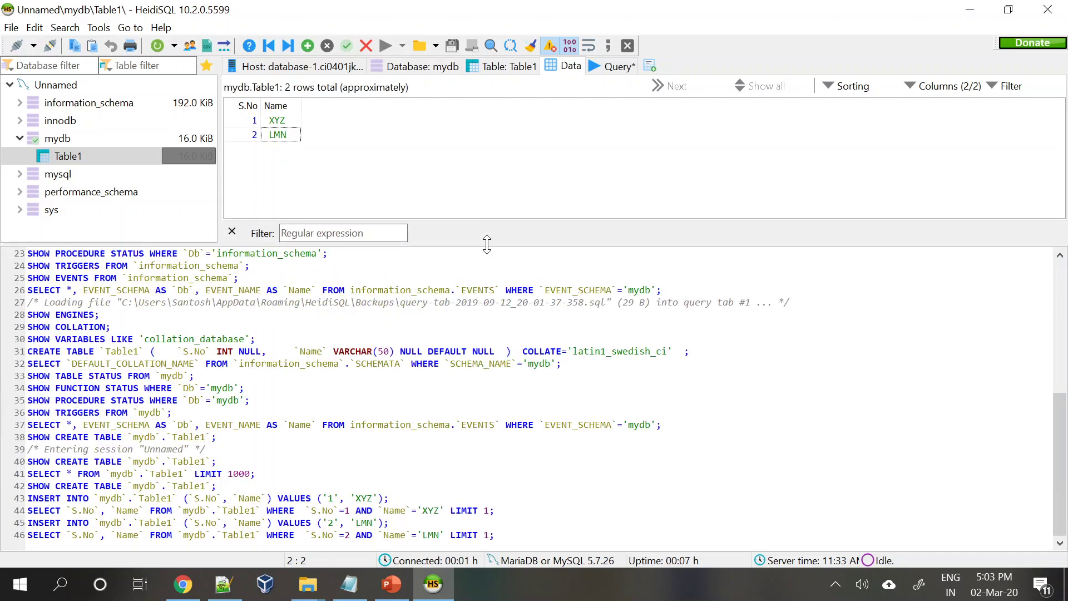
left_click(610, 64)
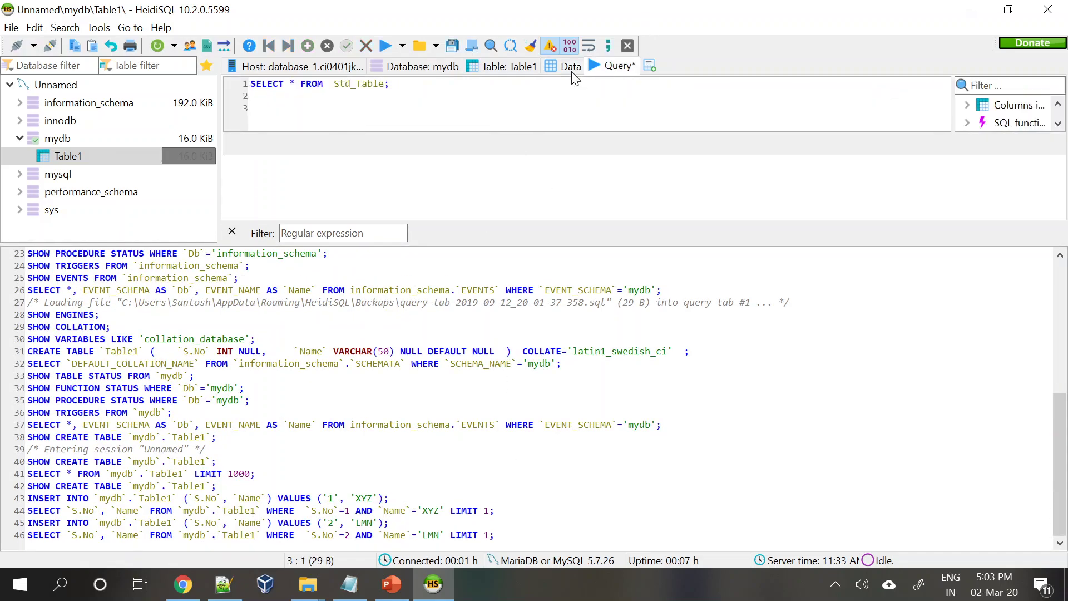
scroll(272, 351, "up", 7)
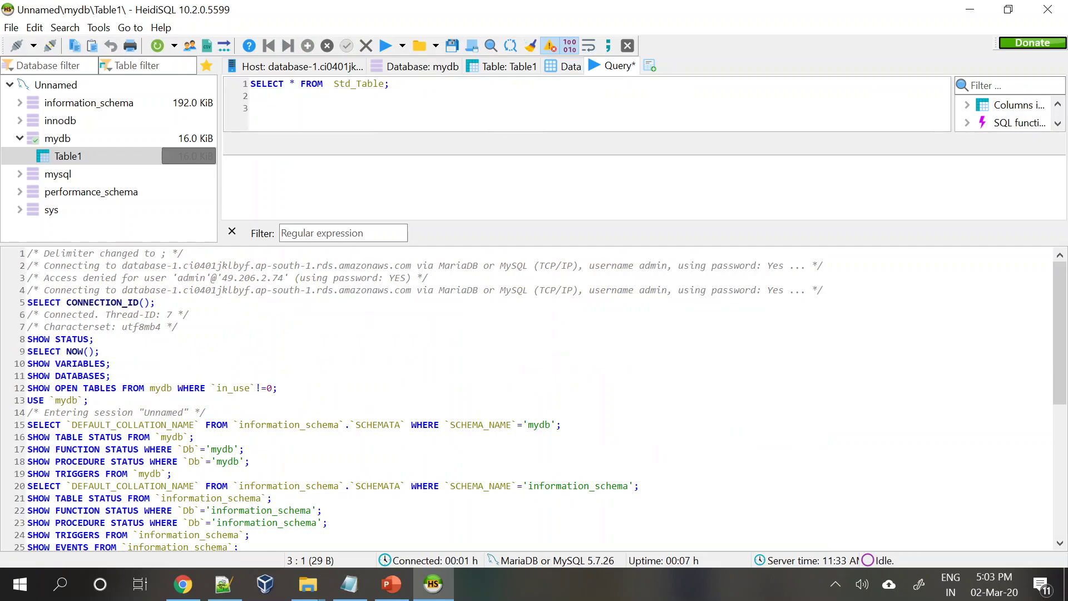
left_click(389, 84)
left_click(504, 65)
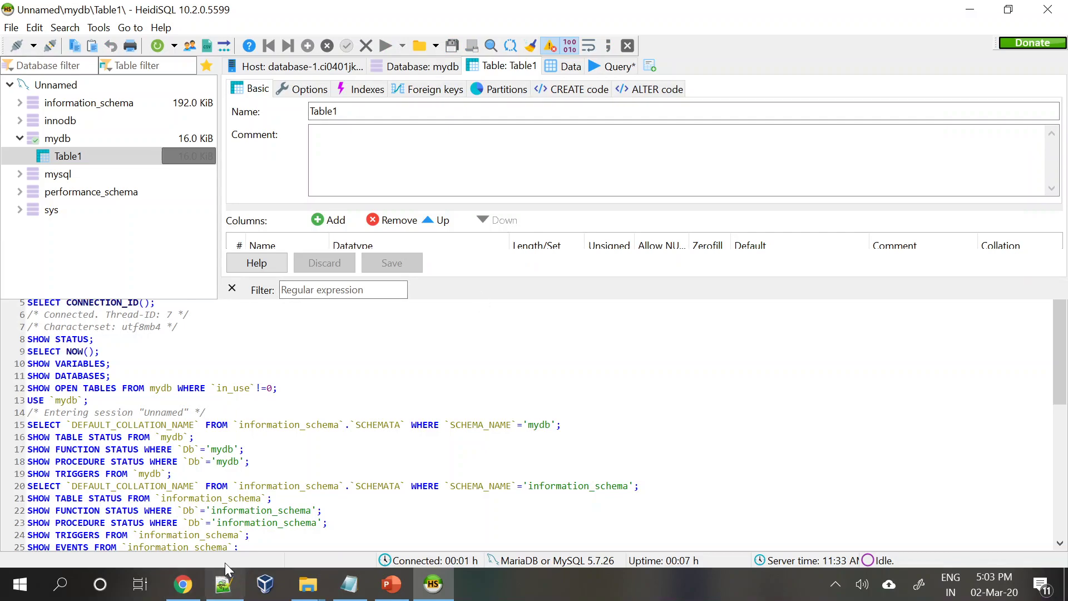
- Review database-1's endpoint details in the browser
left_click(183, 584)
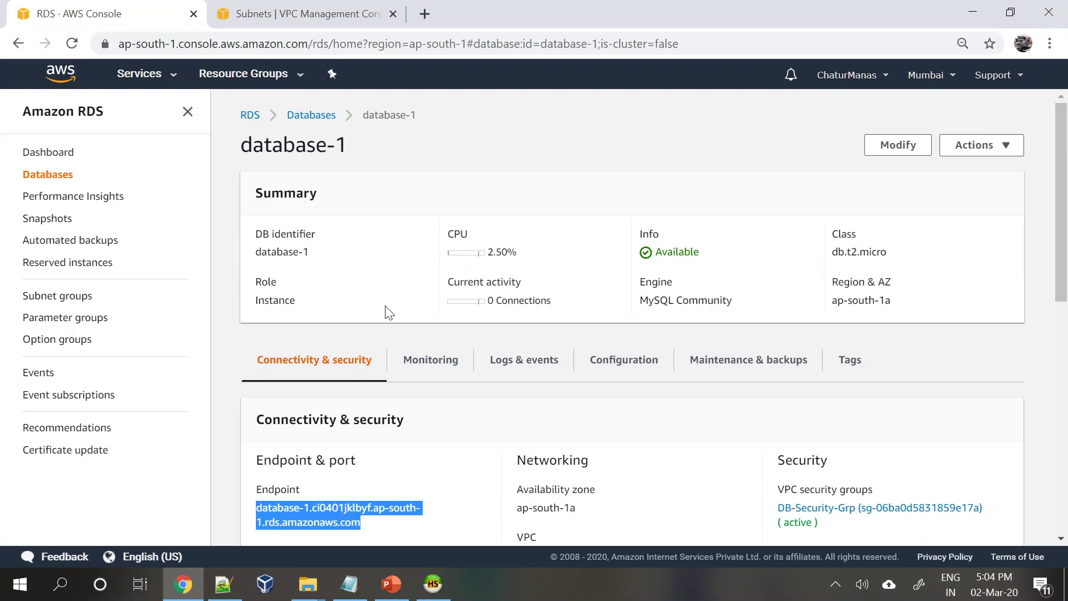
scroll(390, 306, "down", 3)
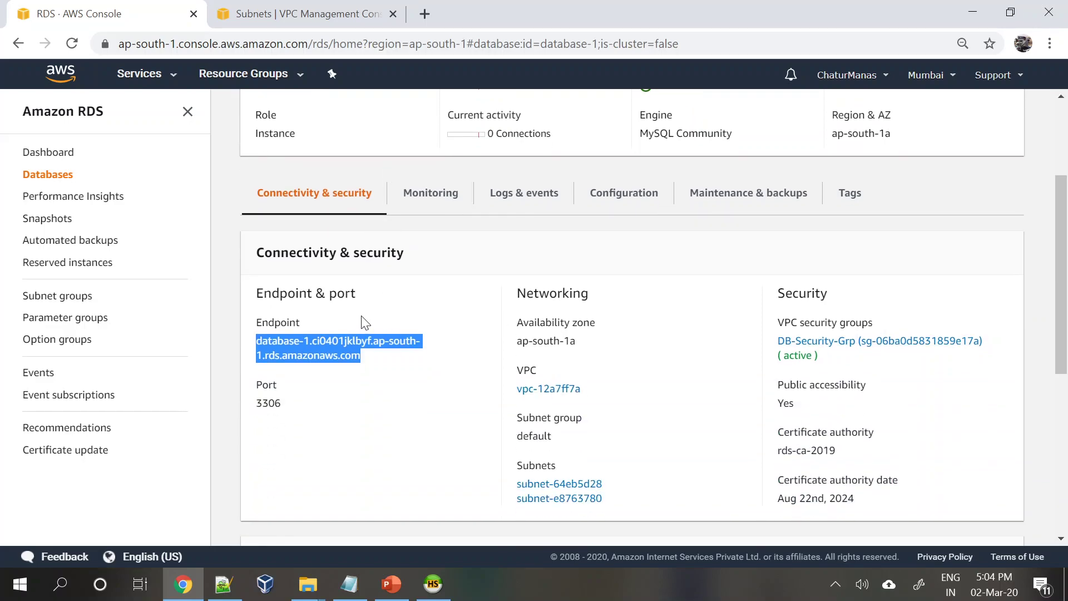
scroll(362, 317, "down", 1)
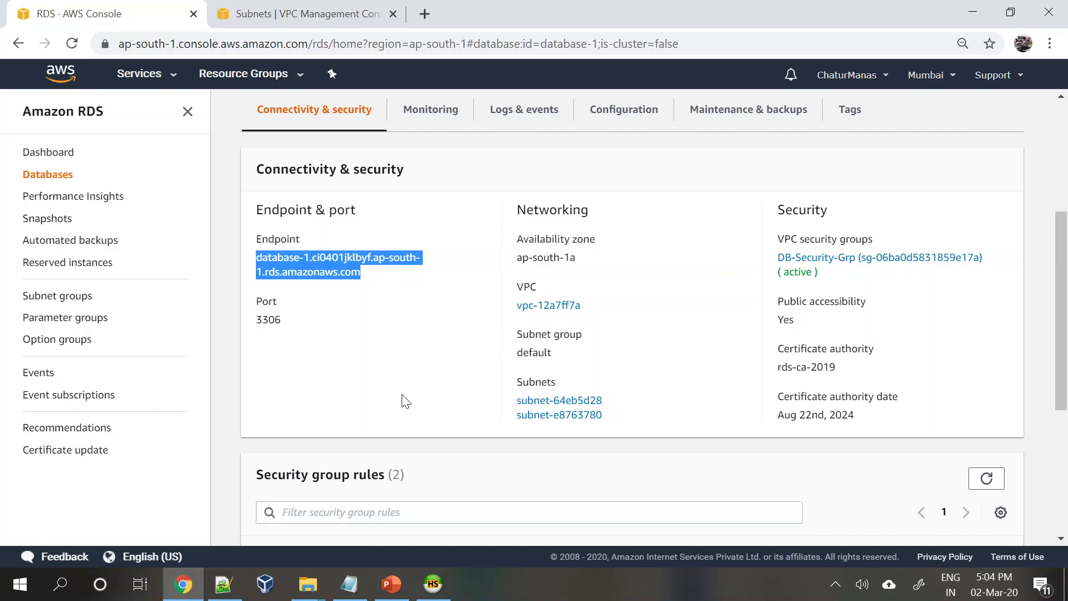
scroll(406, 400, "up", 5)
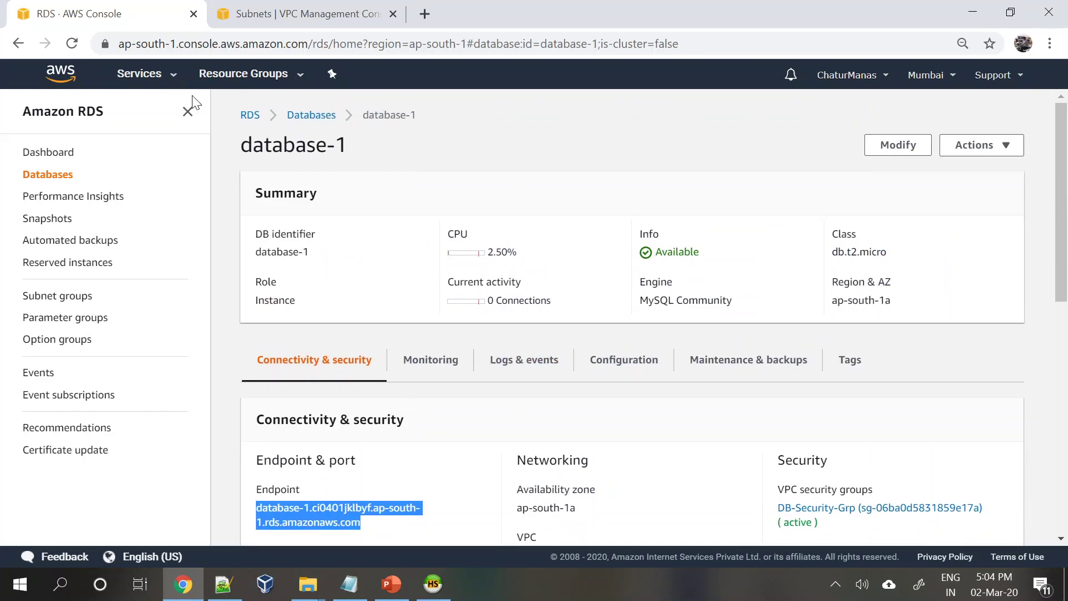
- Go to the RDS dashboard, start Create database, and browse the creation methods and engine options
left_click(248, 115)
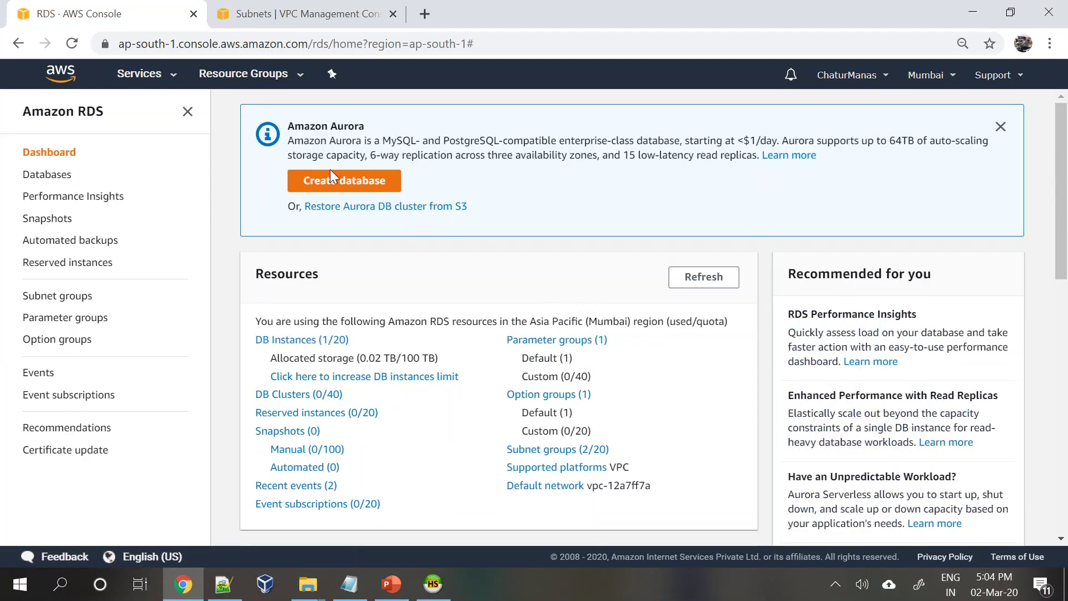
left_click(325, 187)
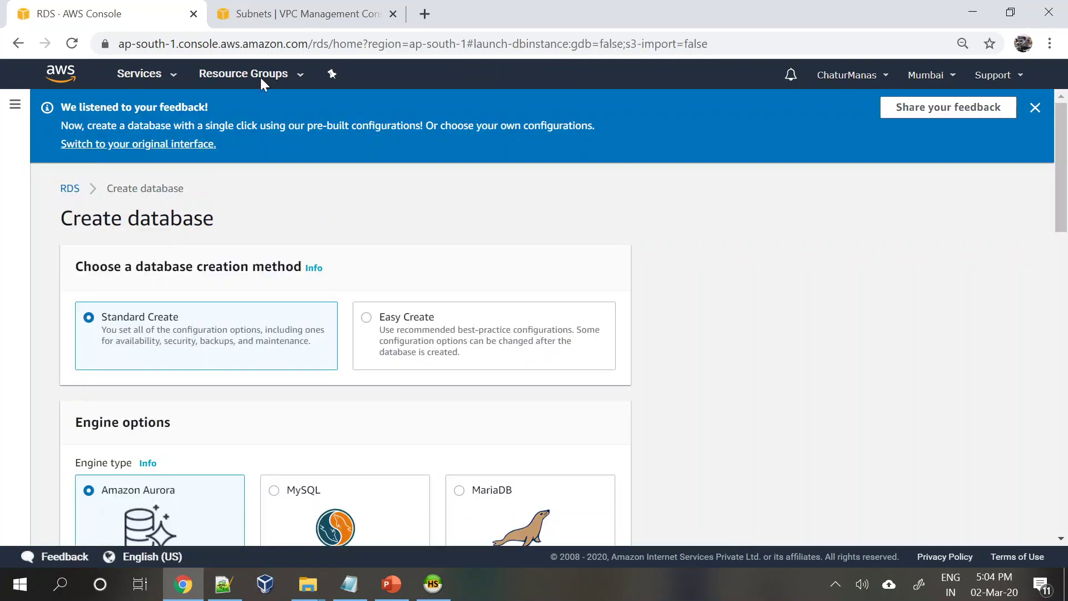
scroll(328, 378, "down", 4)
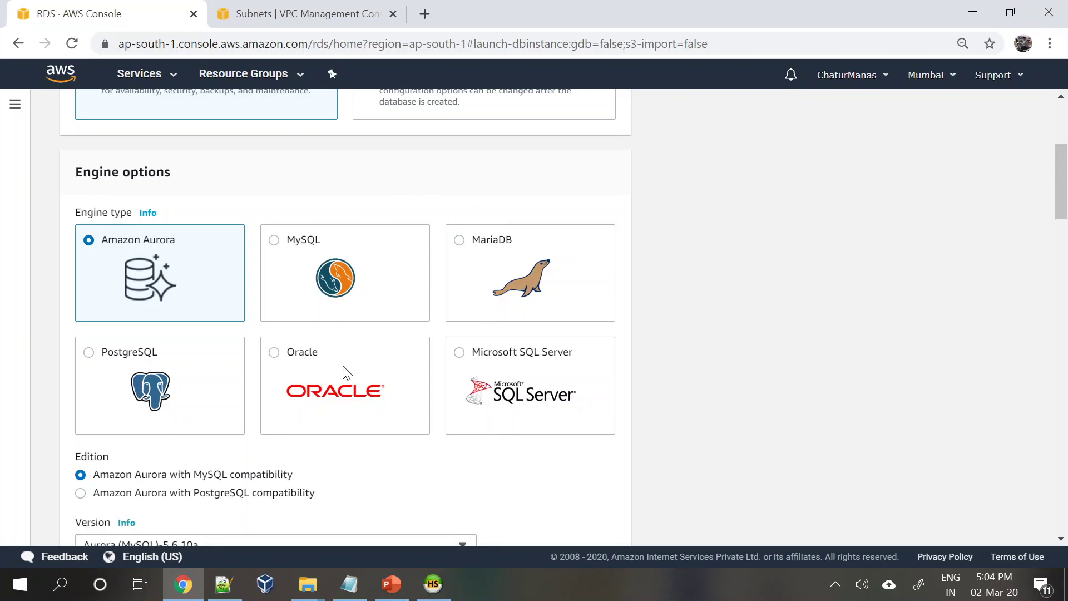
scroll(345, 370, "down", 3)
scroll(345, 369, "up", 4)
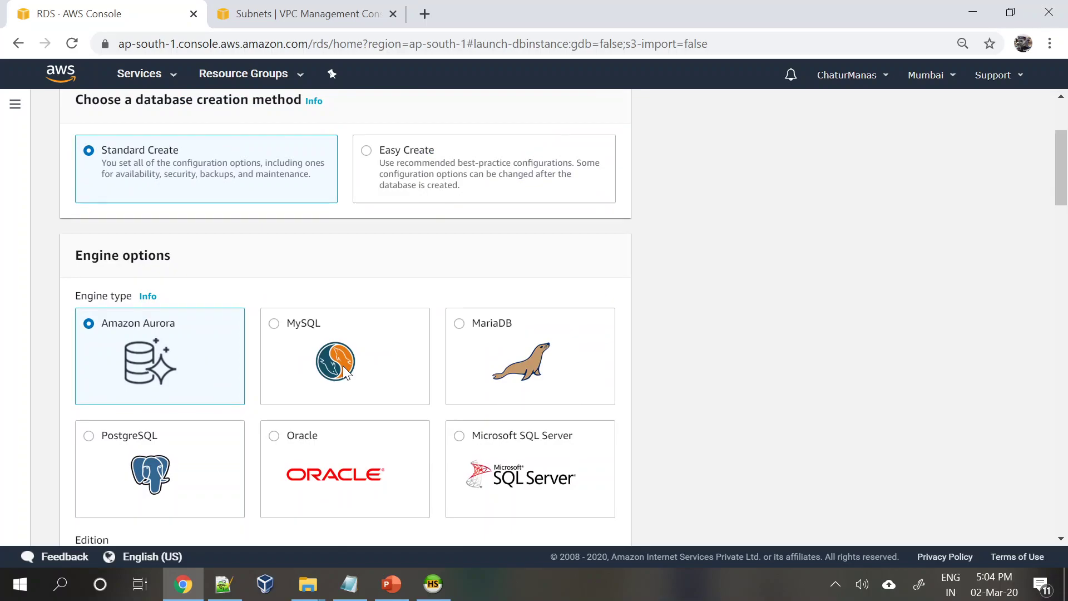
scroll(345, 370, "down", 1)
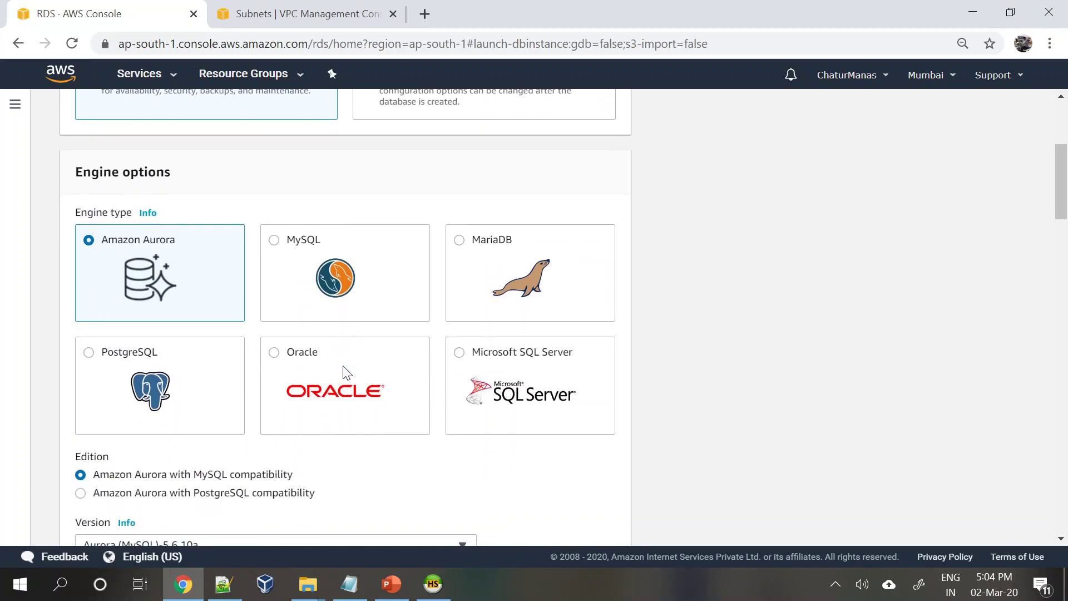
scroll(299, 260, "down", 1)
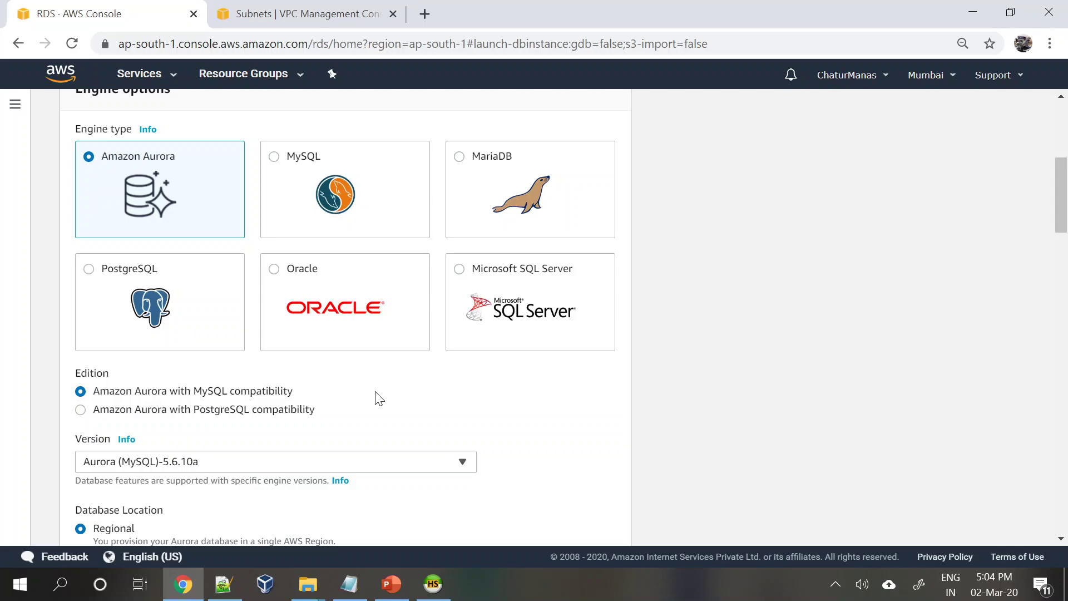
scroll(376, 396, "up", 6)
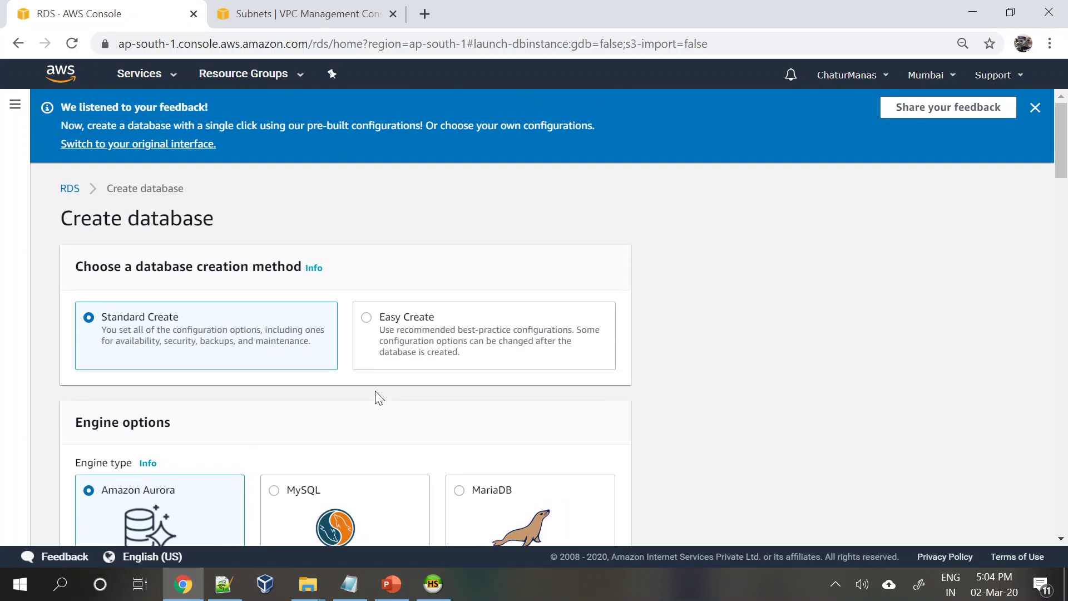